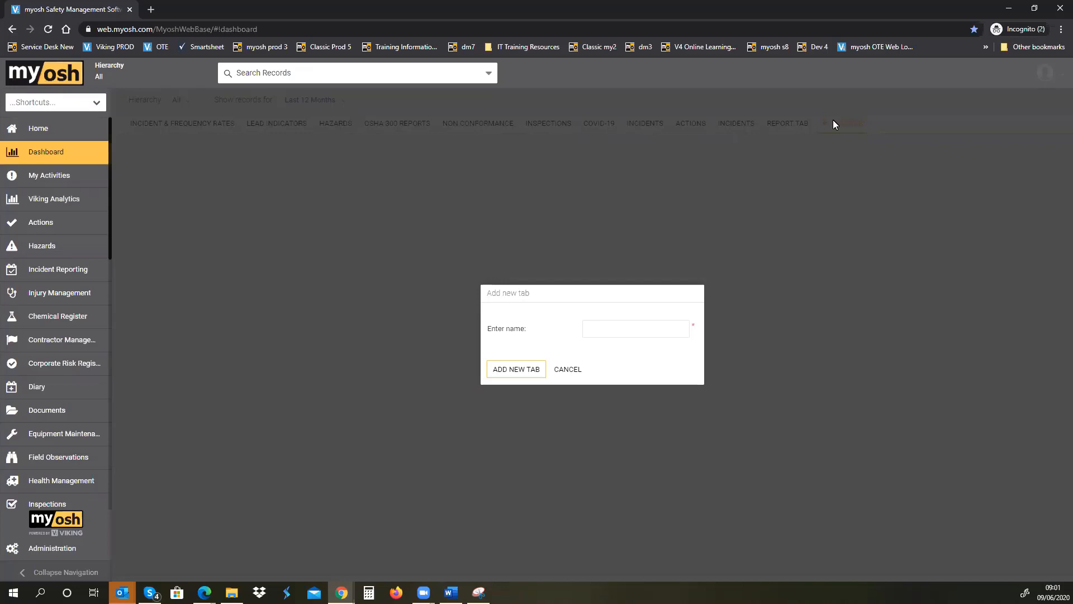
# Step: Add a new dashboard tab named Webinar
pyautogui.click(601, 332)
pyautogui.write('Webinar')
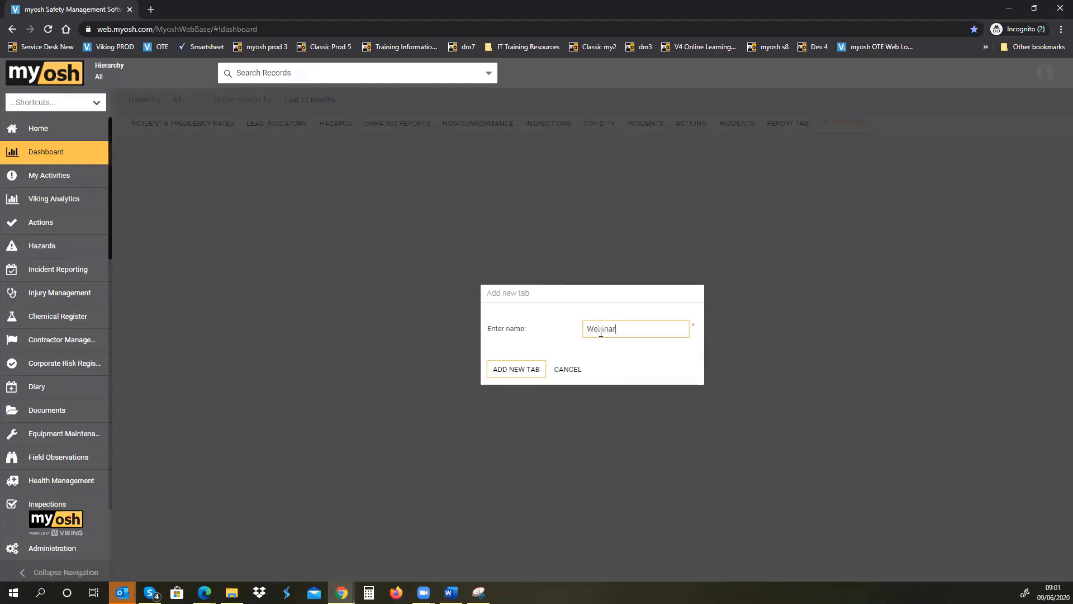
pyautogui.click(507, 366)
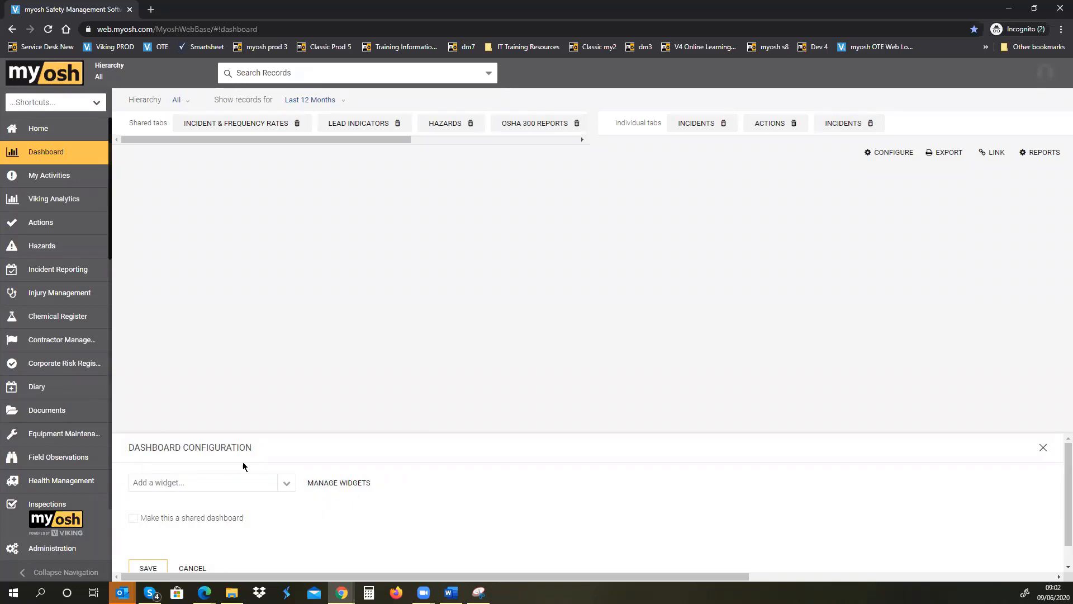
# Step: Start creating a new widget for the Webinar dashboard with the widget management wizard
pyautogui.click(337, 484)
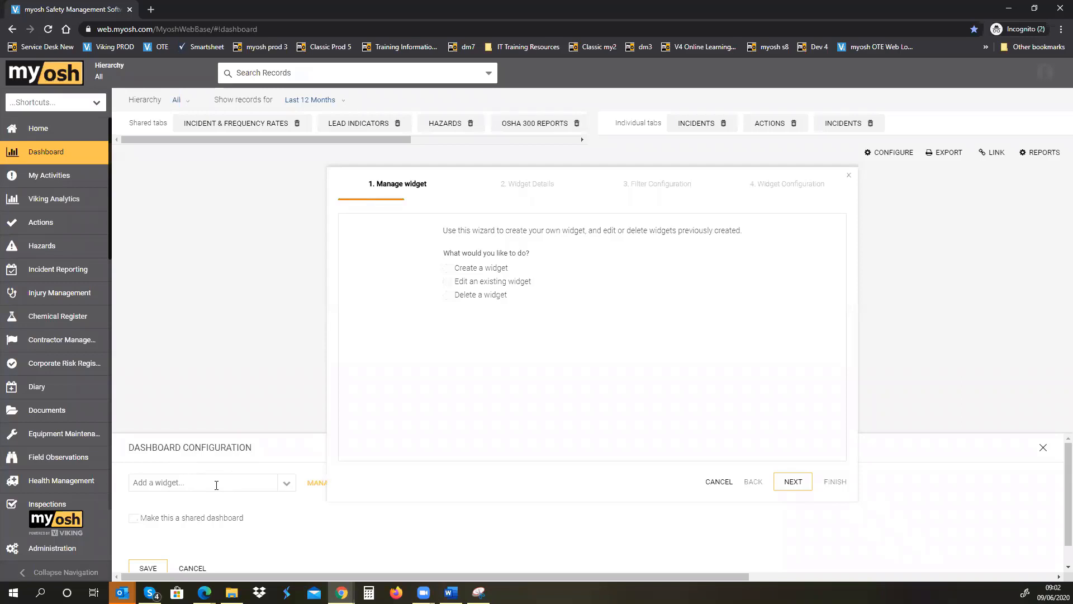
pyautogui.click(447, 269)
pyautogui.click(796, 484)
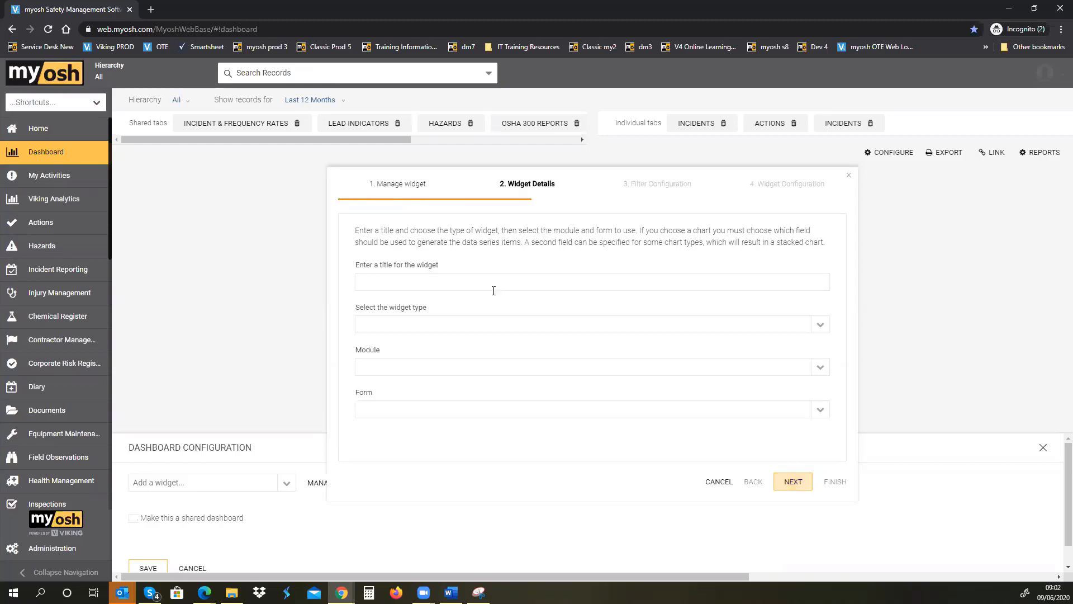
# Step: Title the widget Injuries by Affiliation and choose Side By Side Column as its type
pyautogui.click(433, 277)
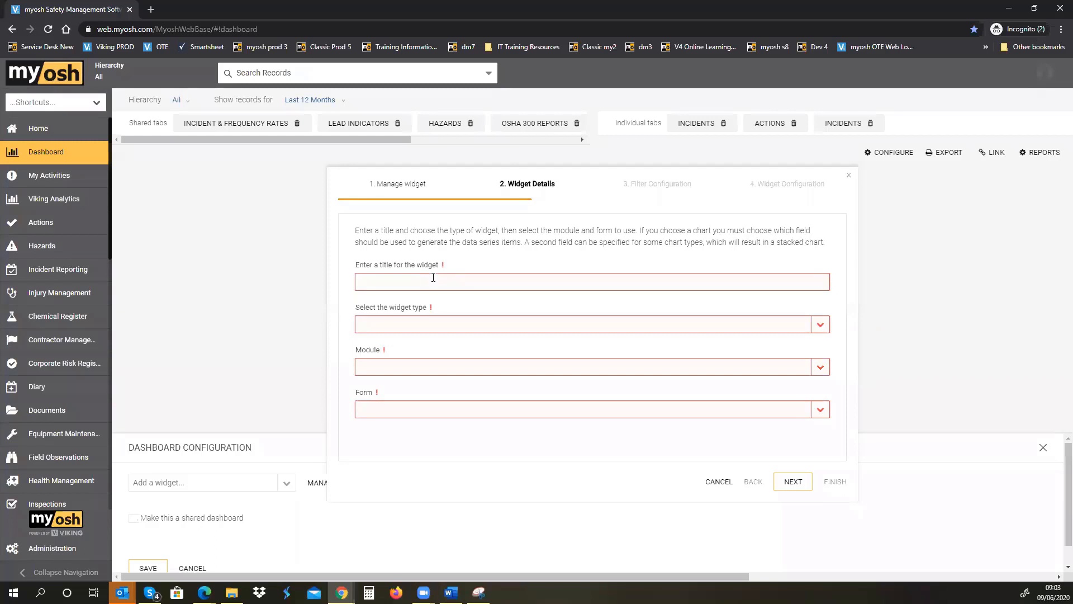
pyautogui.click(433, 278)
pyautogui.write('Injuries by')
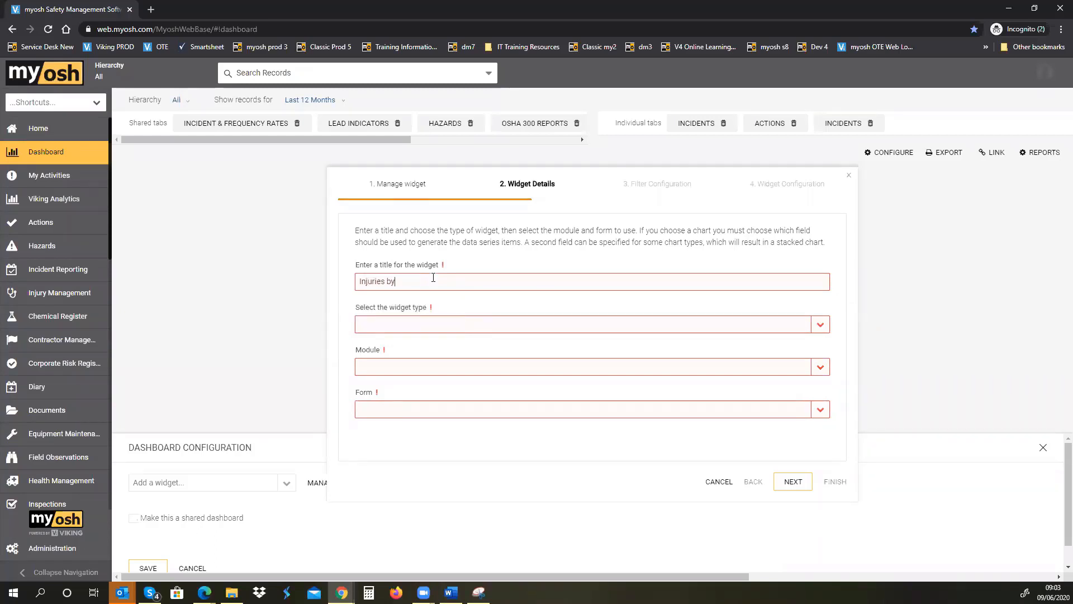
pyautogui.write(' A')
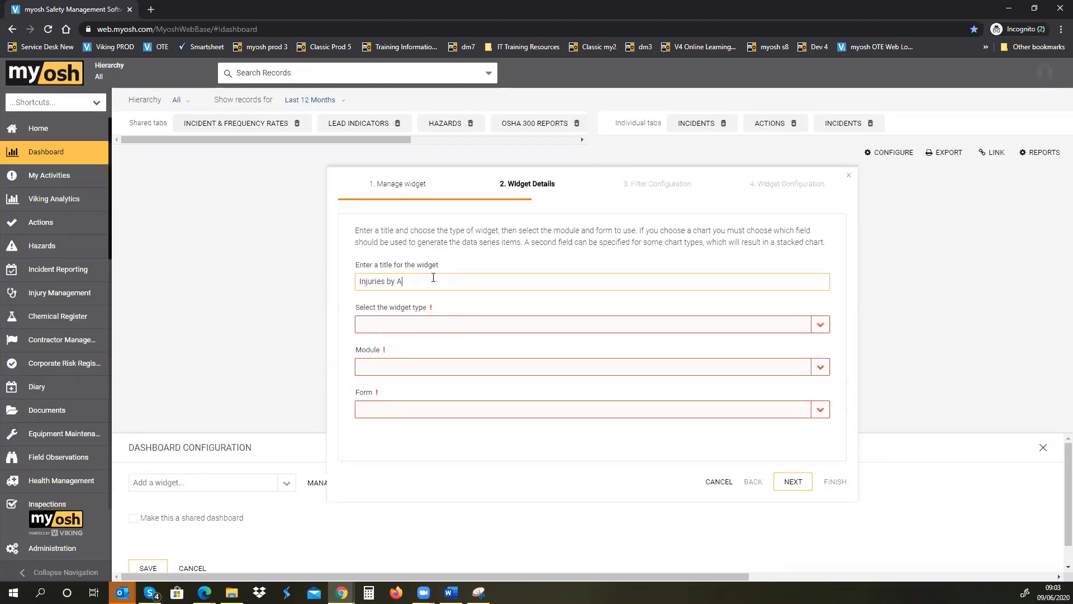
pyautogui.write('ffiliation')
pyautogui.click(820, 325)
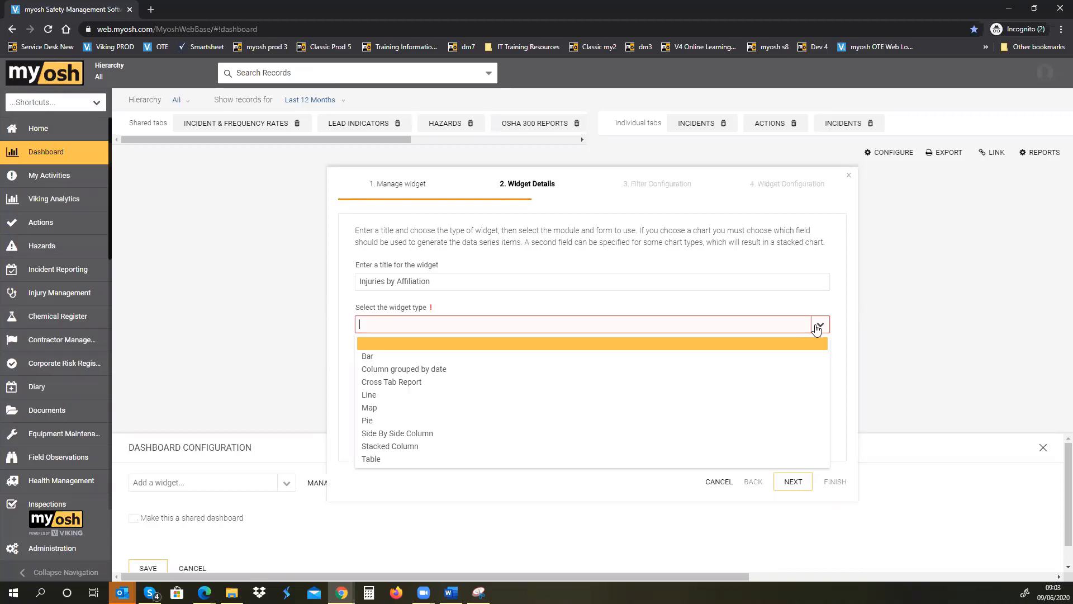
pyautogui.click(676, 435)
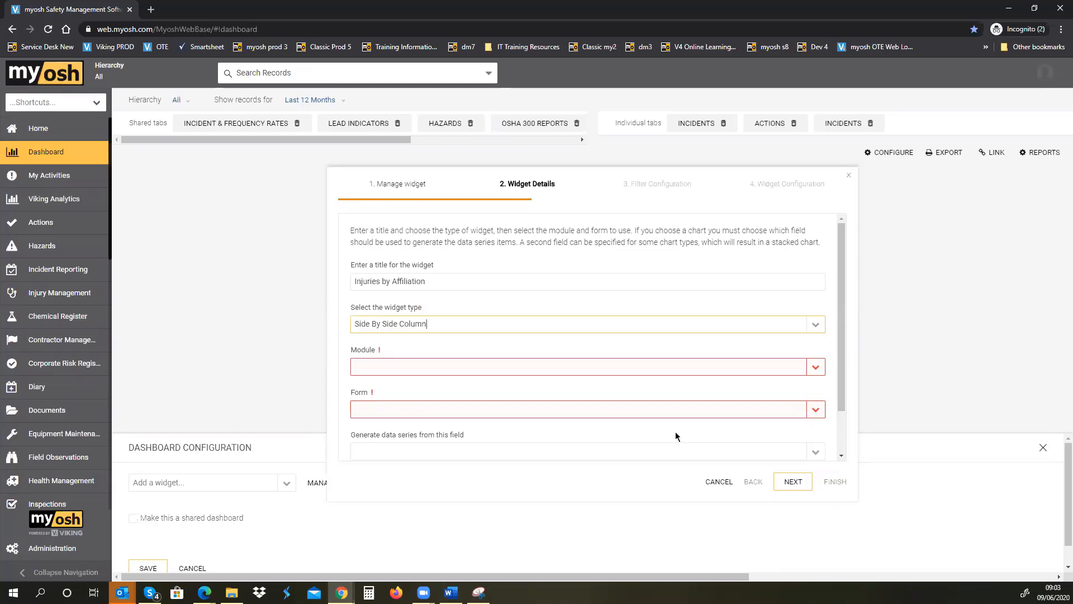
# Step: Set the widget's module to Injury Management and its form to Injury Report
pyautogui.click(841, 455)
pyautogui.click(841, 456)
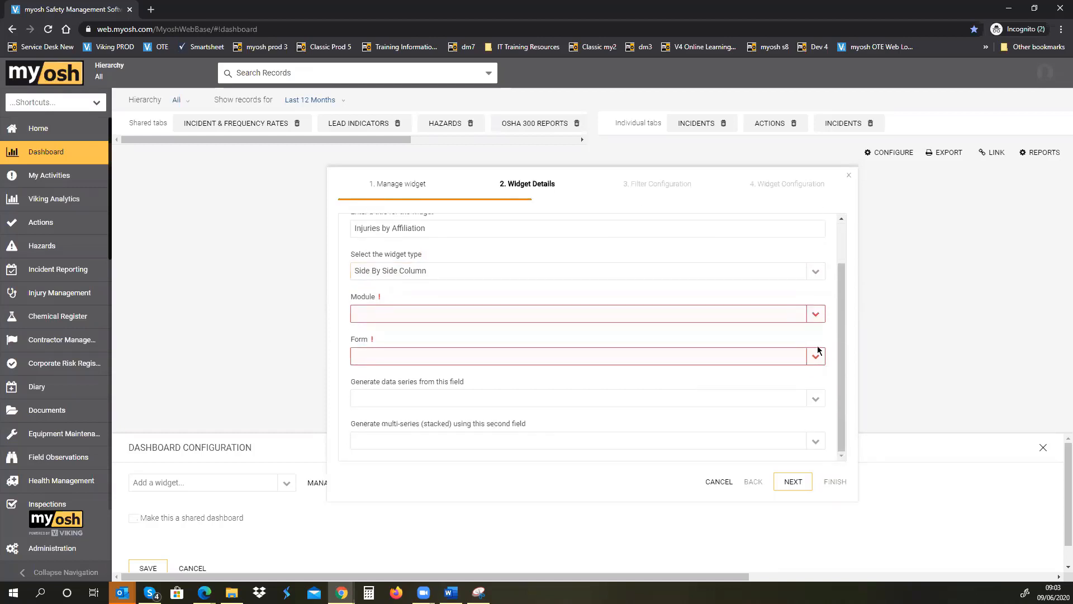
pyautogui.click(813, 316)
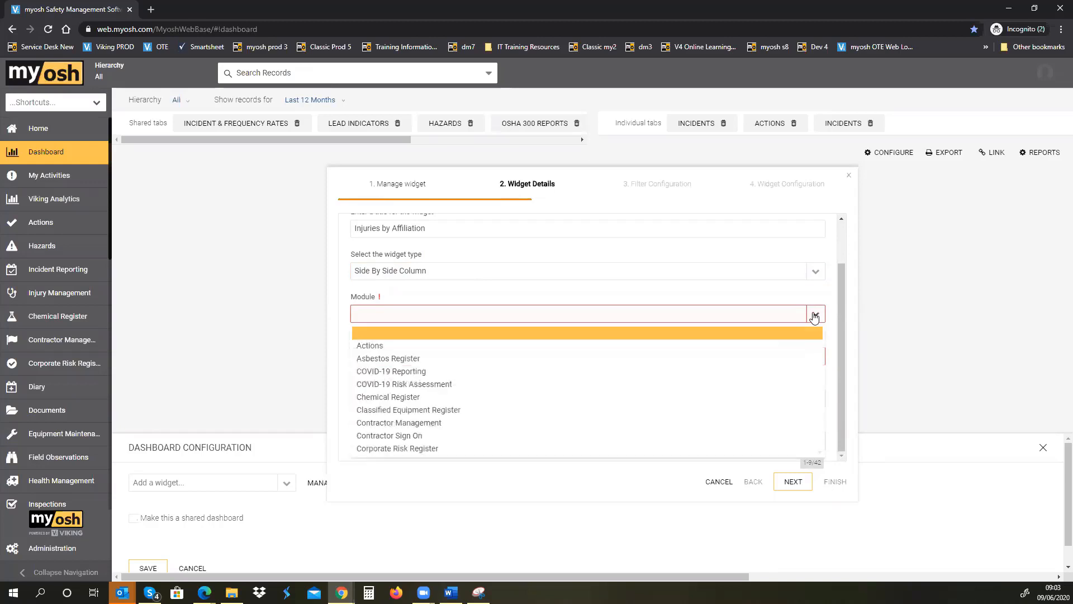
pyautogui.write('inju')
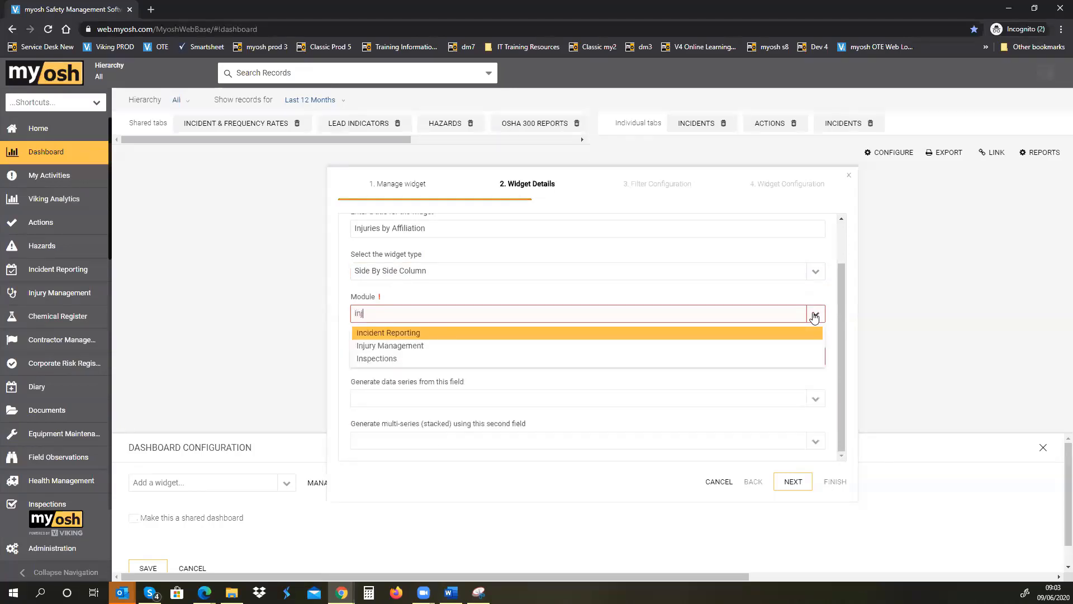
pyautogui.click(801, 335)
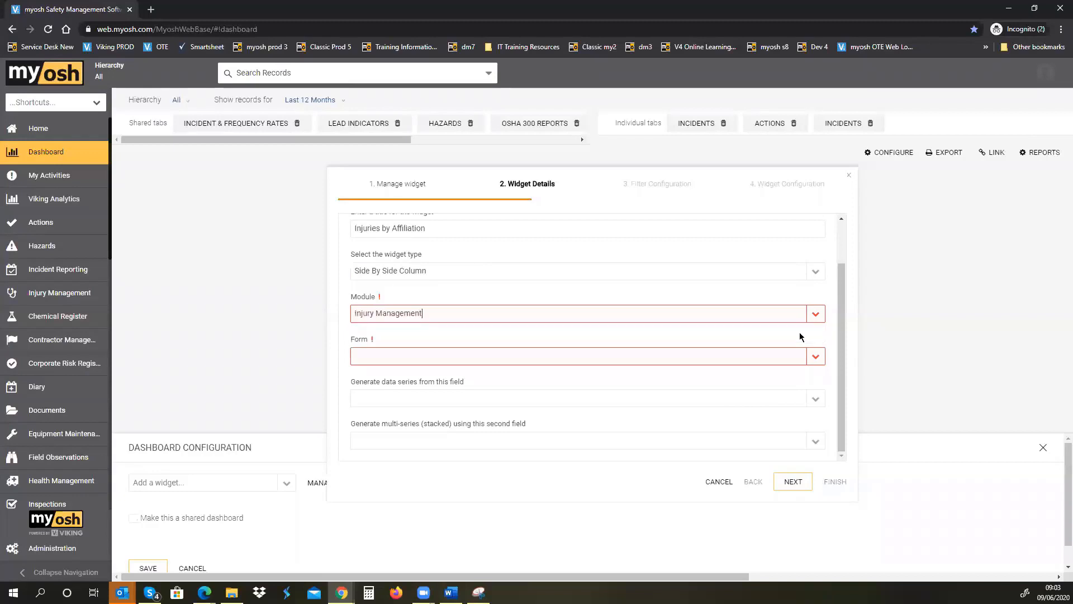
pyautogui.click(815, 357)
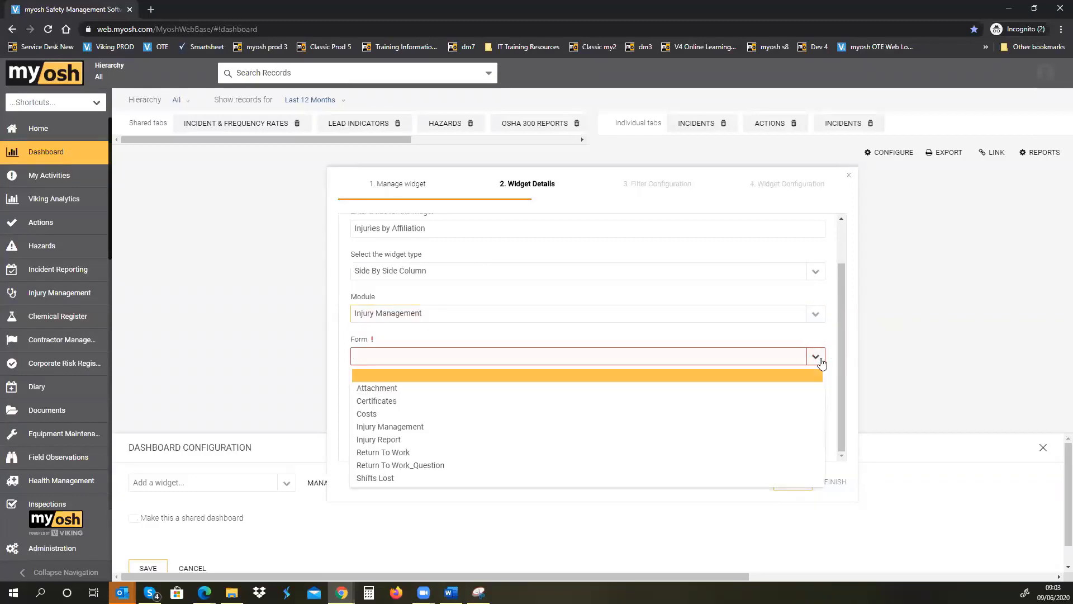
pyautogui.click(774, 439)
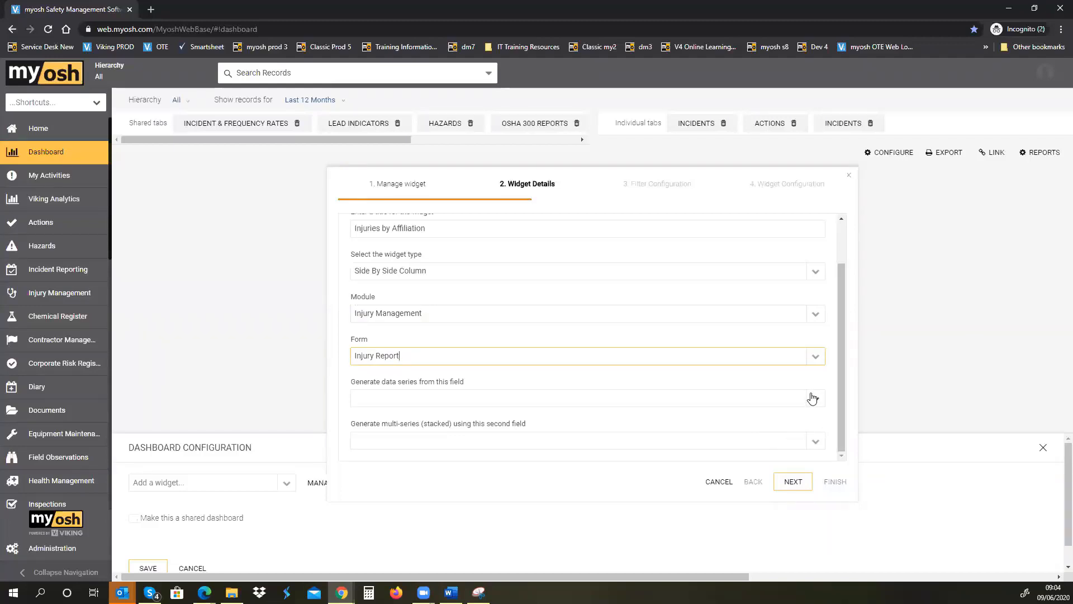
# Step: Generate the data series from the Details of the injury or disease - Affiliation field and proceed to the filter configuration
pyautogui.click(782, 397)
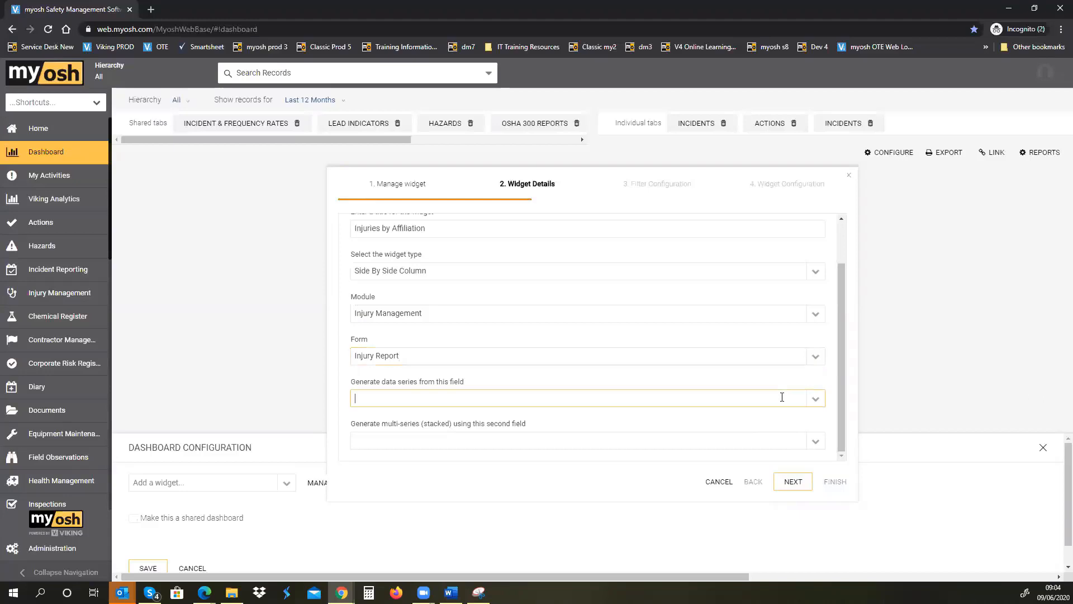
pyautogui.click(816, 399)
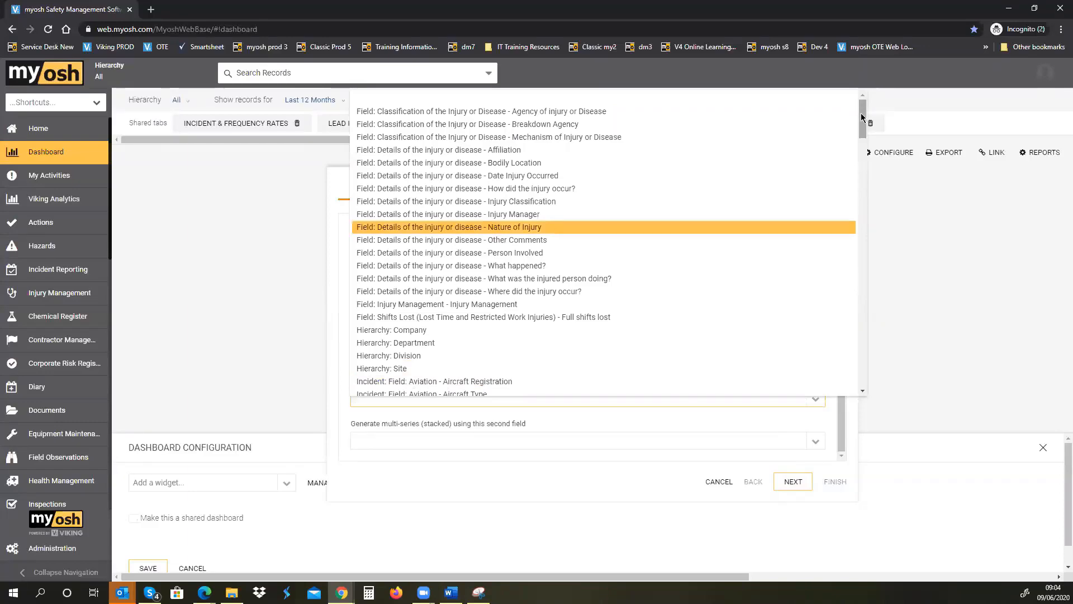
pyautogui.moveTo(862, 118); pyautogui.dragTo(866, 162)
pyautogui.scroll(-15, 864, 217)
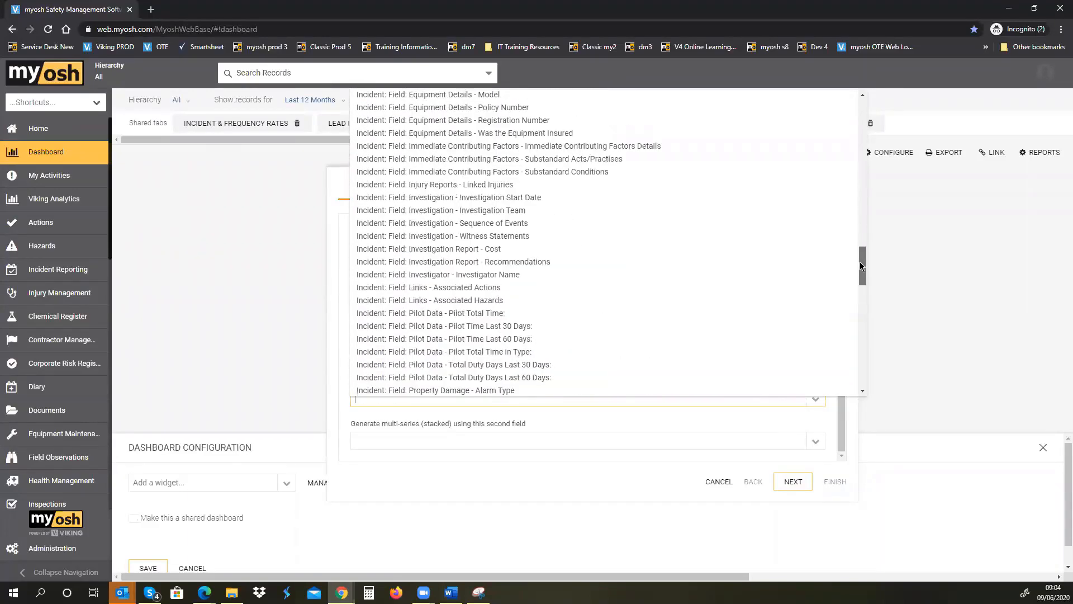
pyautogui.scroll(5, 868, 371)
pyautogui.scroll(8, 870, 153)
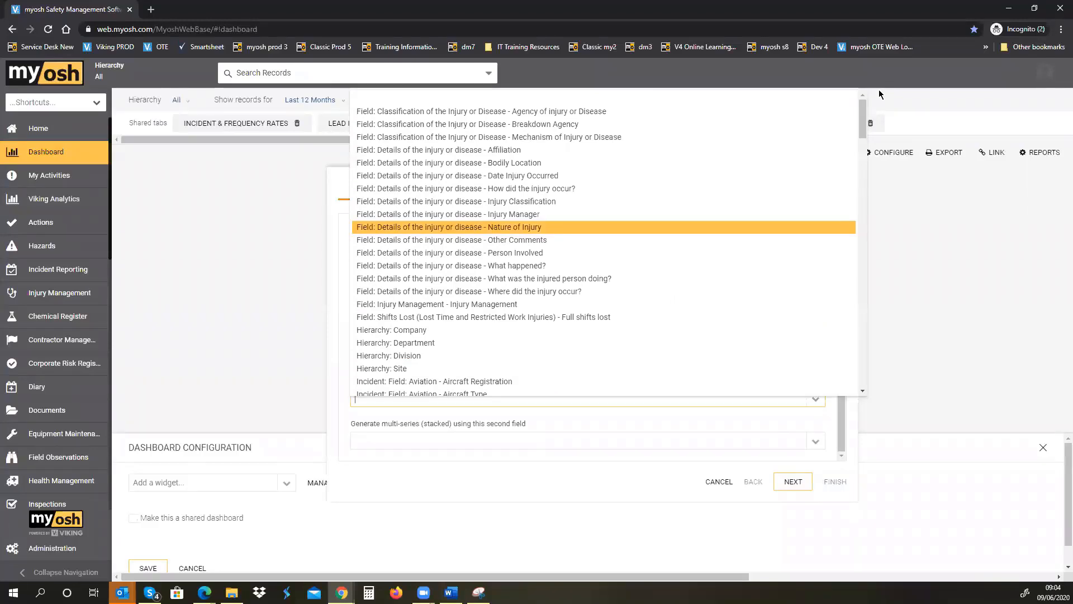
pyautogui.write('aff')
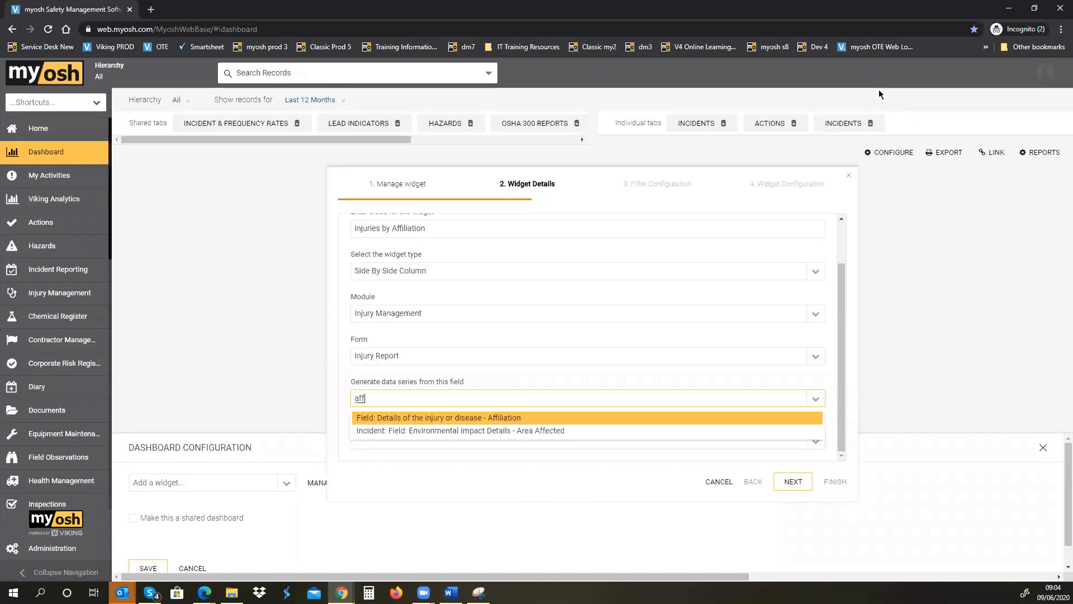
pyautogui.click(524, 421)
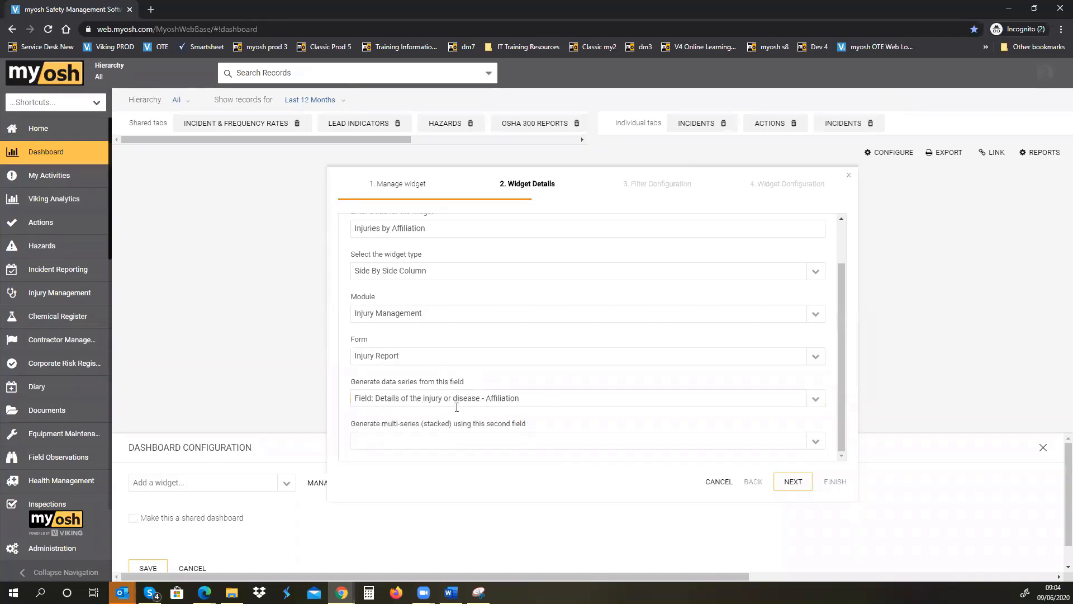
pyautogui.click(793, 481)
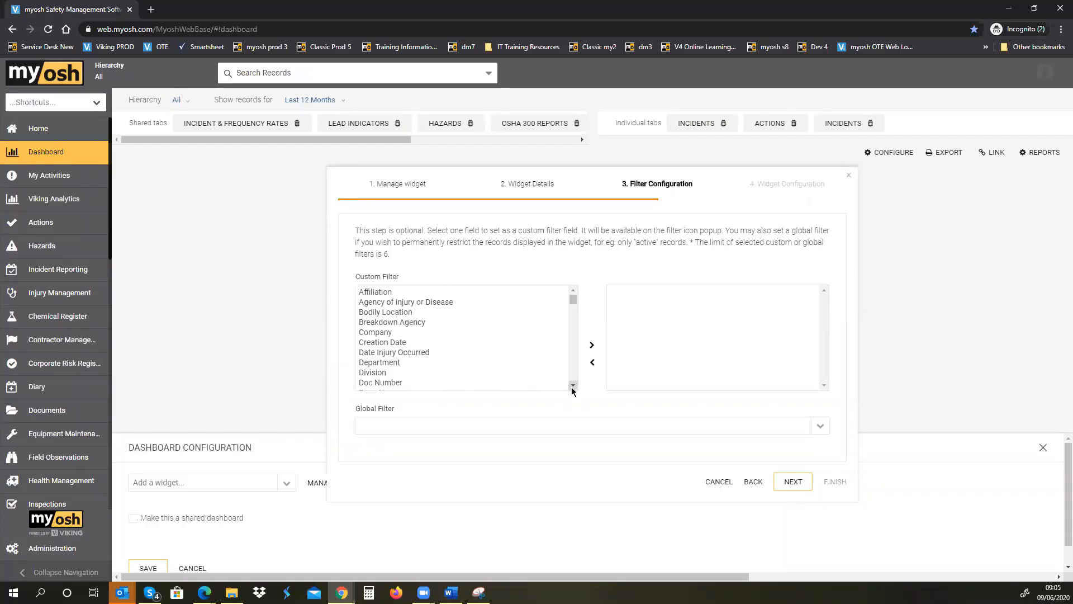
# Step: Add Bodily Location and Department as custom filters for the widget
pyautogui.scroll(-3, 571, 387)
pyautogui.scroll(-8, 571, 387)
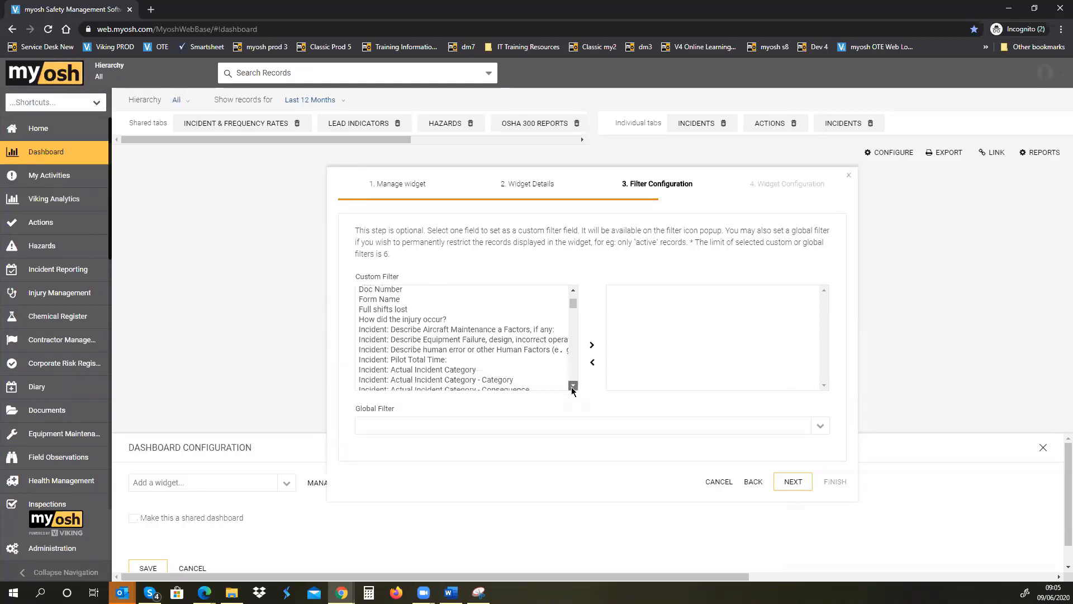
pyautogui.scroll(-6, 571, 387)
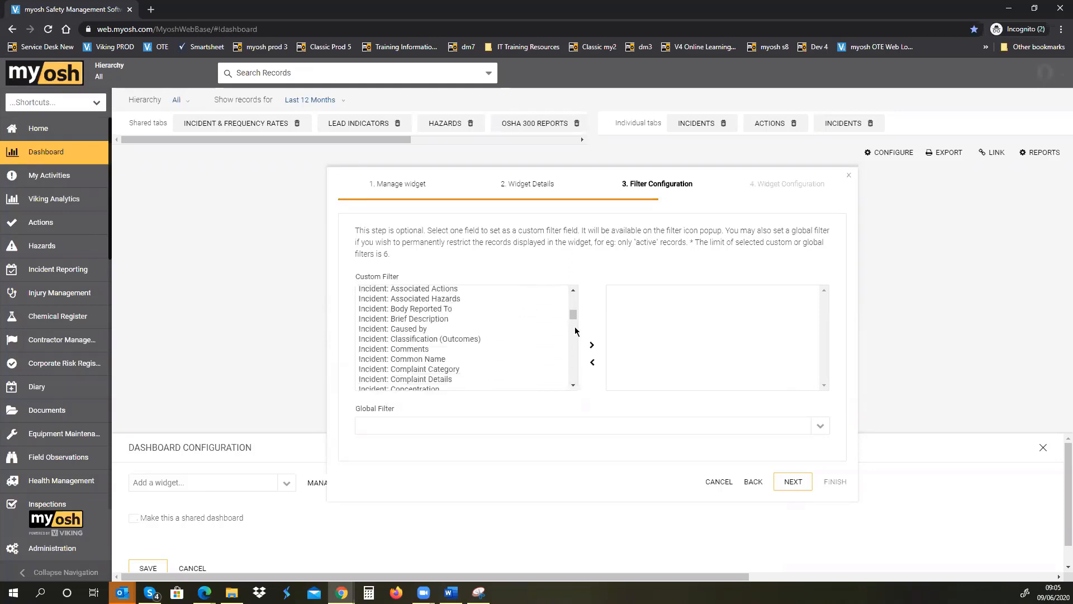
pyautogui.moveTo(574, 318); pyautogui.dragTo(575, 277)
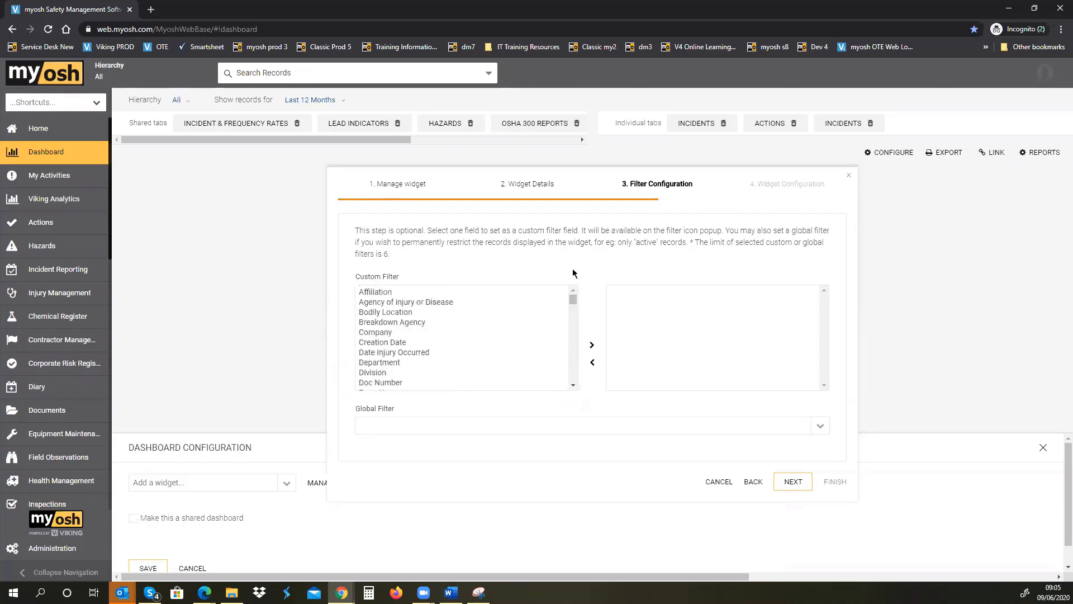
pyautogui.click(419, 313)
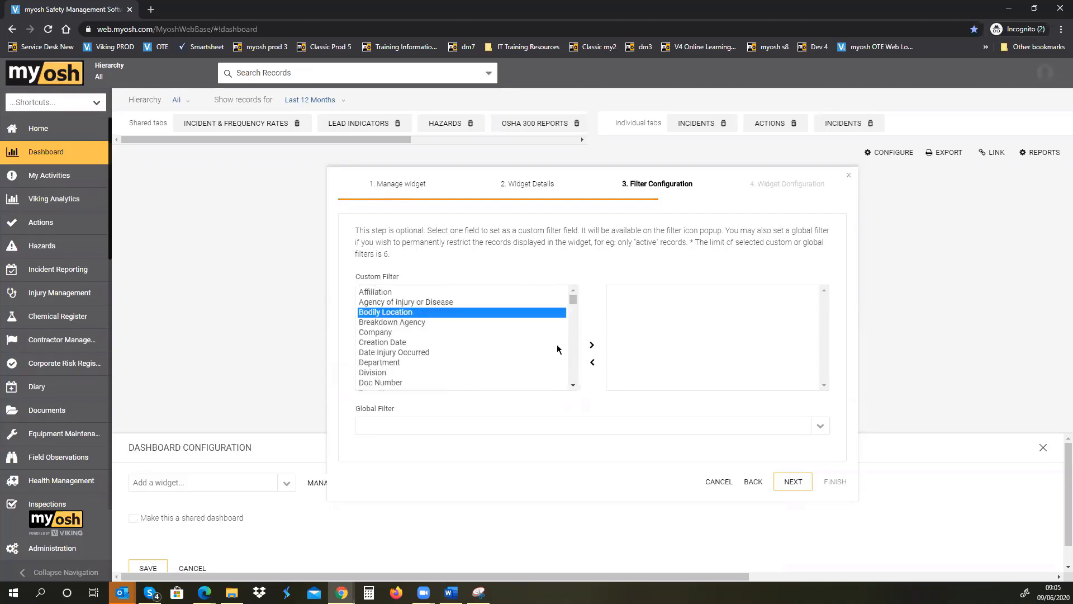
pyautogui.click(593, 345)
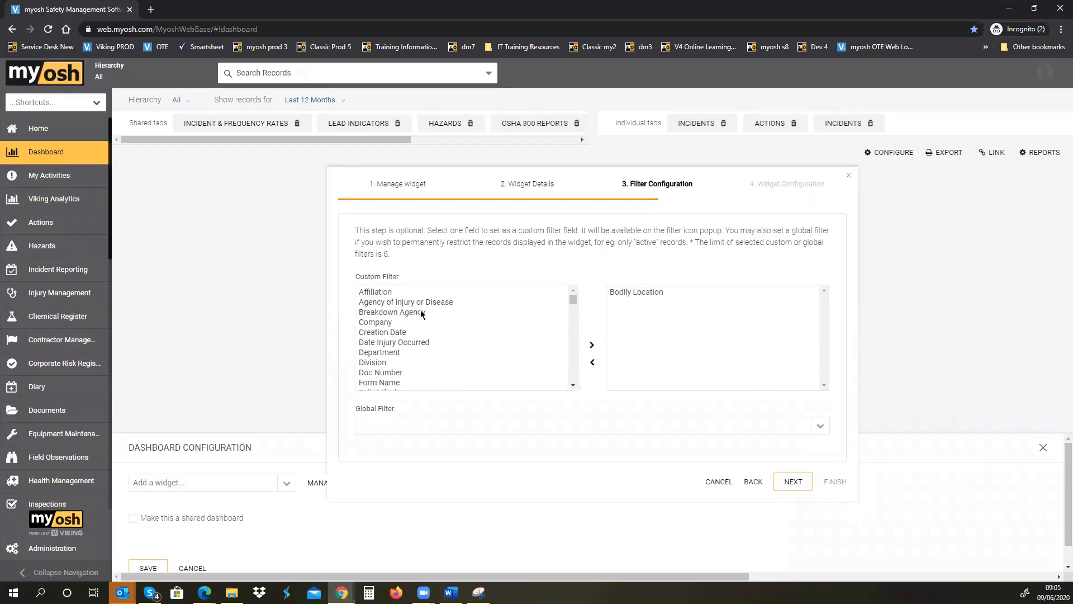
pyautogui.click(400, 343)
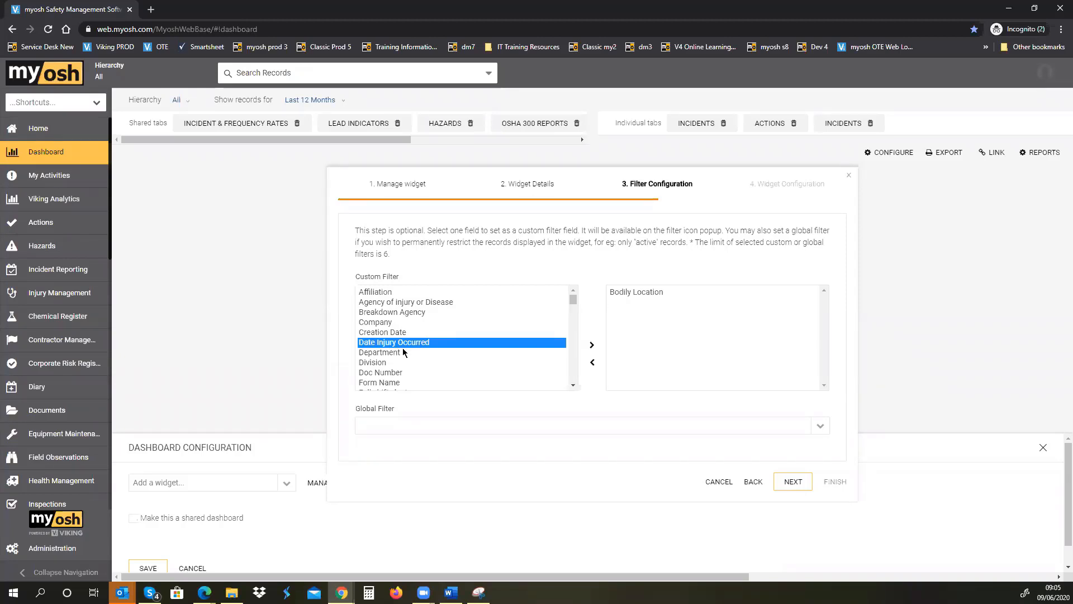
pyautogui.click(404, 352)
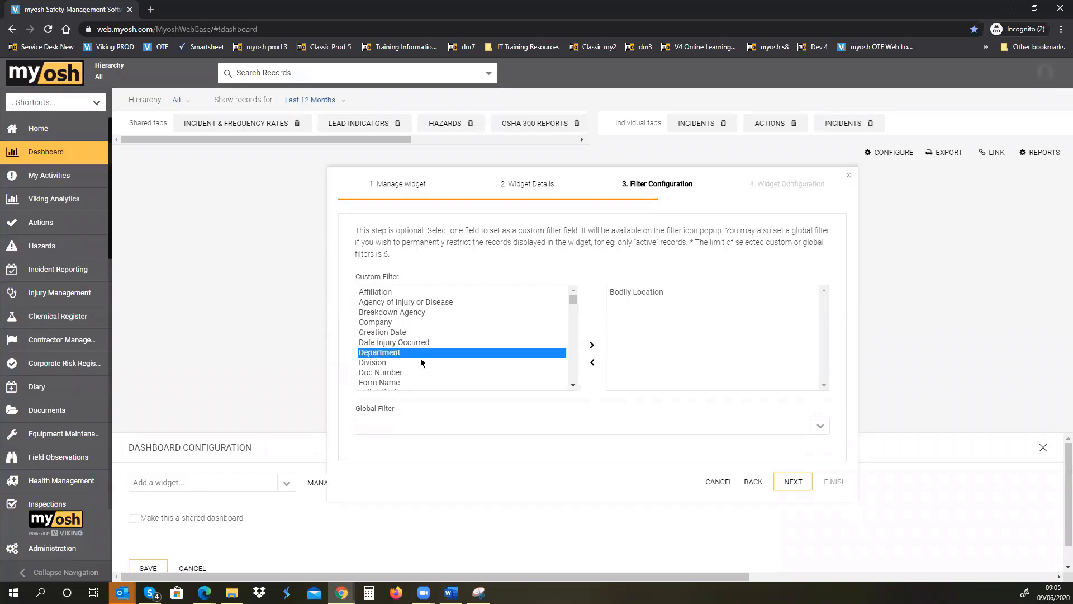
pyautogui.click(592, 346)
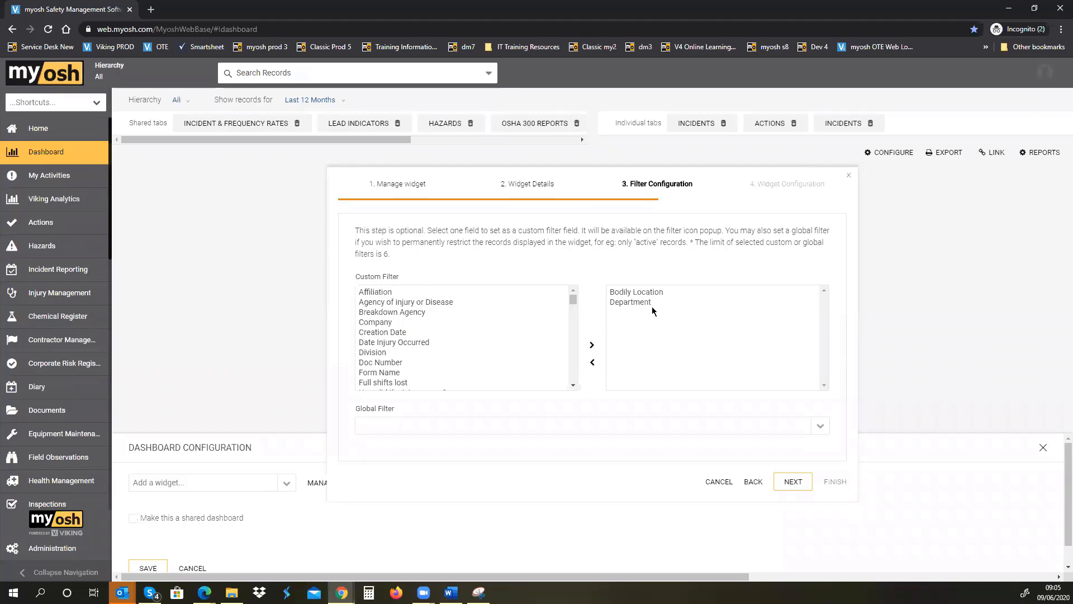
# Step: Finish the widget without special configuration and save the Webinar dashboard
pyautogui.click(787, 483)
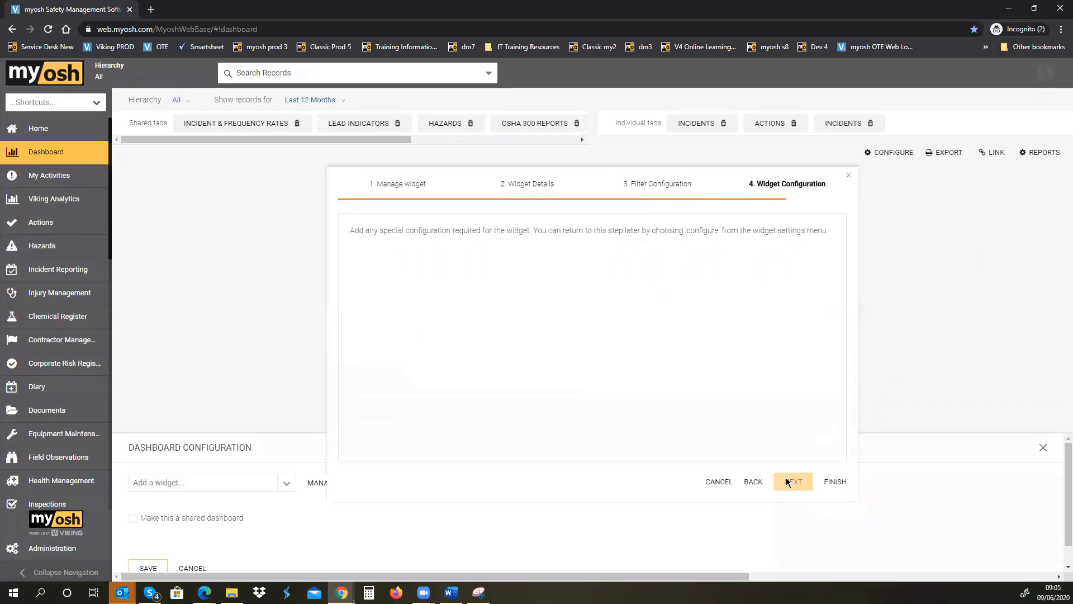
pyautogui.click(836, 486)
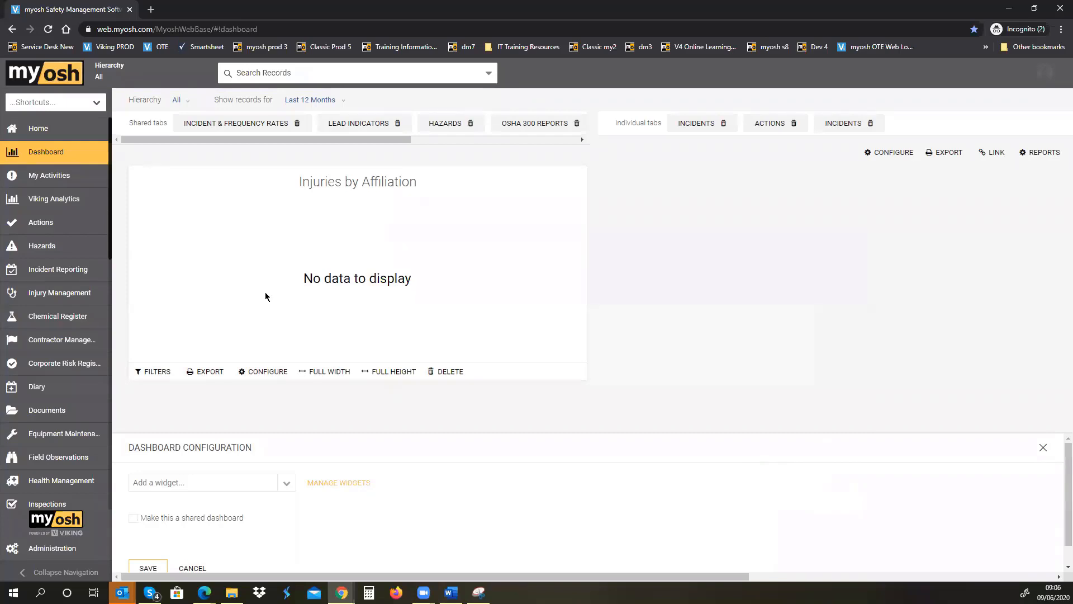
pyautogui.click(145, 567)
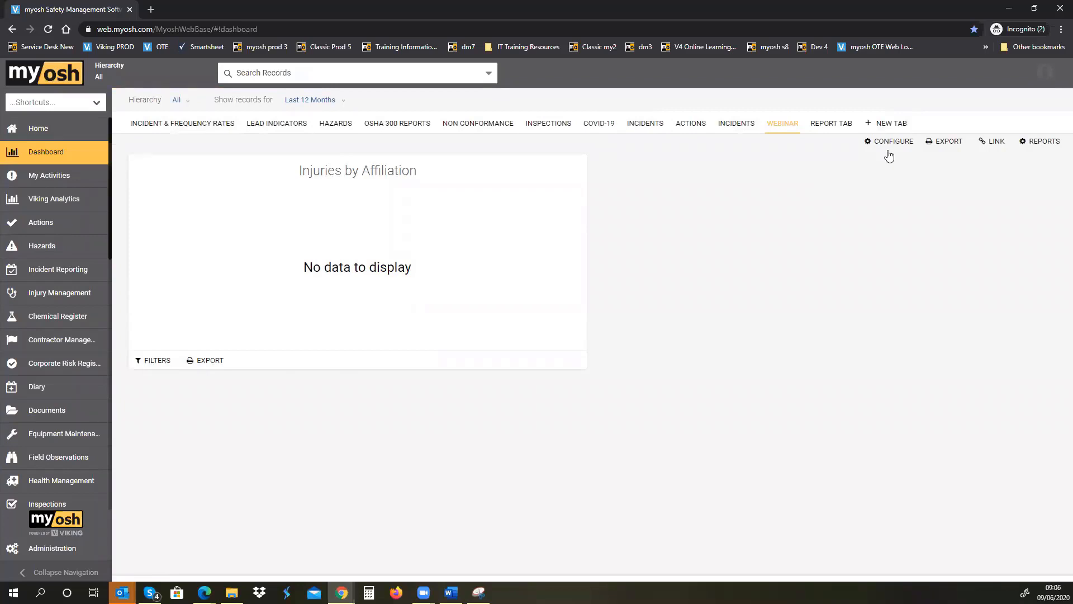
# Step: View the Department and Bodily Location filter options of the Injuries by Affiliation widget
pyautogui.click(152, 367)
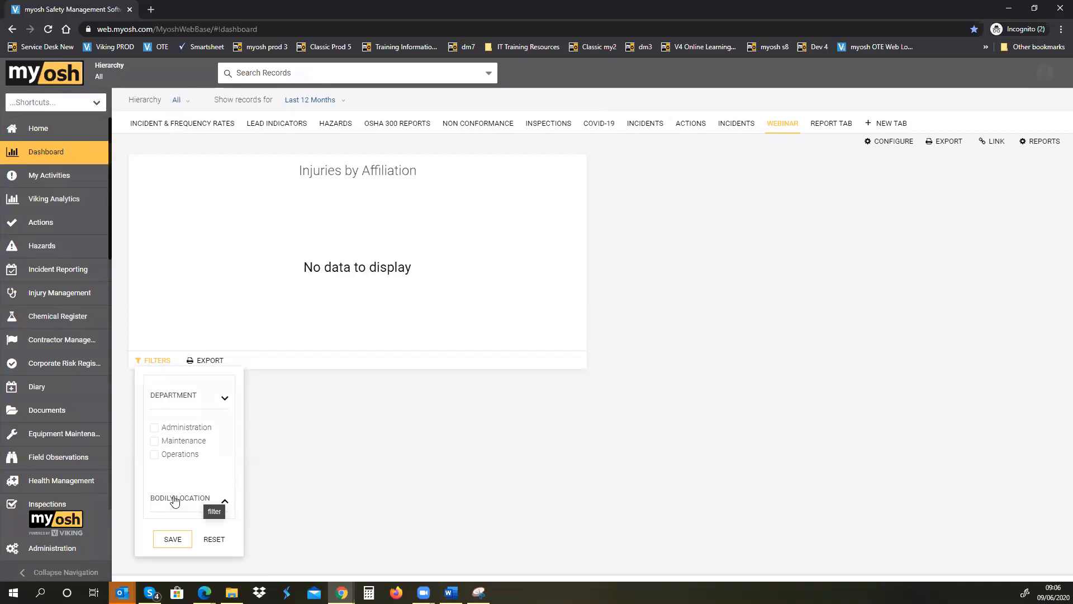
pyautogui.click(224, 399)
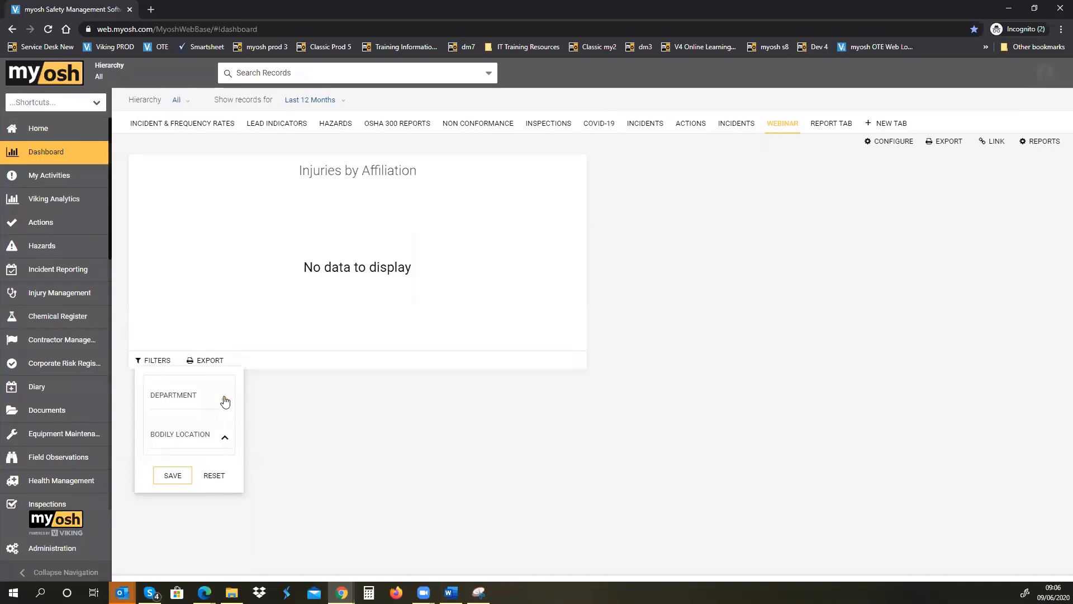
pyautogui.click(225, 436)
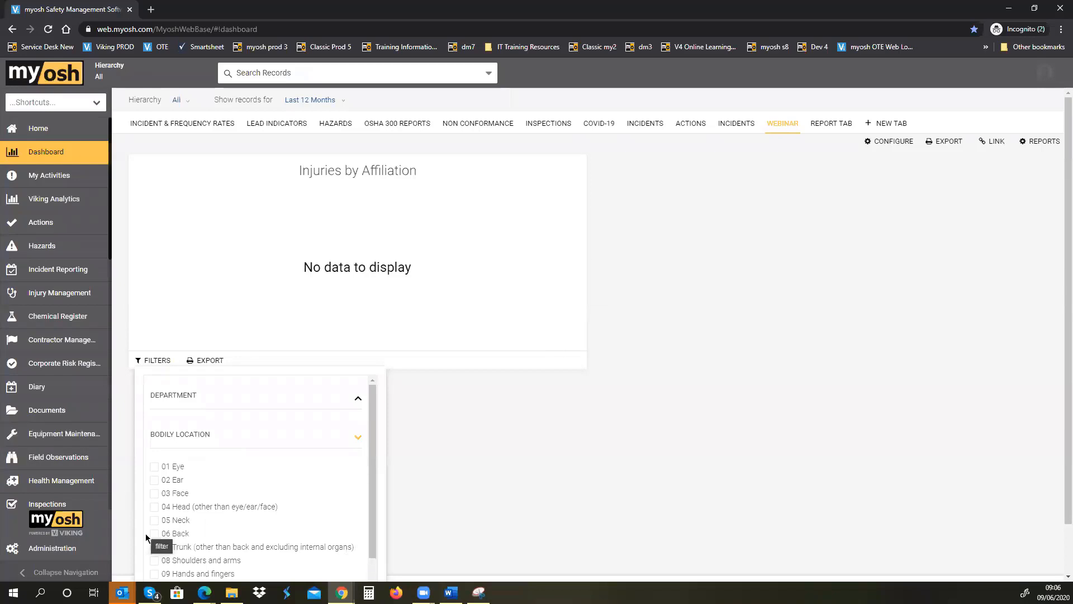
# Step: Open the existing Injuries by Affiliation widget for editing in the widget wizard
pyautogui.click(898, 142)
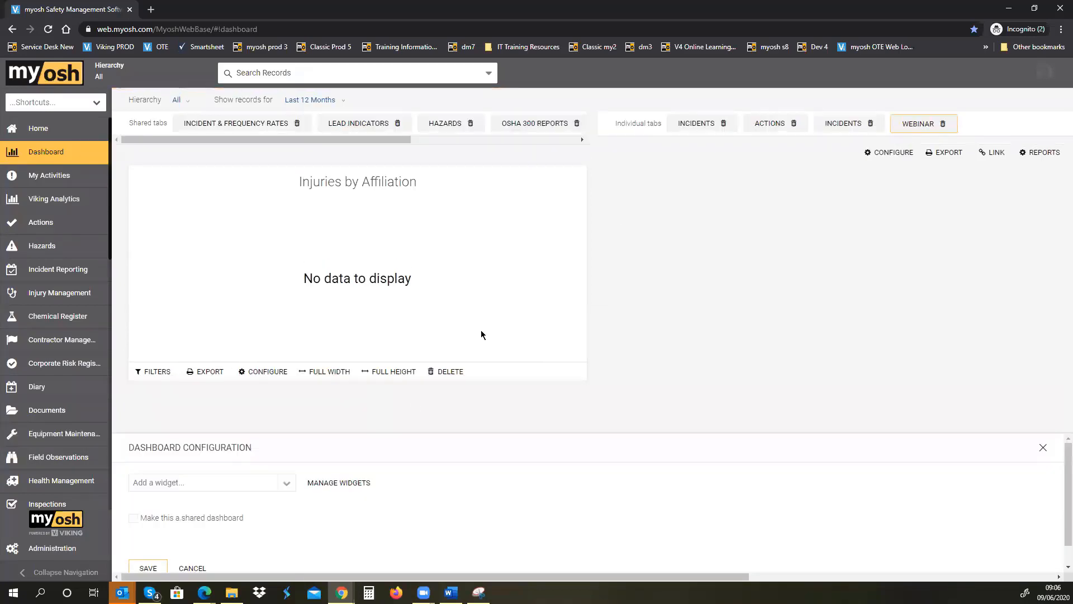
pyautogui.click(354, 490)
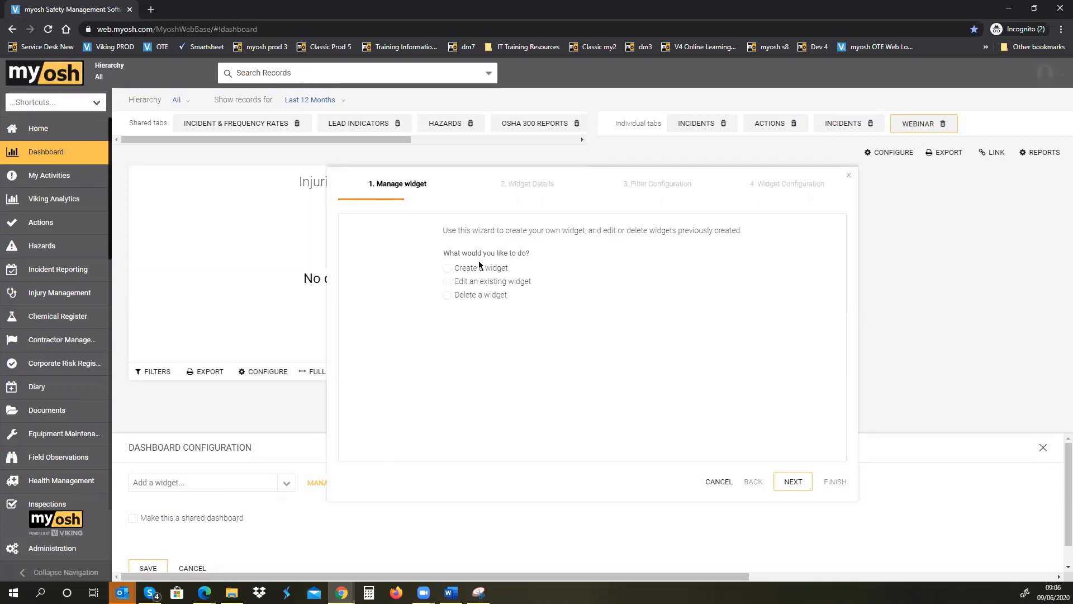
pyautogui.click(447, 283)
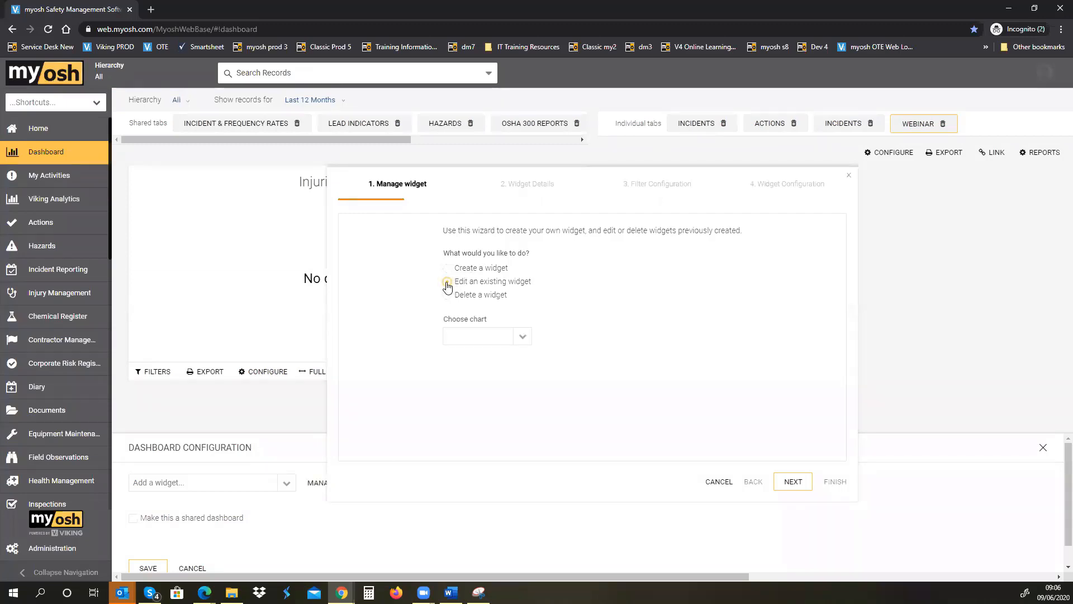
pyautogui.click(457, 337)
pyautogui.write('injurie')
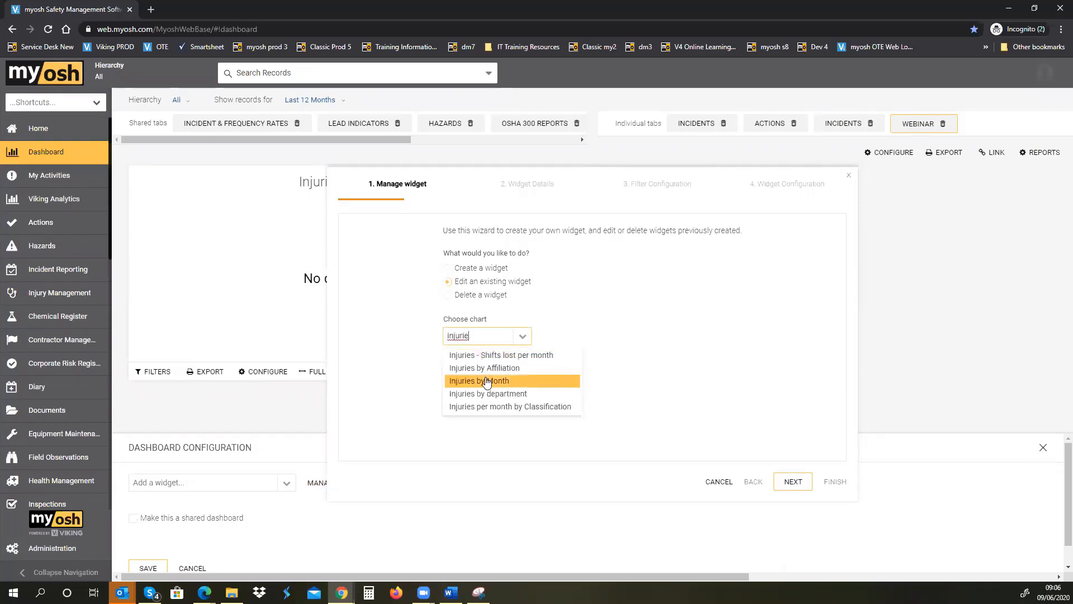
pyautogui.click(481, 369)
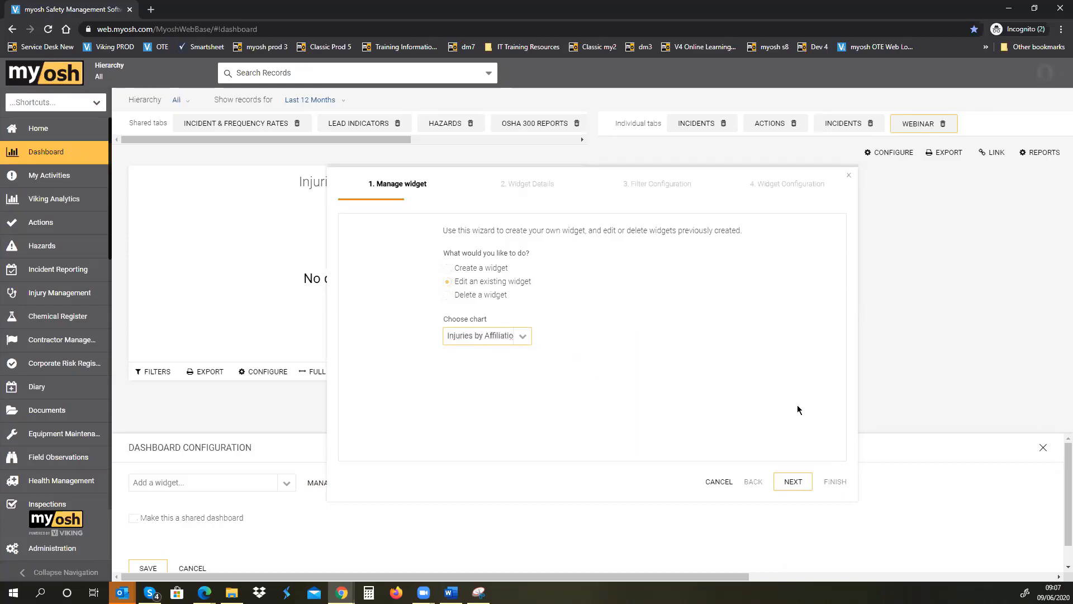
pyautogui.click(791, 482)
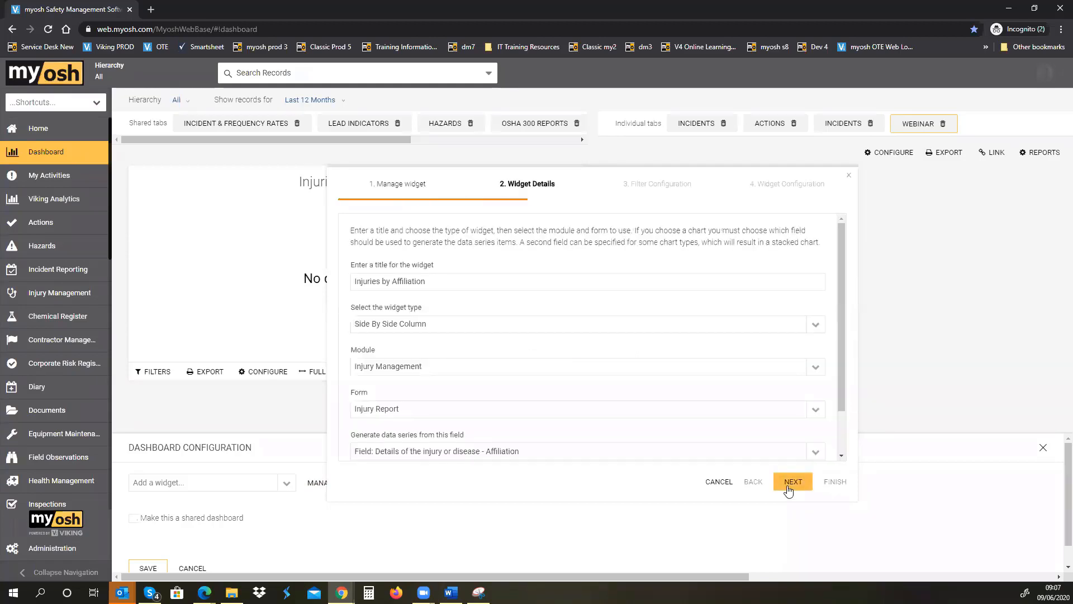
# Step: Change the widget type to Pie, finish the wizard with the other settings as they are, and return to the Webinar dashboard
pyautogui.click(814, 330)
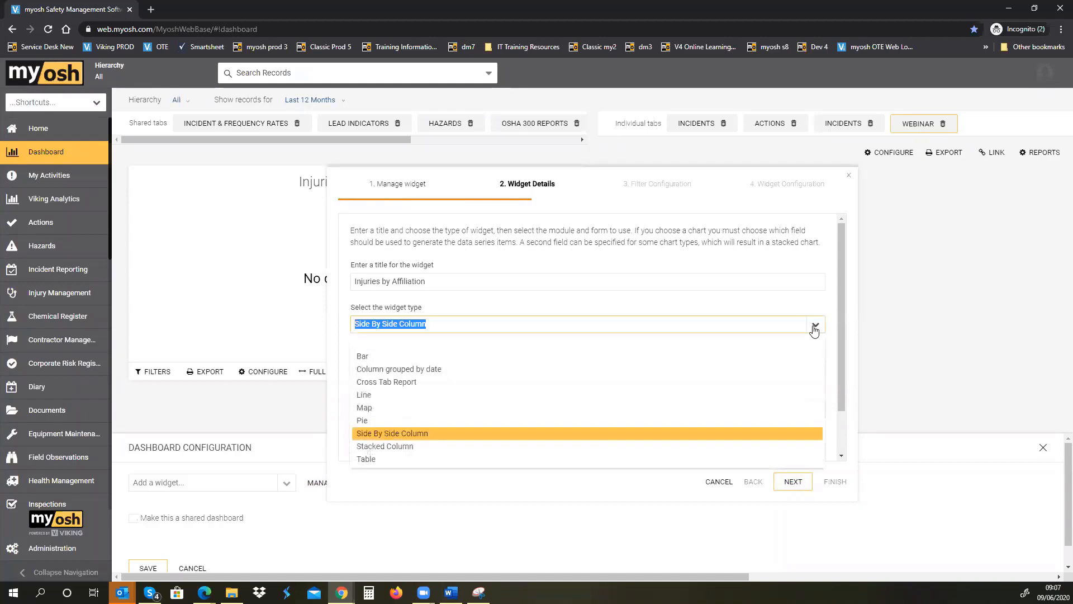
pyautogui.click(661, 421)
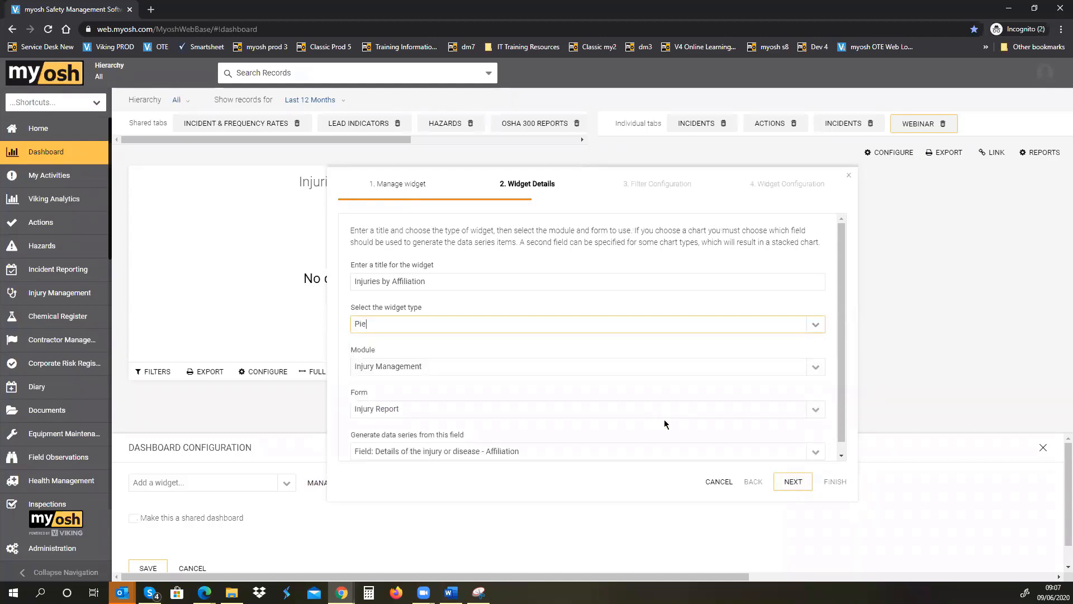
pyautogui.click(793, 484)
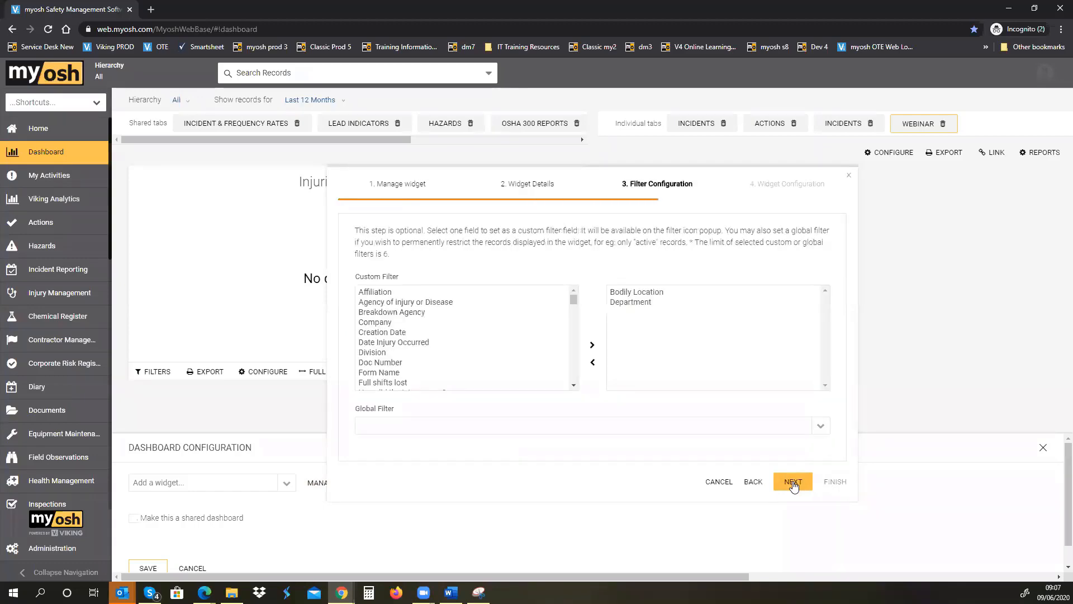
pyautogui.click(793, 483)
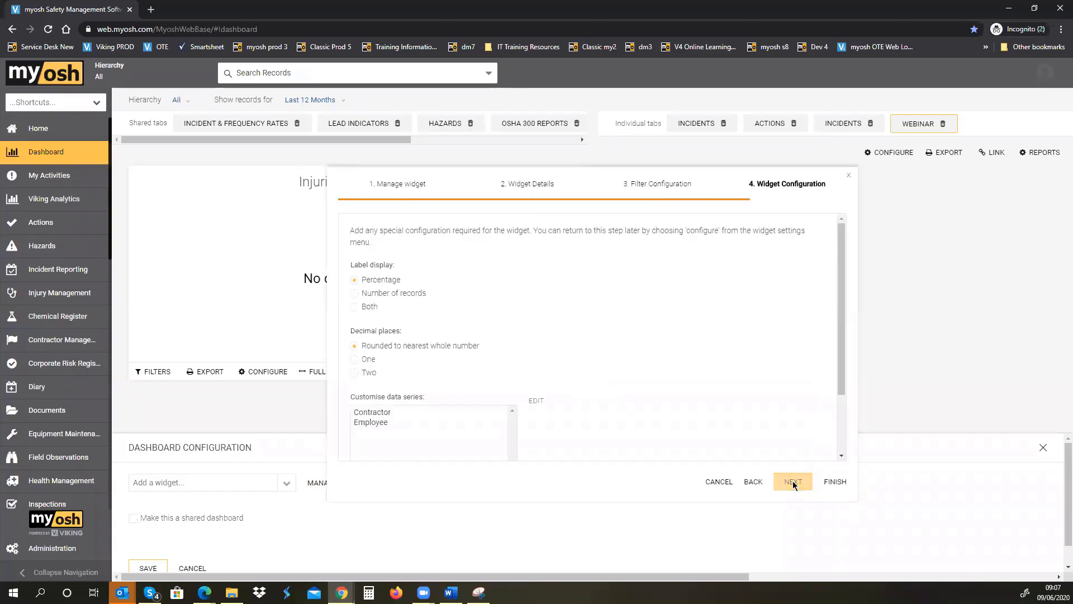
pyautogui.click(834, 481)
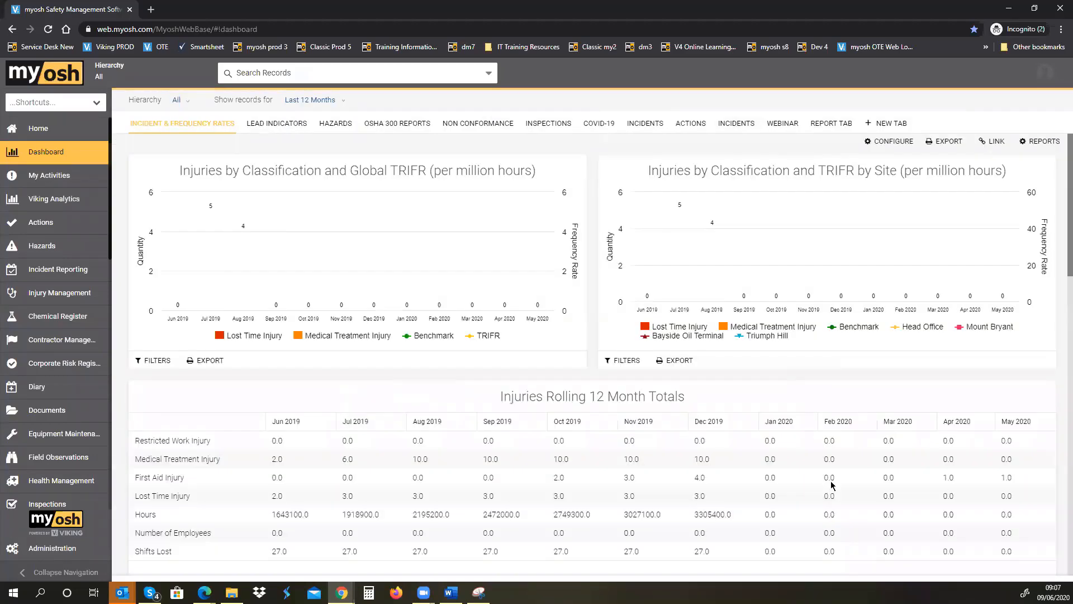
pyautogui.click(785, 125)
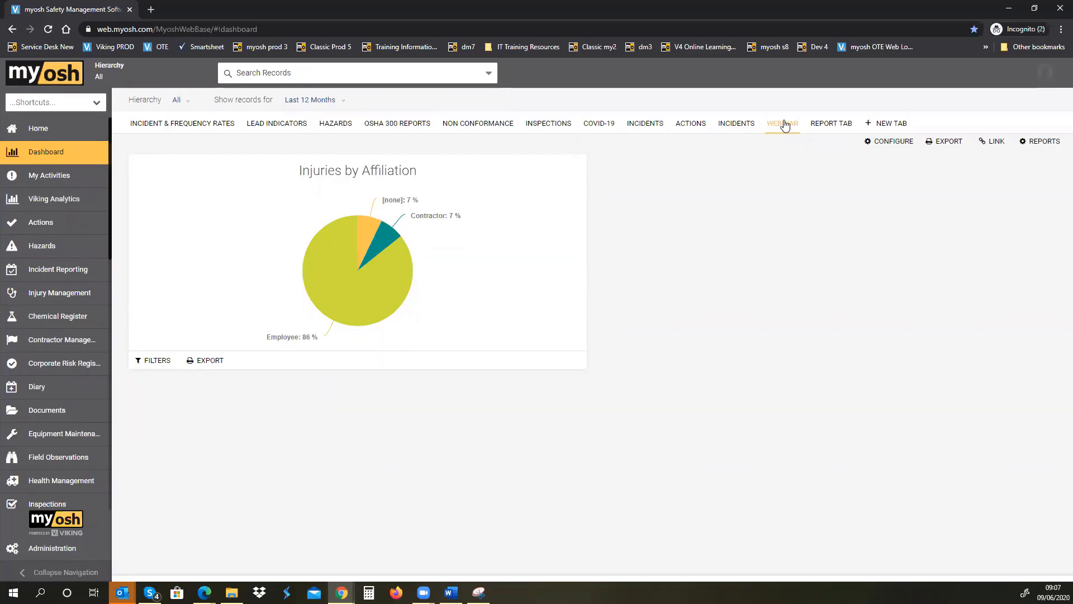
# Step: Start creating another widget from the Webinar dashboard configuration and title it Actions by Priority
pyautogui.click(889, 141)
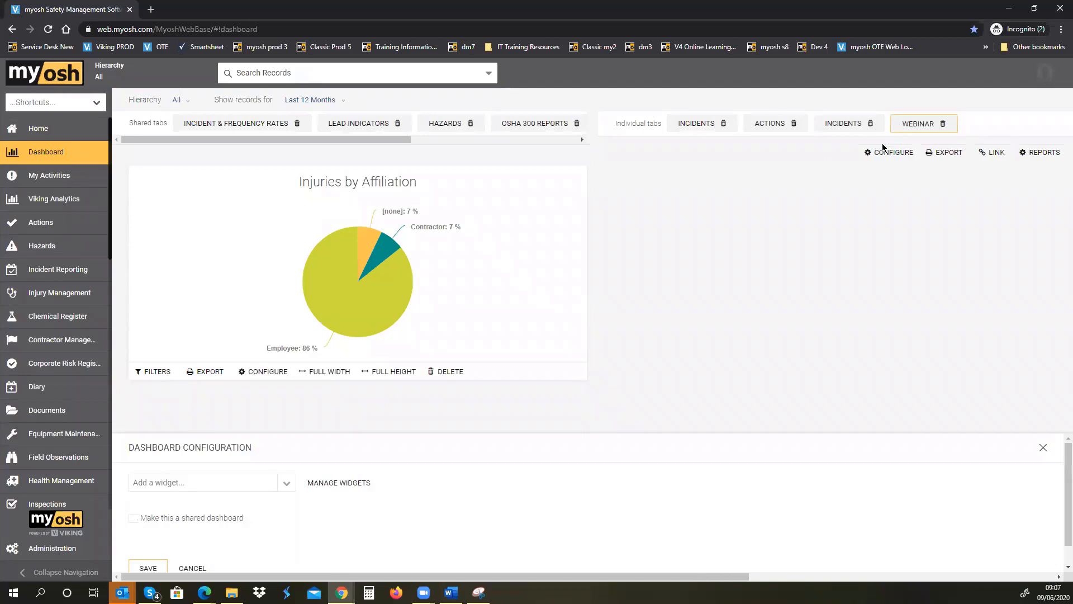
pyautogui.click(353, 484)
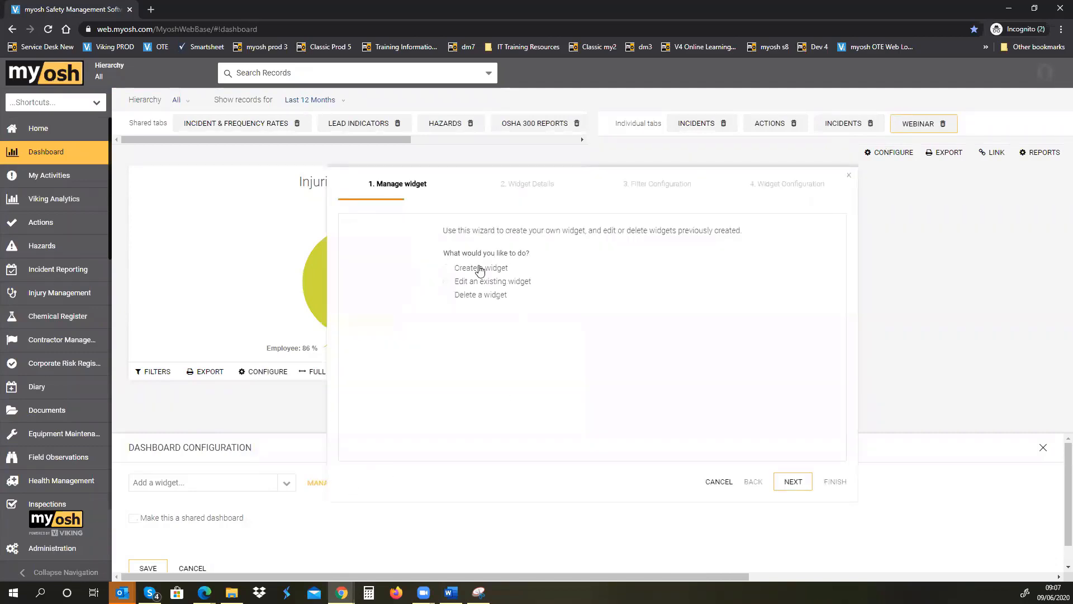
pyautogui.click(447, 268)
pyautogui.click(786, 481)
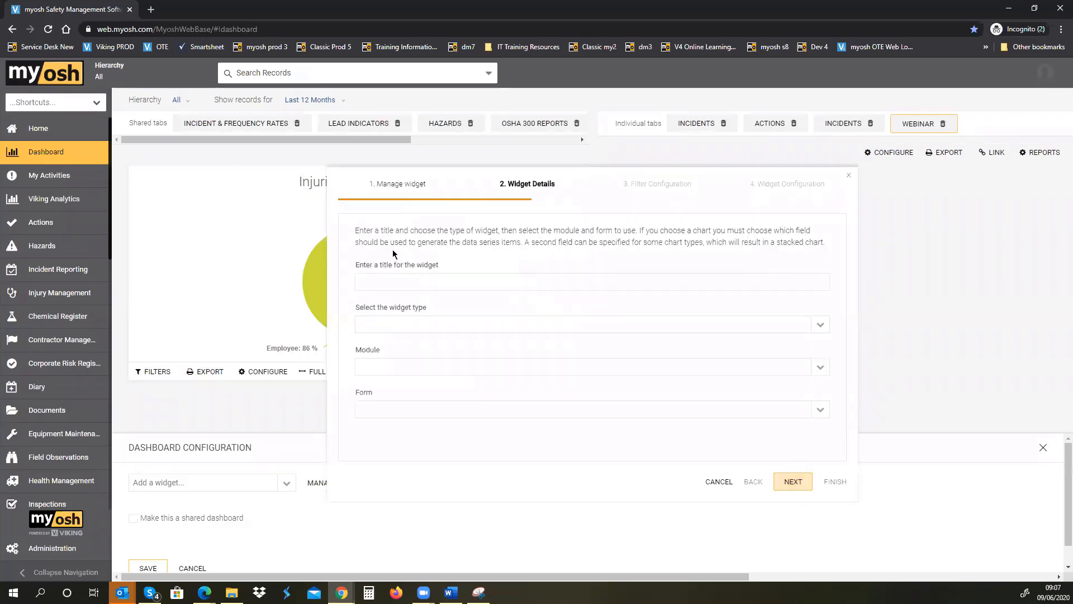
pyautogui.click(387, 283)
pyautogui.write('Ac')
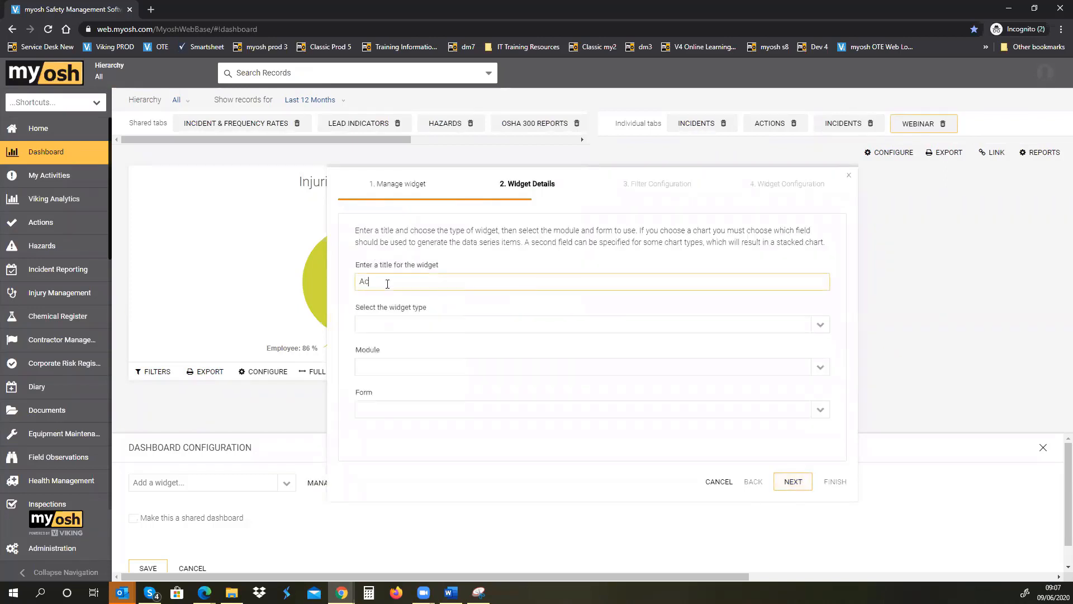
pyautogui.write('tions by Priority')
# Step: Set the new widget's type to Pie, its module to Actions and its form to Action
pyautogui.click(800, 323)
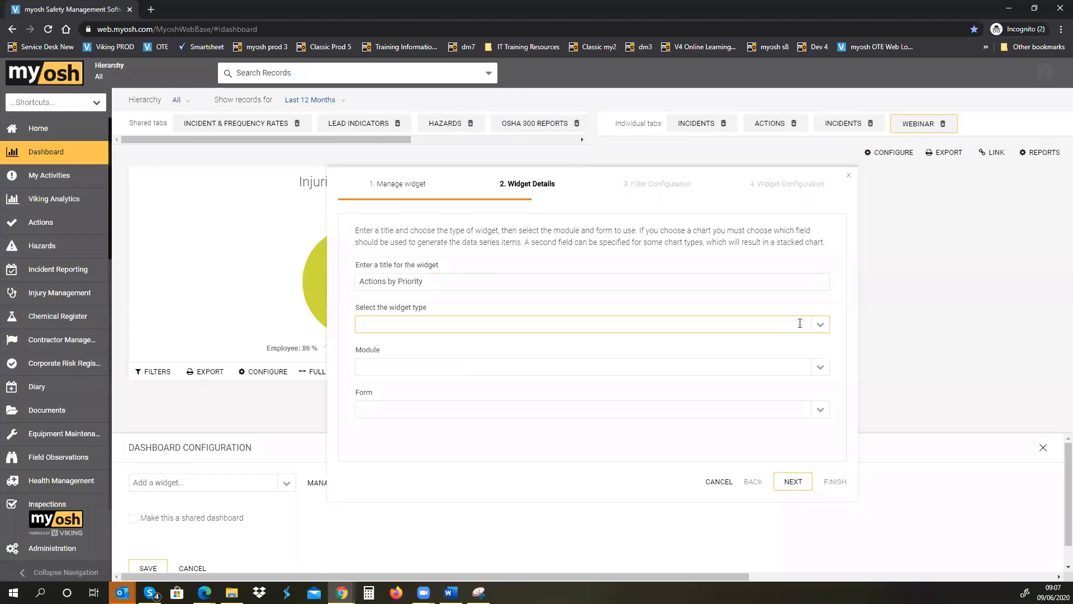
pyautogui.write('pie')
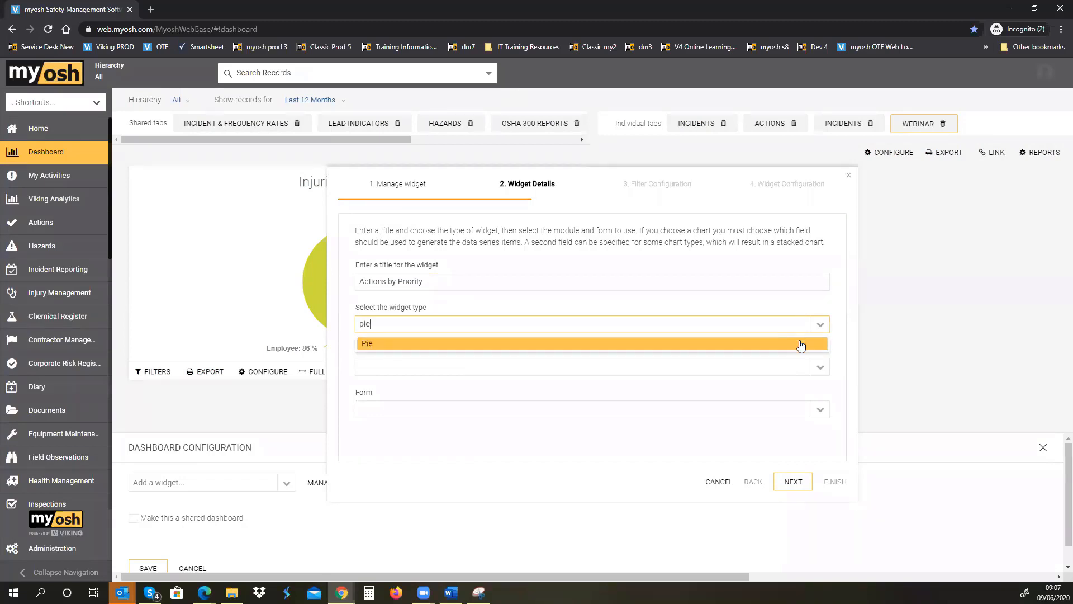
pyautogui.click(801, 344)
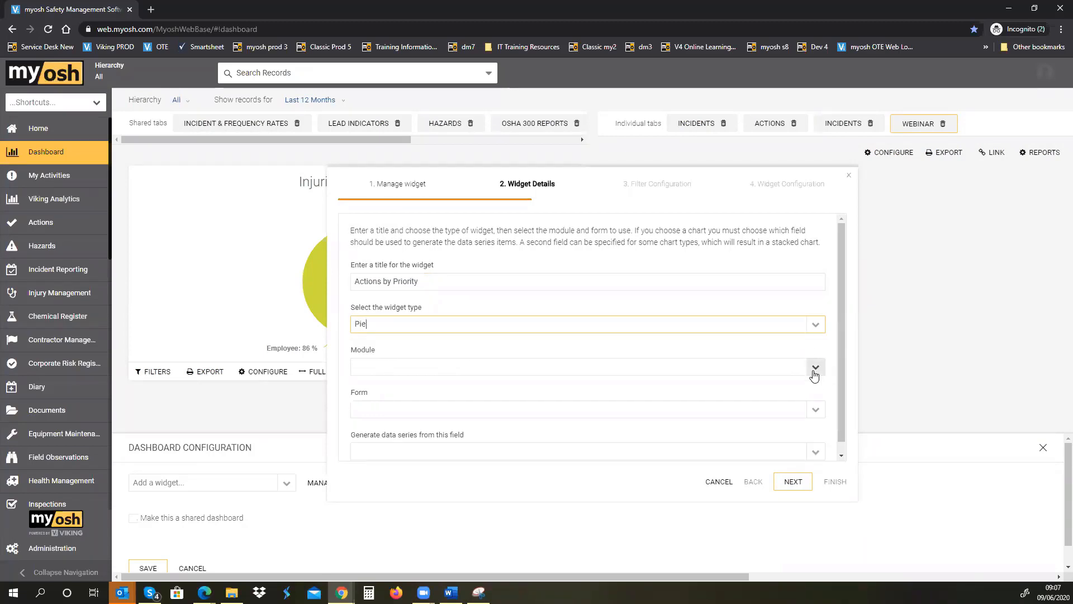
pyautogui.click(814, 369)
pyautogui.click(726, 401)
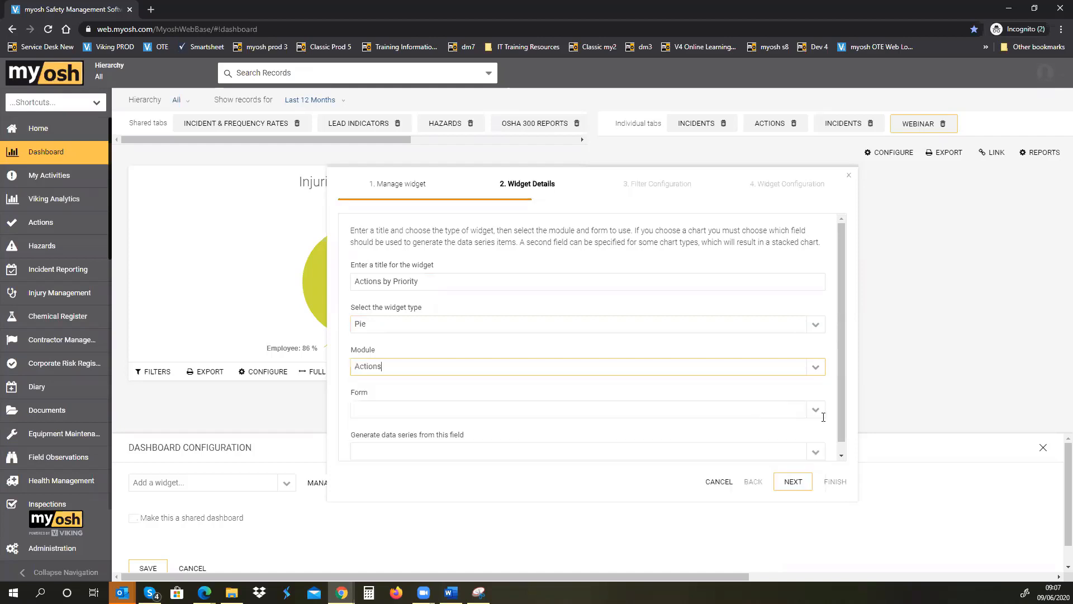
pyautogui.click(813, 410)
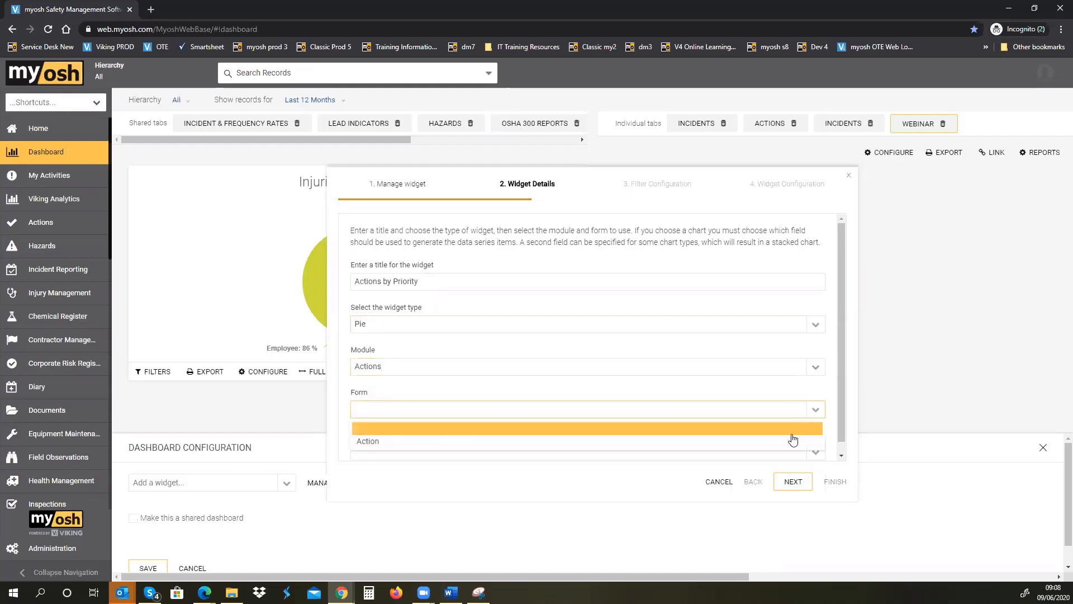
pyautogui.click(797, 442)
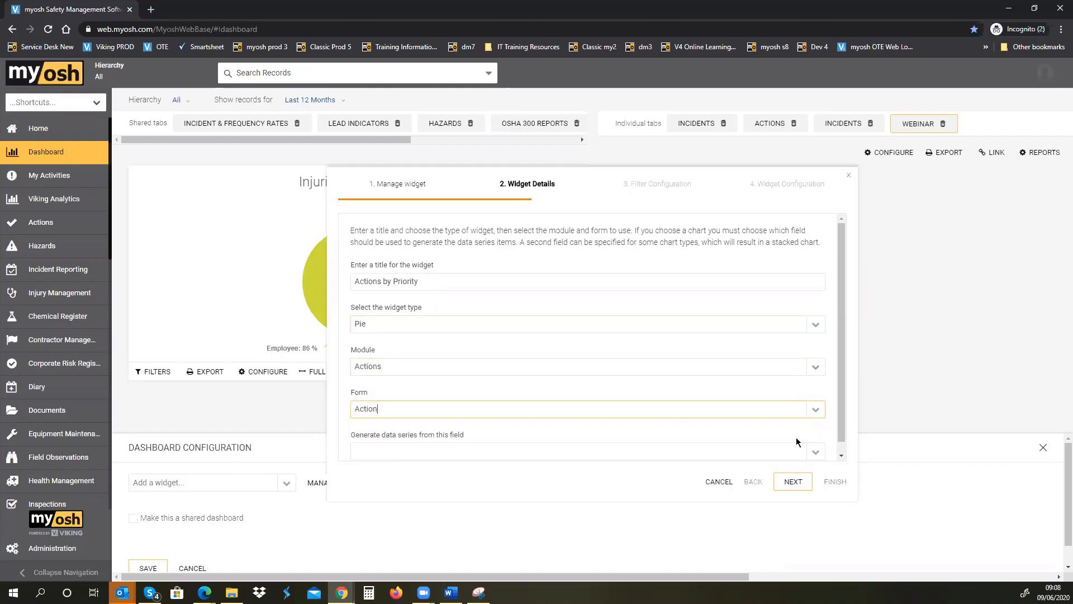
# Step: Generate the data series from the Responsible People/Workflow - Priority field and proceed to the filter configuration
pyautogui.click(841, 455)
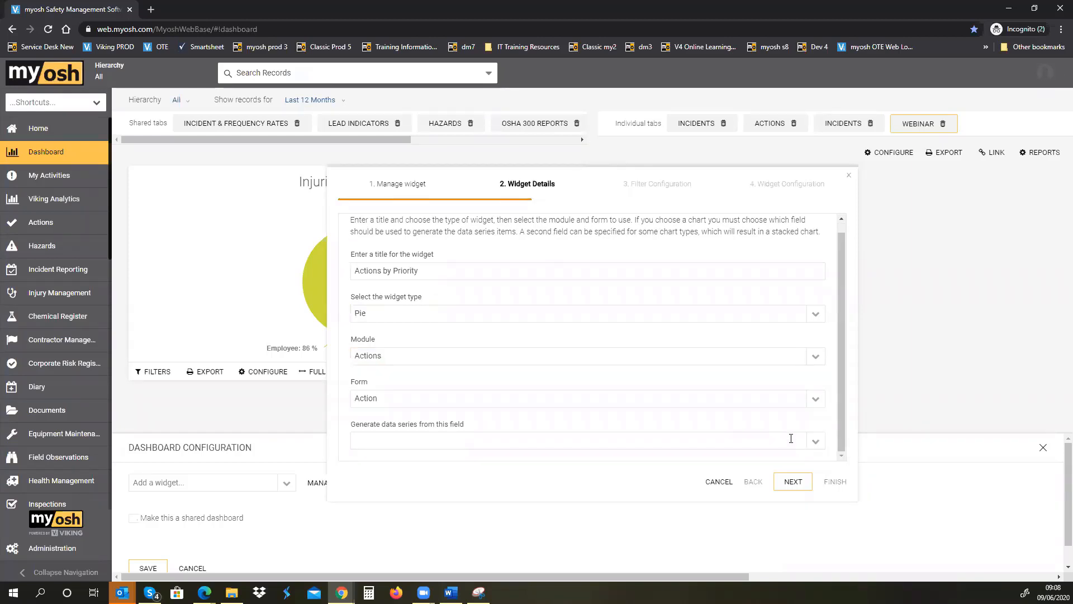
pyautogui.click(807, 444)
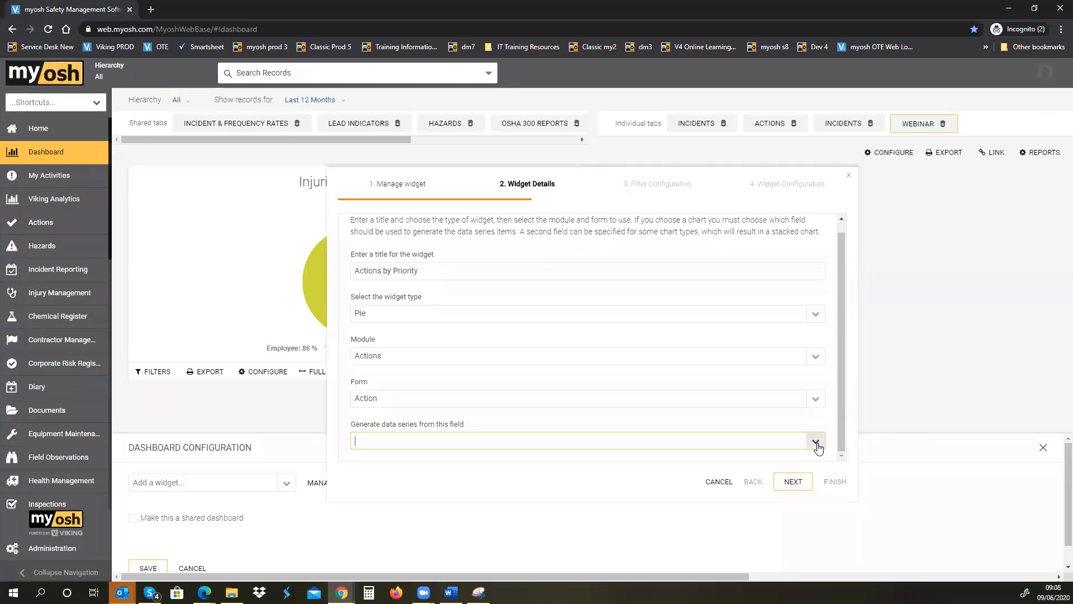
pyautogui.click(815, 444)
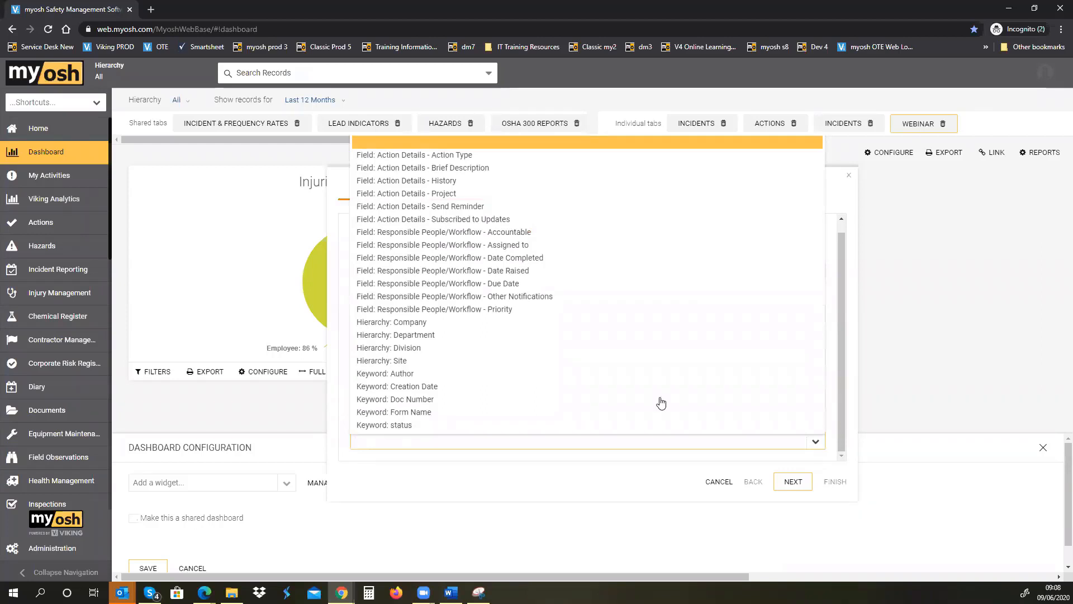
pyautogui.click(504, 309)
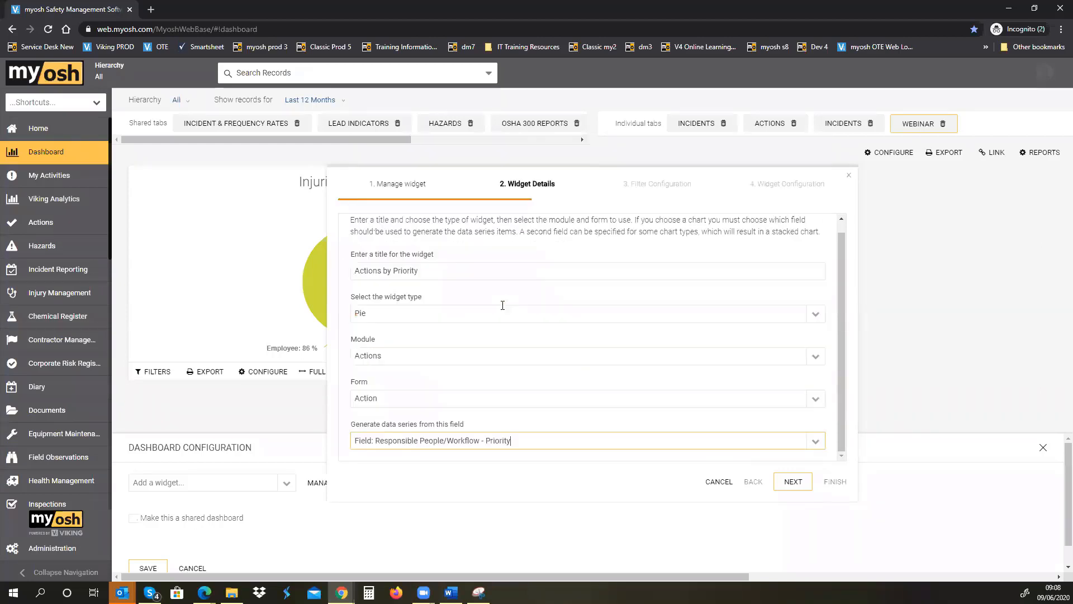
pyautogui.click(782, 482)
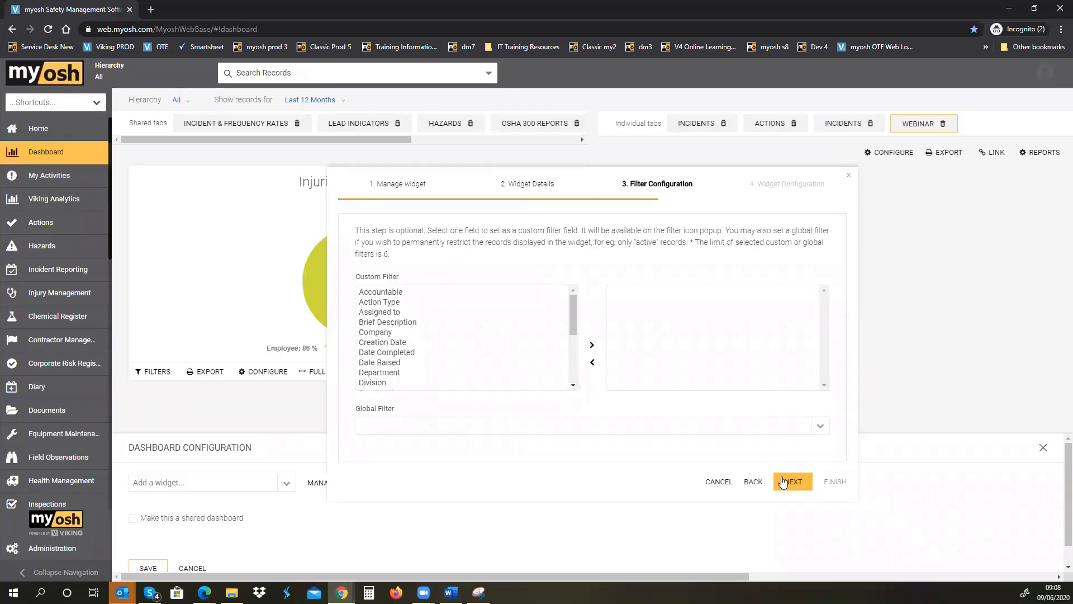
# Step: Add Action Type and Project as custom filters for the Actions by Priority widget
pyautogui.click(399, 304)
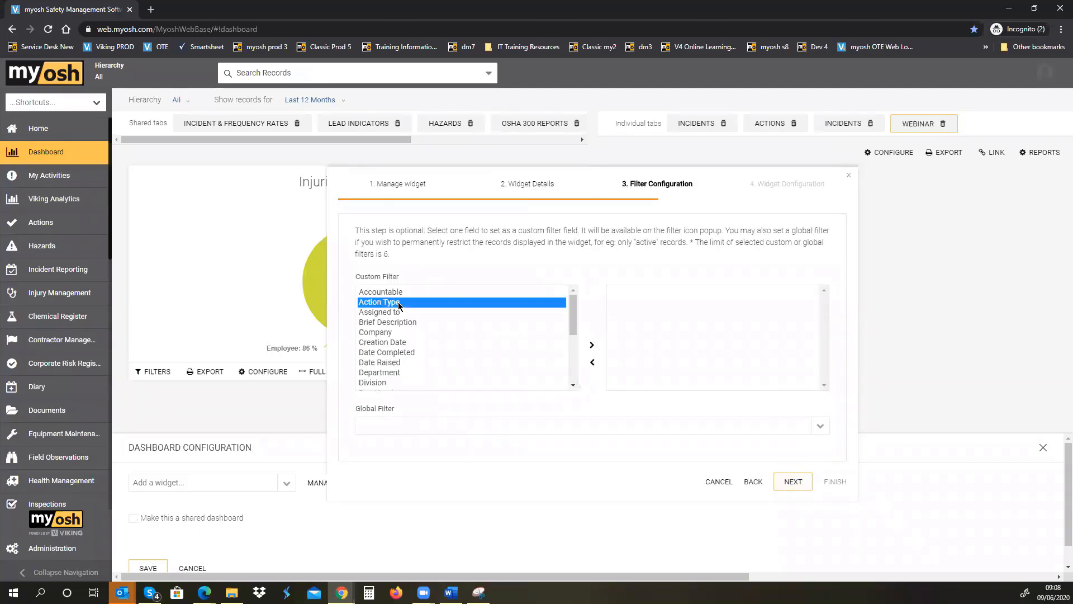
pyautogui.click(591, 346)
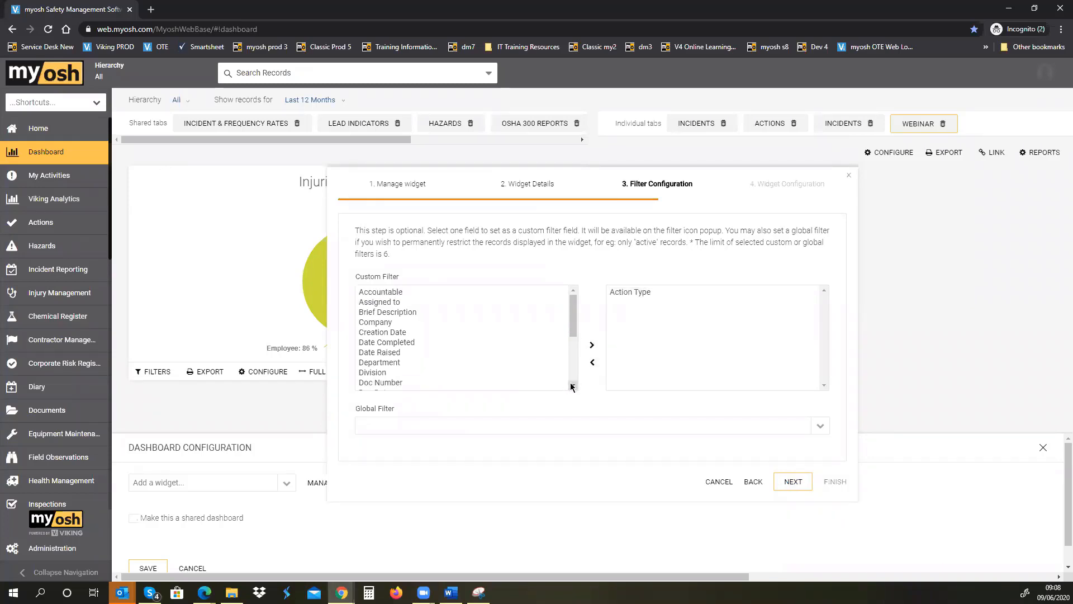
pyautogui.moveTo(571, 386); pyautogui.dragTo(572, 386)
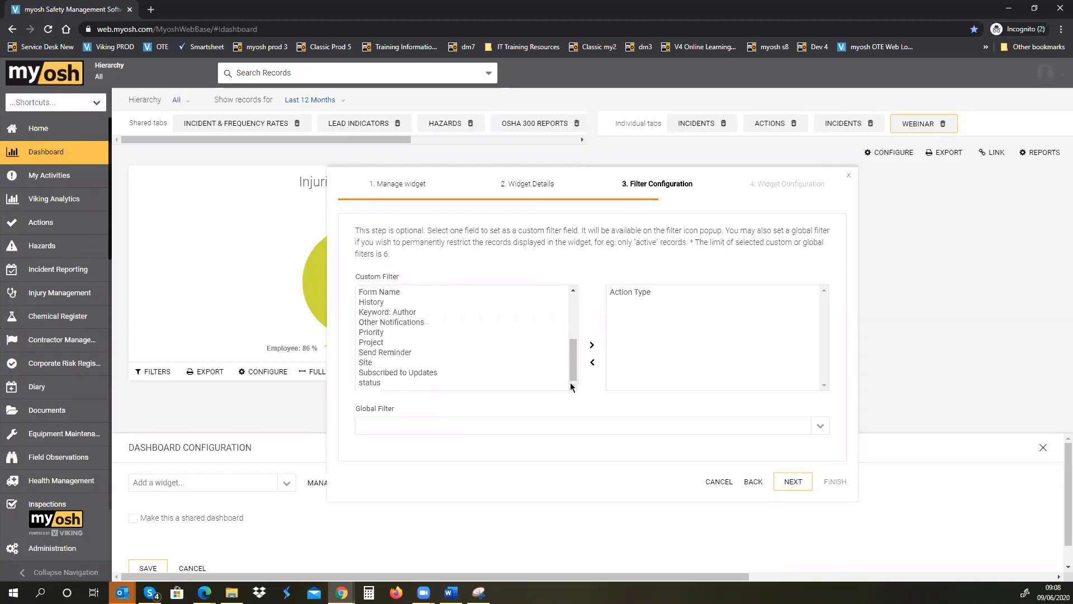
pyautogui.click(385, 342)
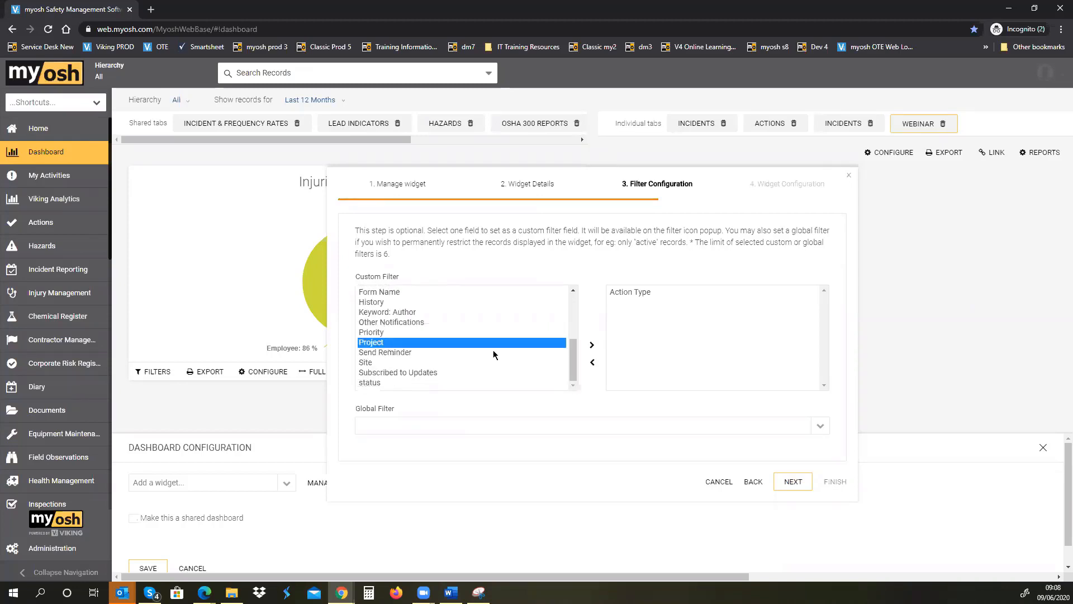
pyautogui.click(591, 345)
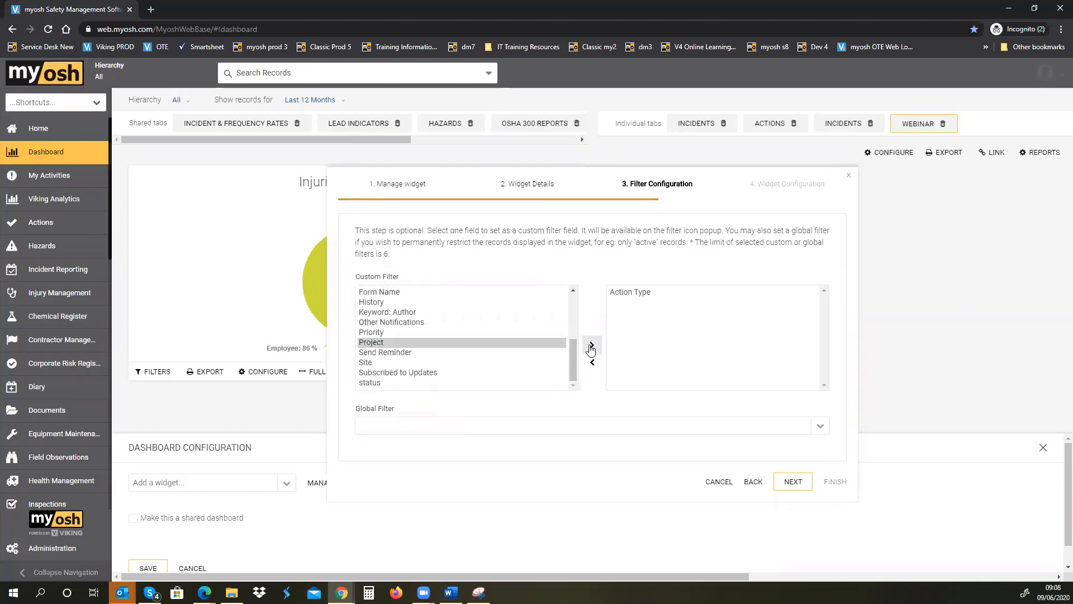
# Step: Proceed to the widget configuration, set the label display to Both and finish the Actions by Priority widget
pyautogui.click(789, 484)
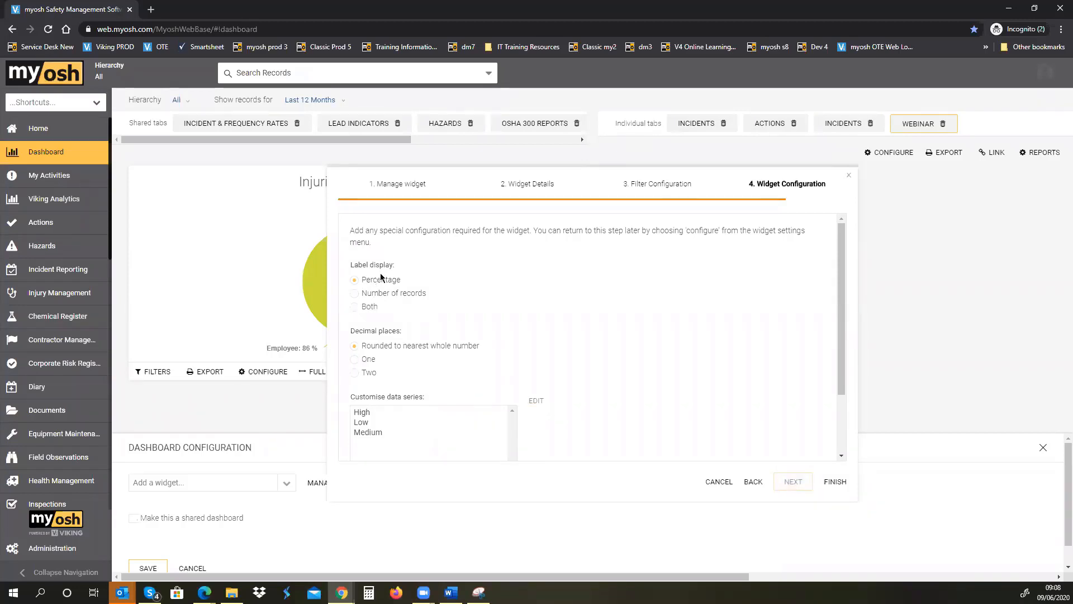
pyautogui.click(366, 308)
pyautogui.click(836, 483)
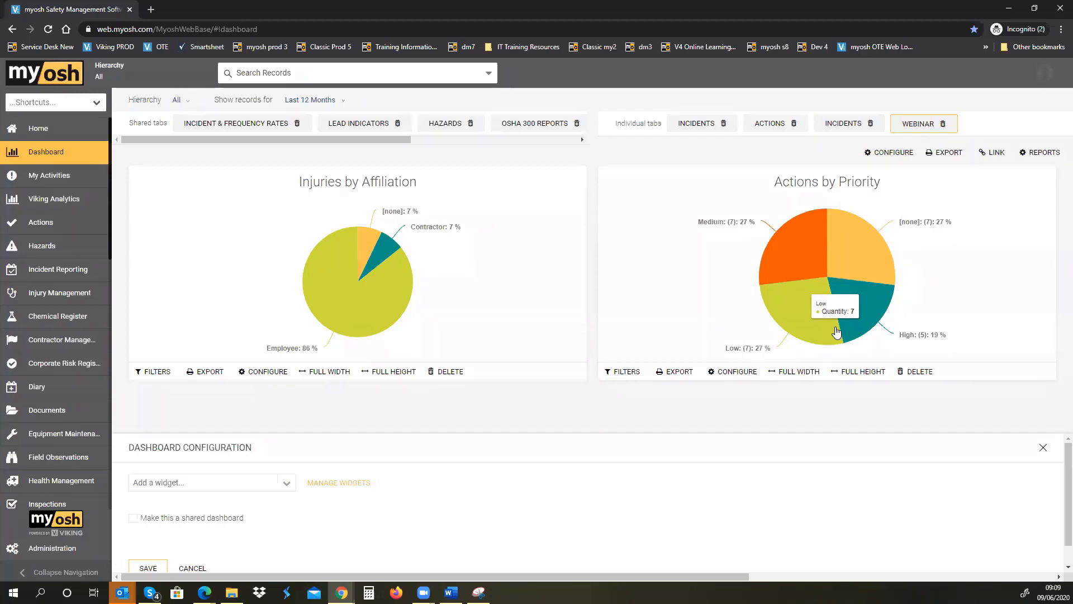
# Step: Start editing the existing Actions by Priority widget from the widget manager and proceed to its details
pyautogui.click(338, 489)
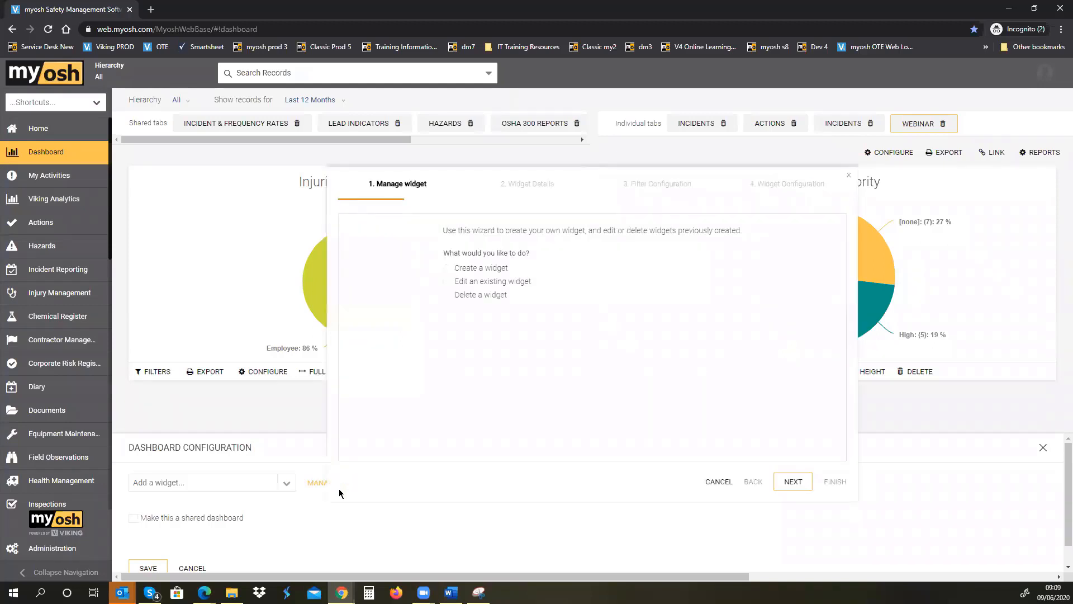
pyautogui.click(476, 282)
pyautogui.click(483, 333)
pyautogui.write('Actio')
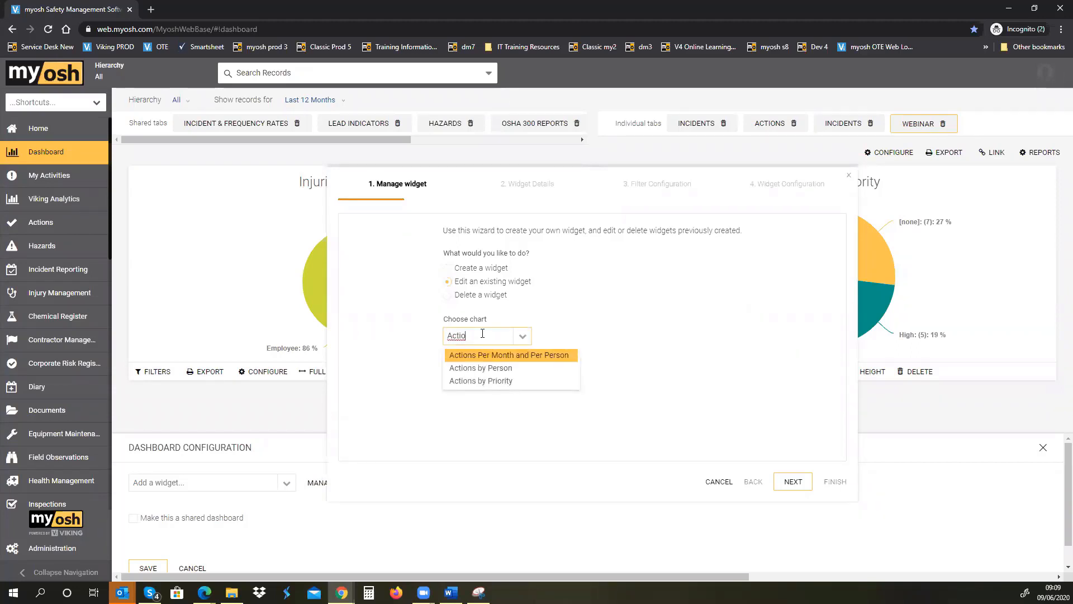
pyautogui.click(502, 381)
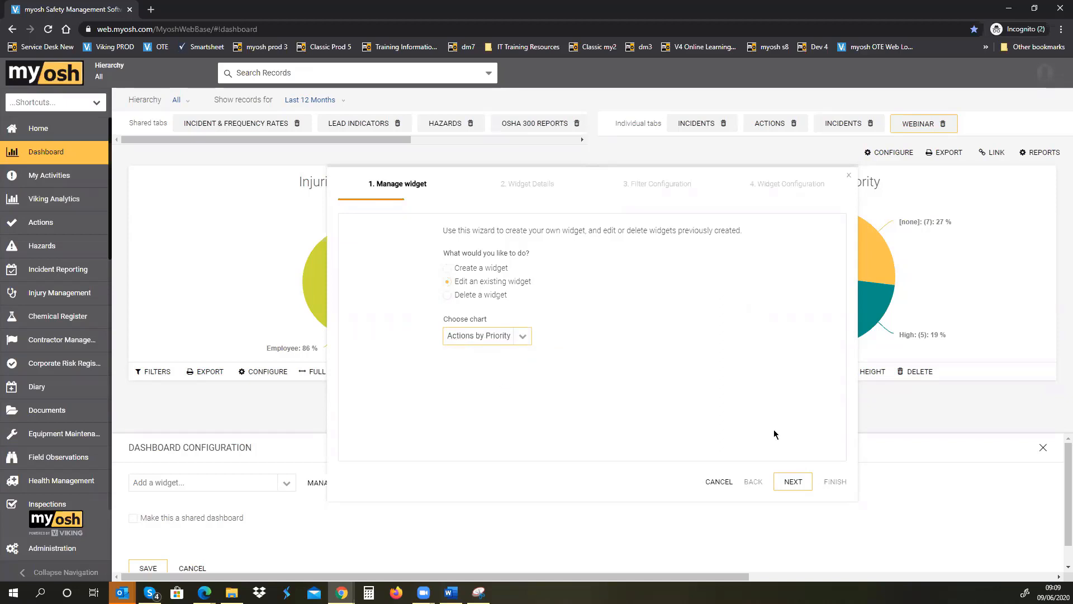
pyautogui.click(794, 481)
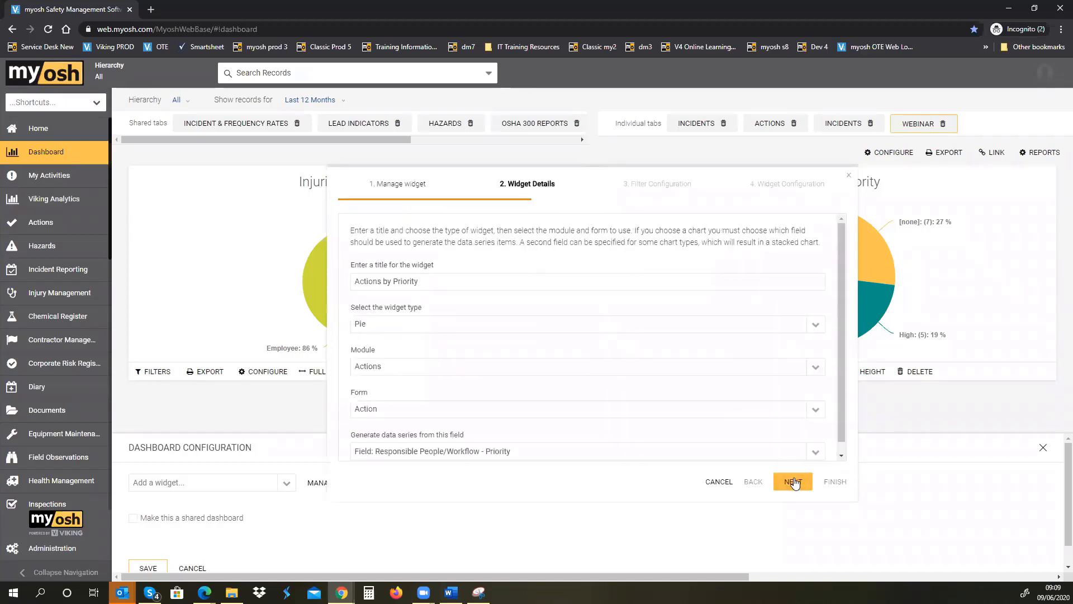
# Step: Rename the widget as Actions by Priority - Overdue and proceed to the filter configuration
pyautogui.doubleClick(430, 280)
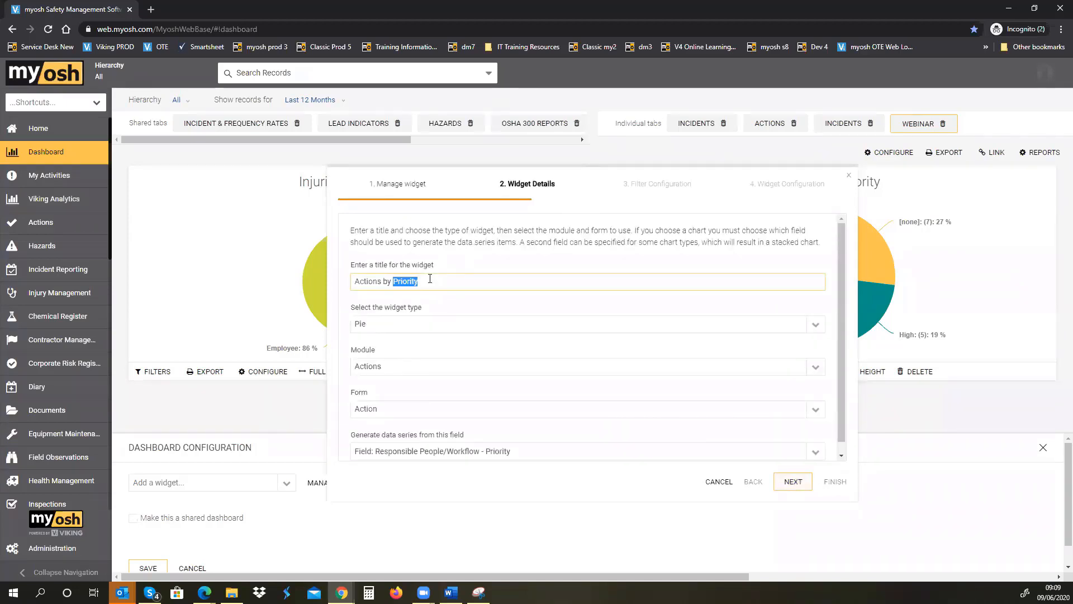
pyautogui.click(429, 280)
pyautogui.write('- Overdue')
pyautogui.click(794, 482)
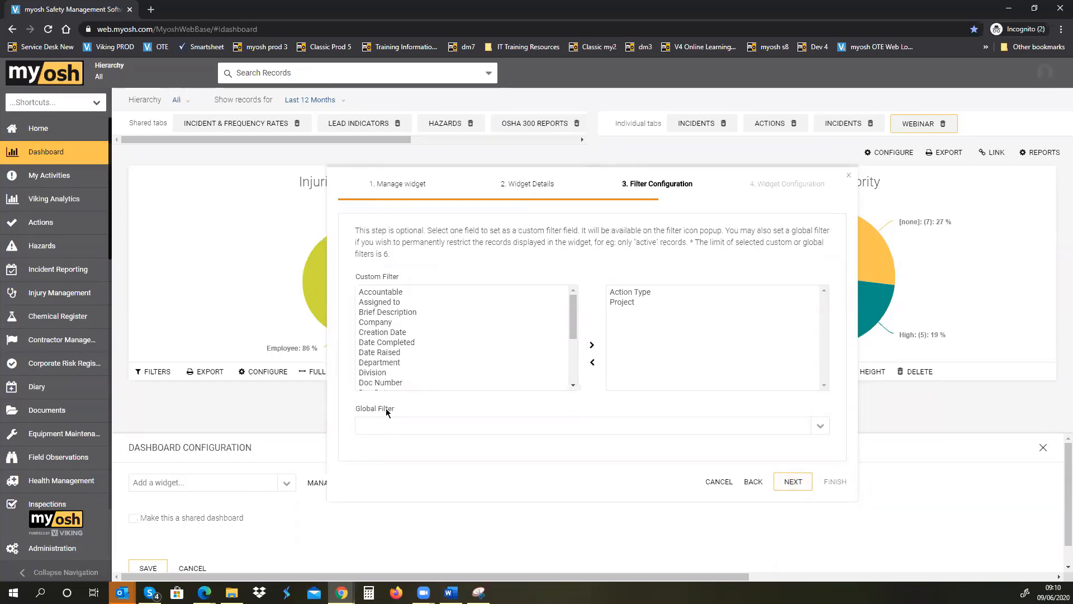
pyautogui.click(820, 426)
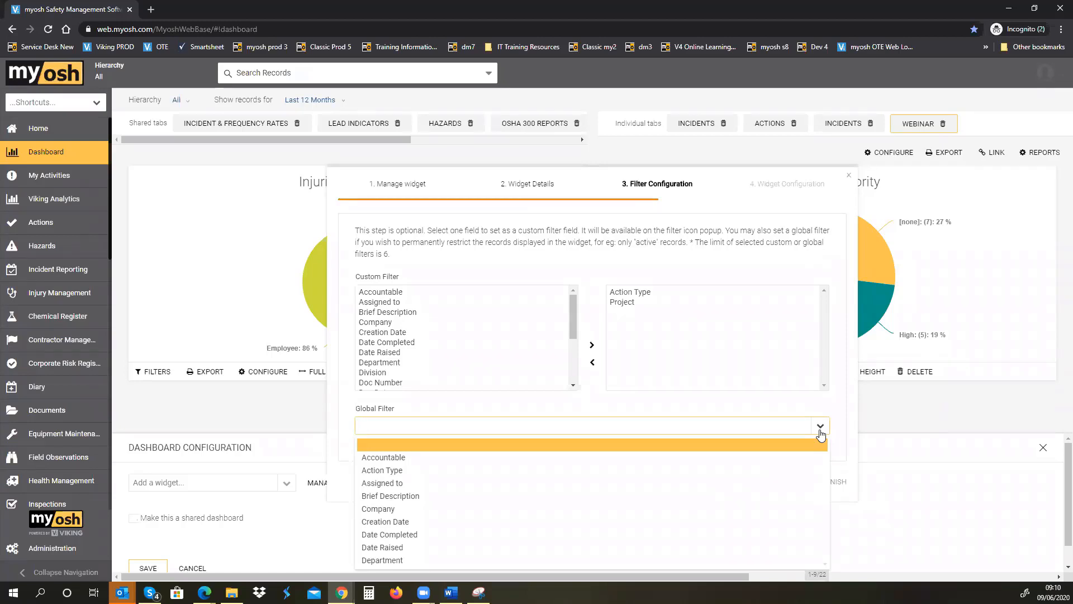
pyautogui.write('pr')
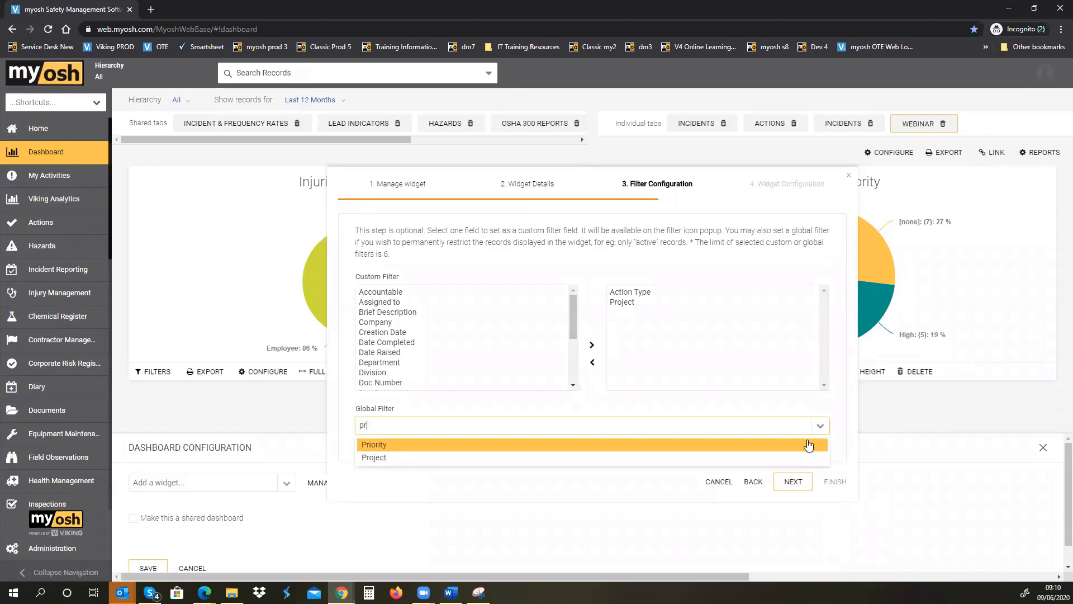
pyautogui.click(808, 445)
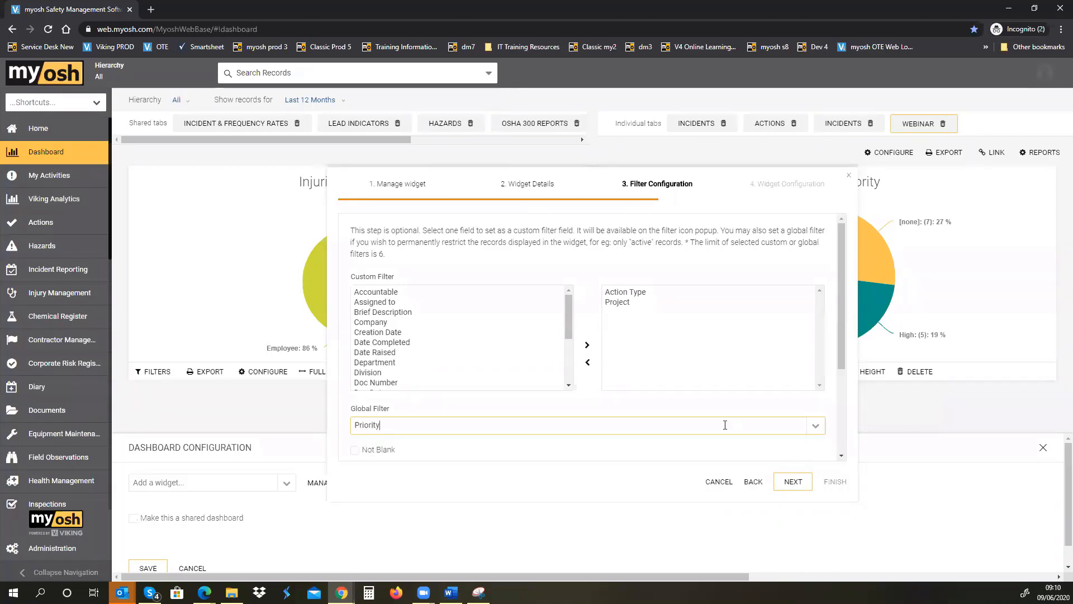
# Step: Set the widget's global filter to status with the value Overdue and finish editing the widget
pyautogui.hotkey('ctrl', 'a')
pyautogui.write('statu')
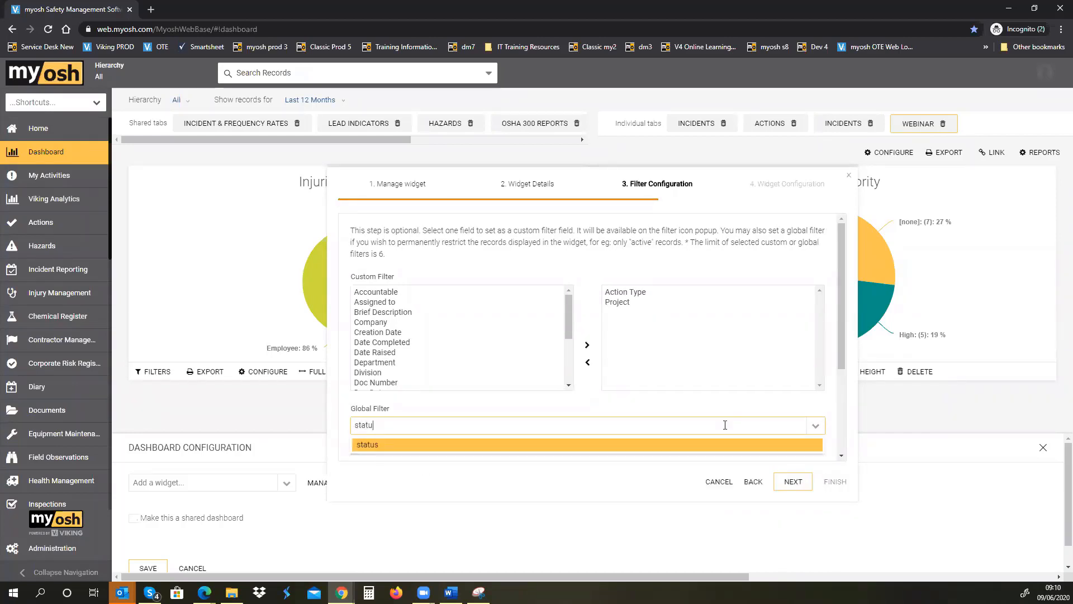
pyautogui.click(734, 445)
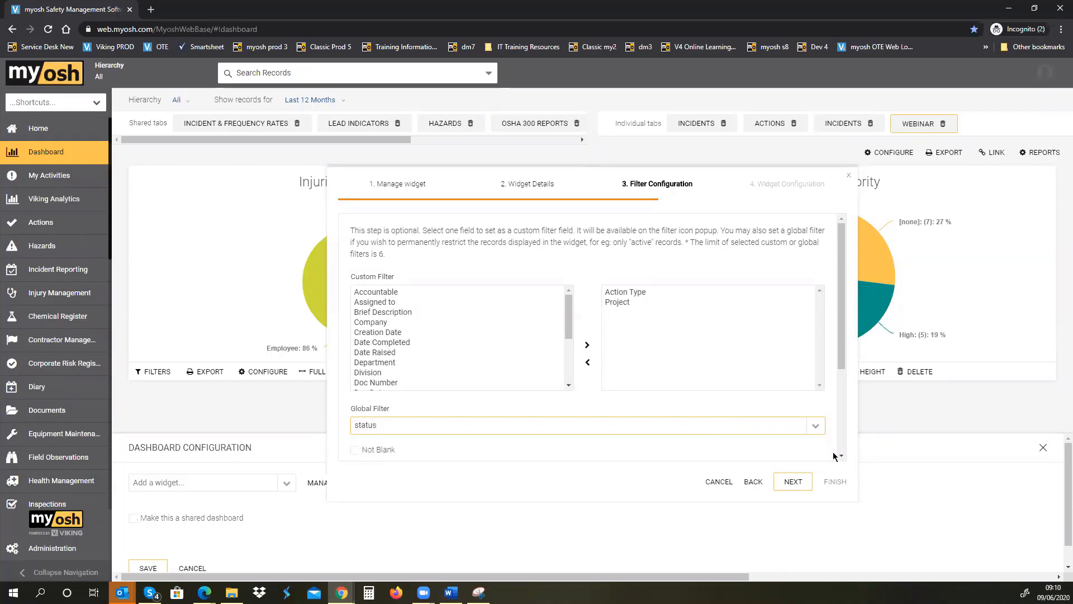
pyautogui.scroll(-3, 840, 456)
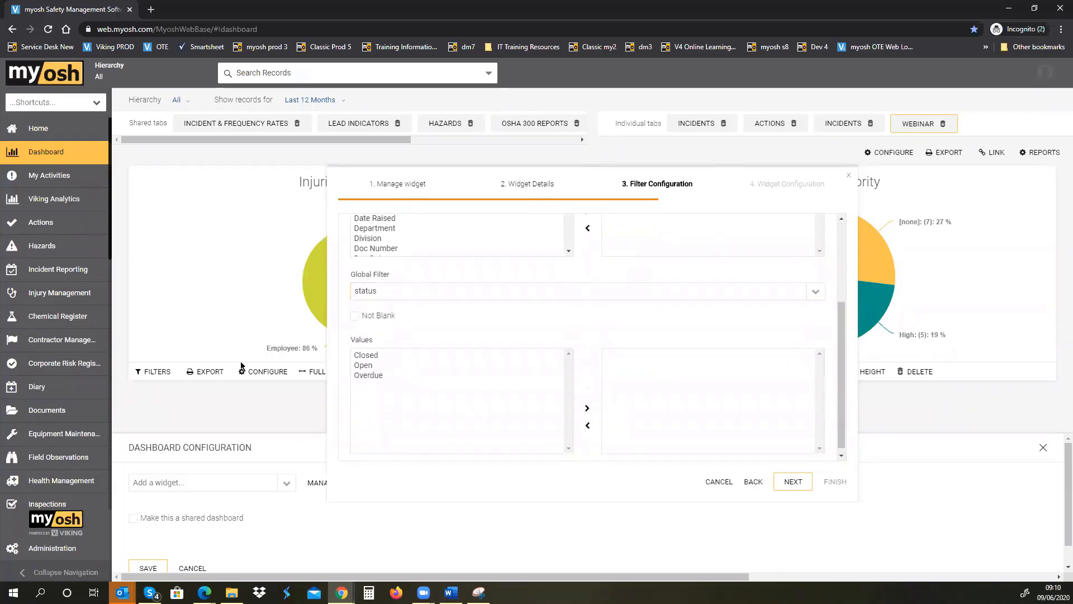
pyautogui.click(370, 378)
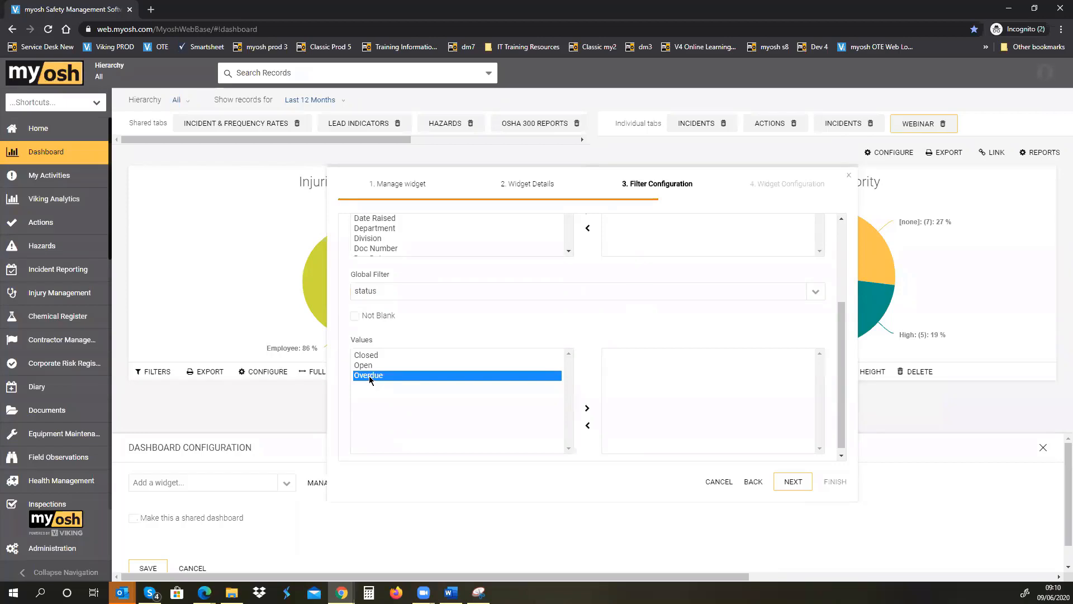
pyautogui.click(587, 408)
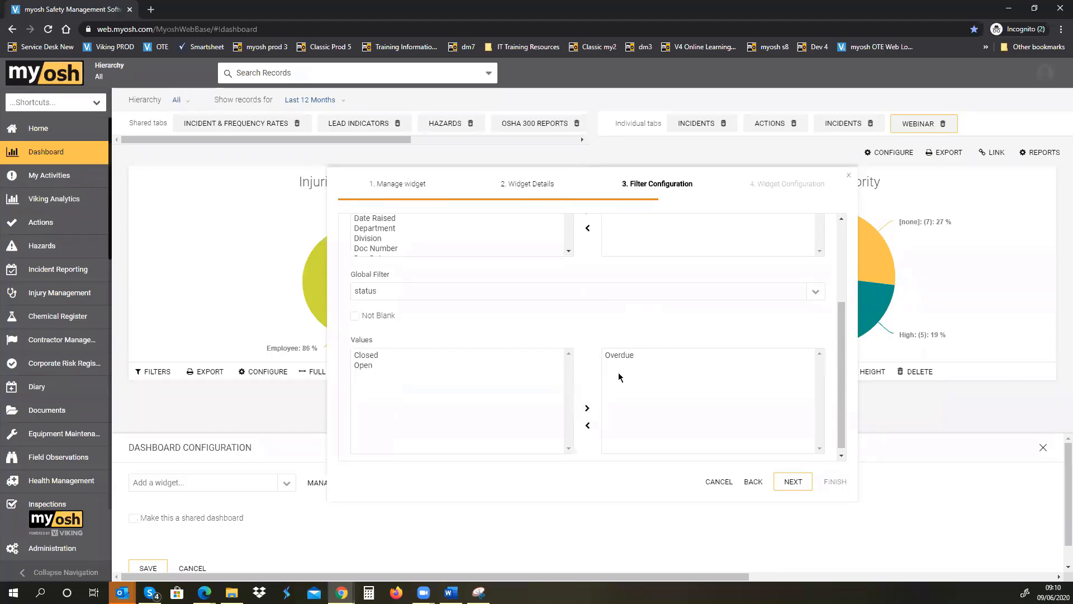
pyautogui.click(793, 482)
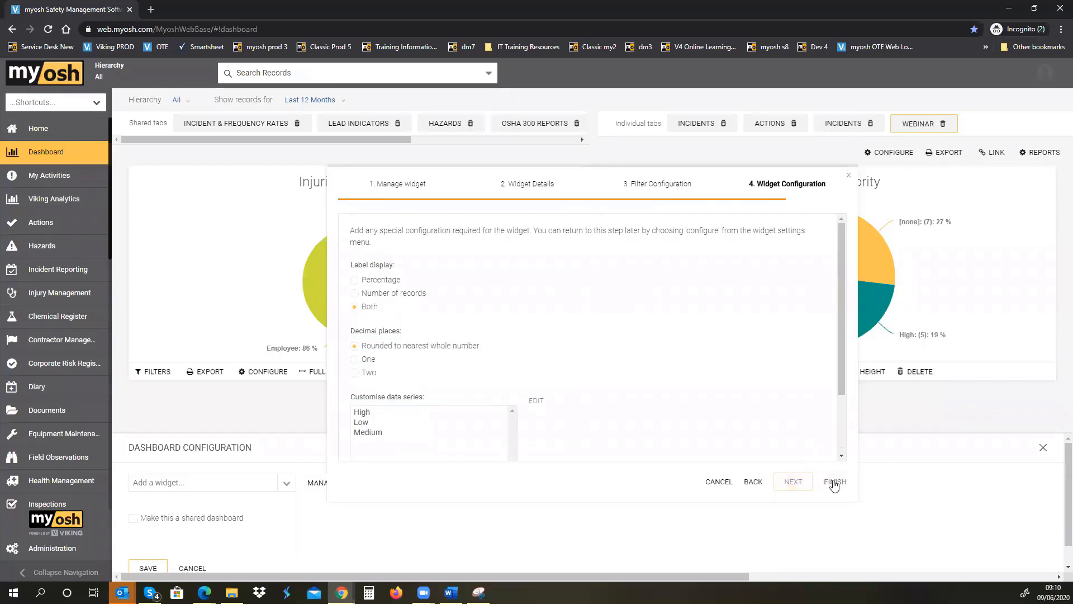
pyautogui.click(834, 483)
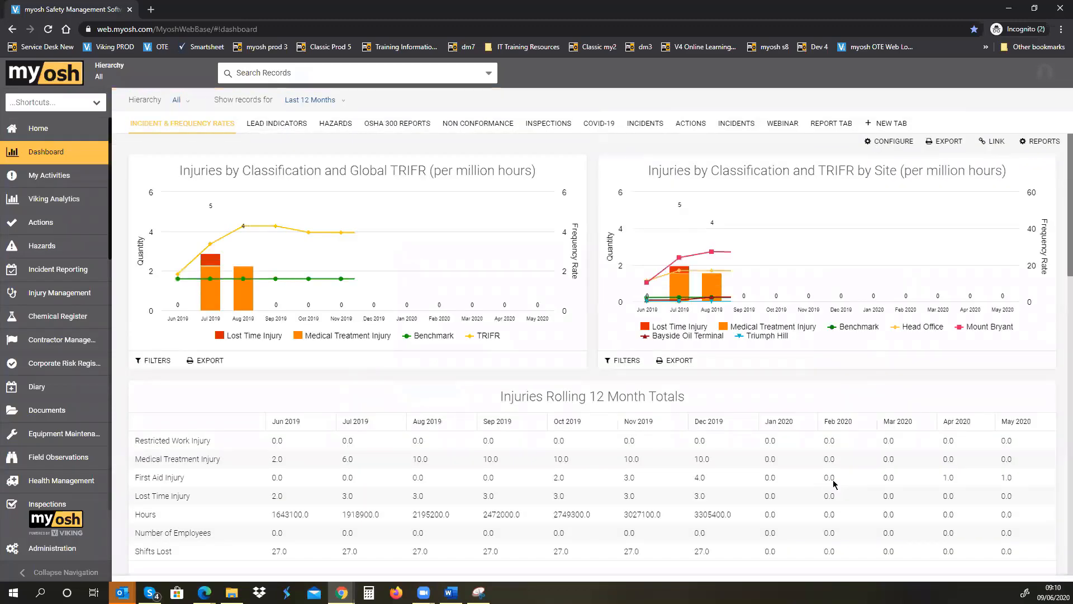
# Step: Open the Webinar dashboard's configuration and add the Actions by Priority - Overdue (PIE) widget to it
pyautogui.click(777, 142)
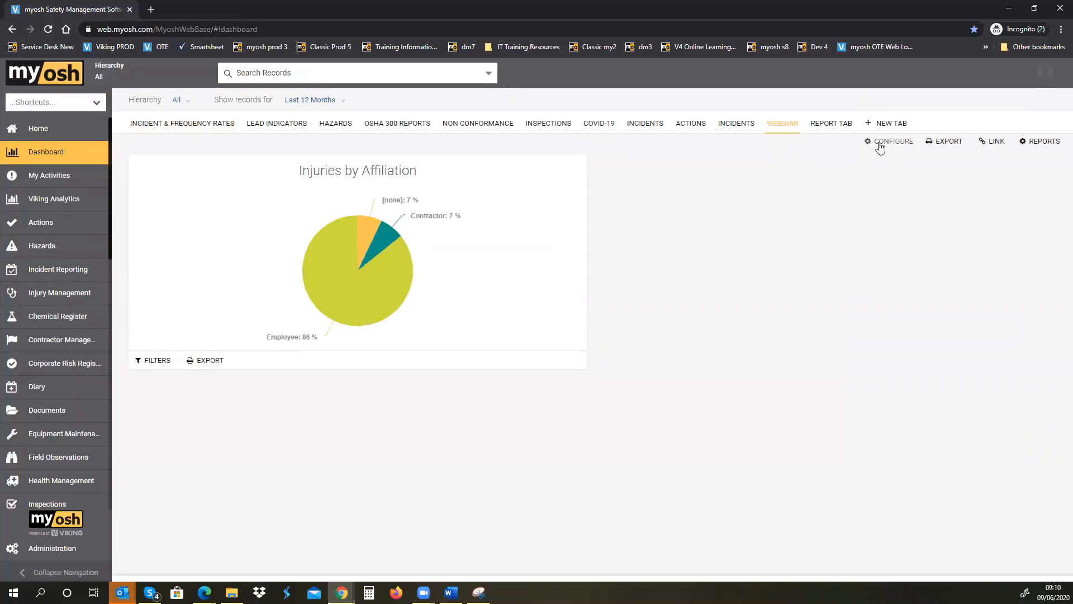
pyautogui.click(879, 144)
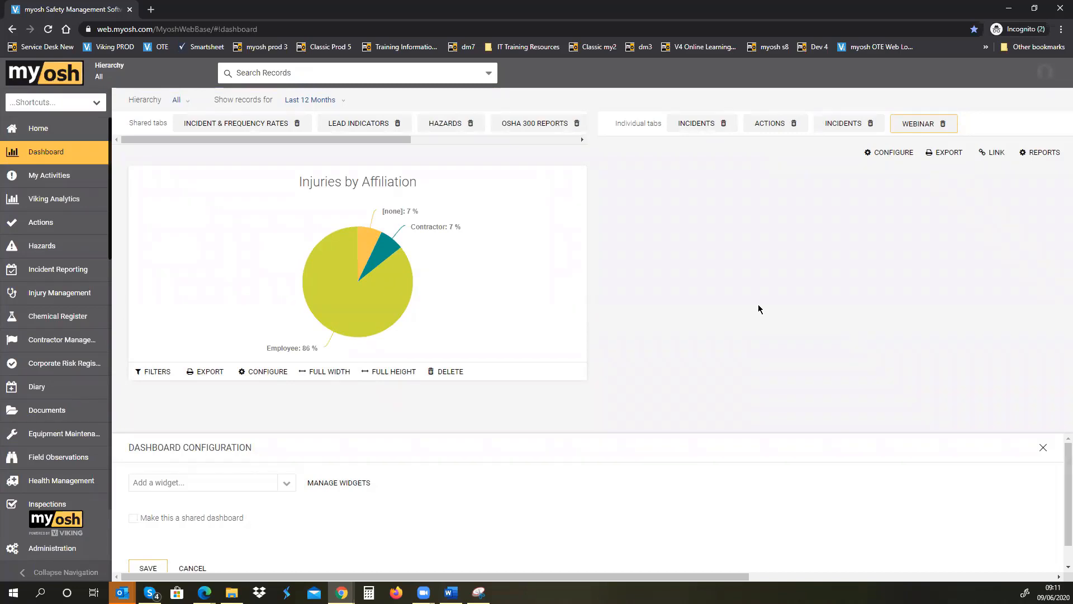
pyautogui.click(187, 479)
pyautogui.write('ac')
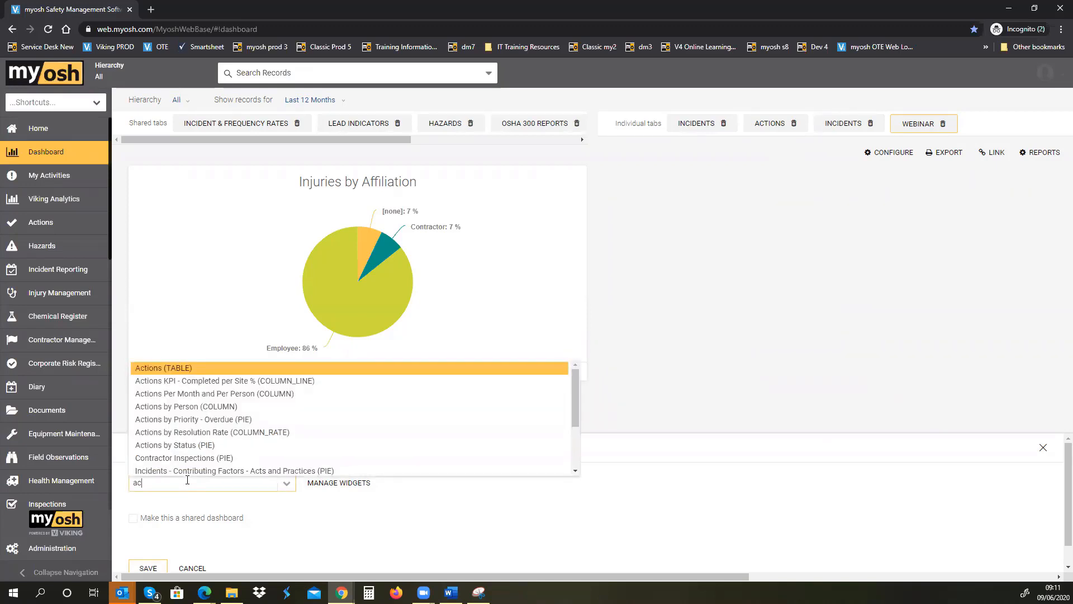
pyautogui.click(167, 419)
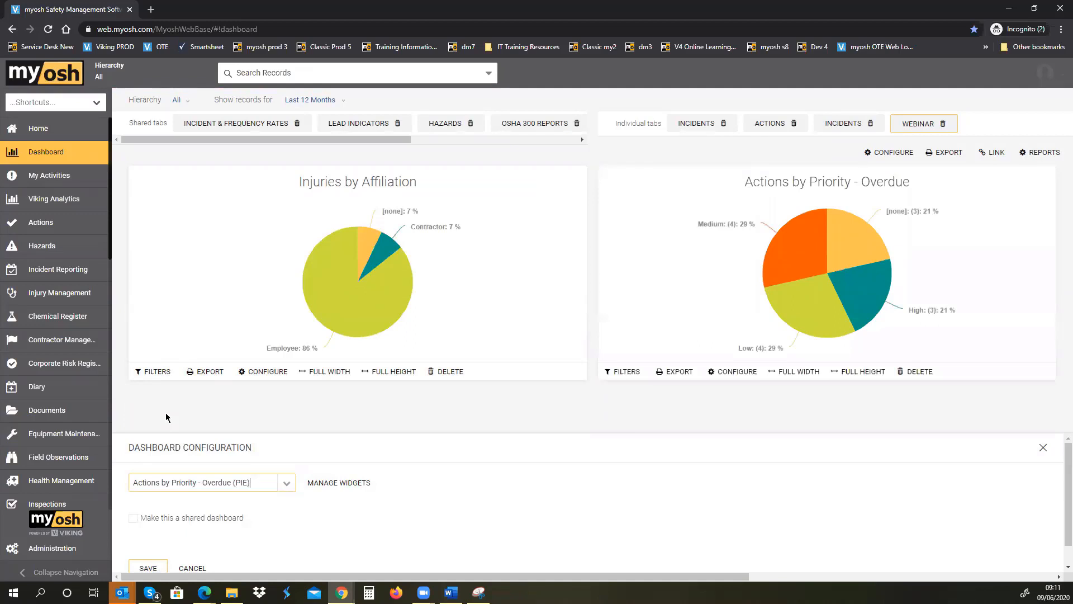
pyautogui.moveTo(872, 310)
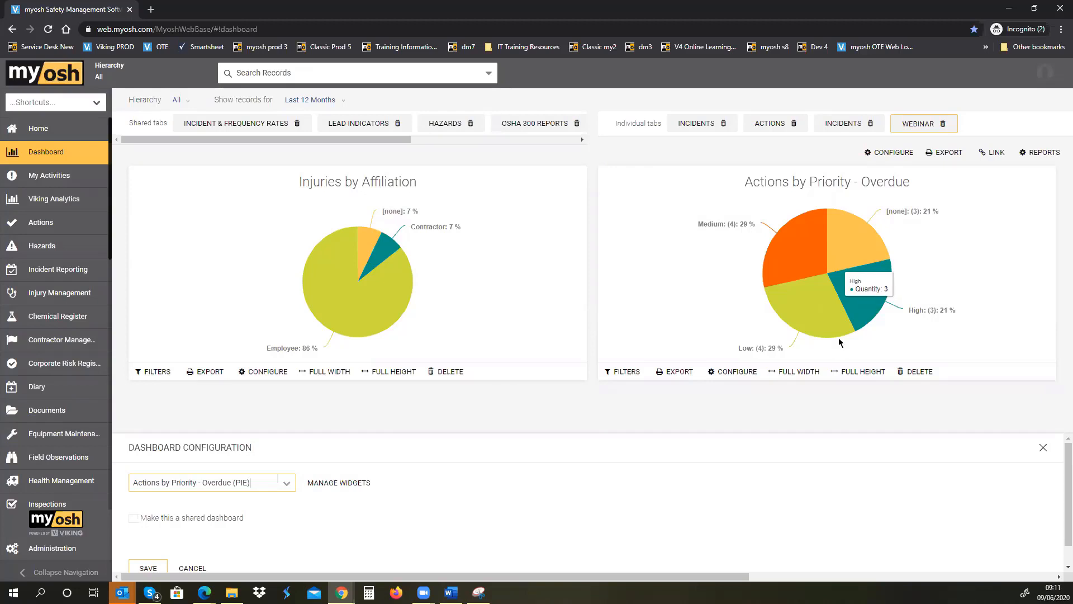
pyautogui.click(757, 376)
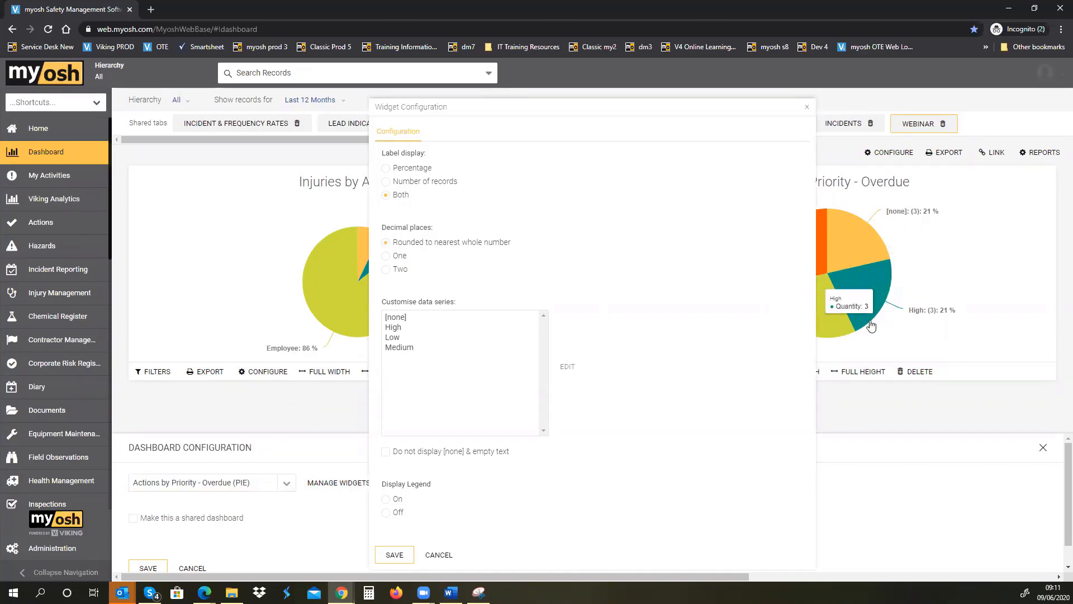
pyautogui.moveTo(844, 327)
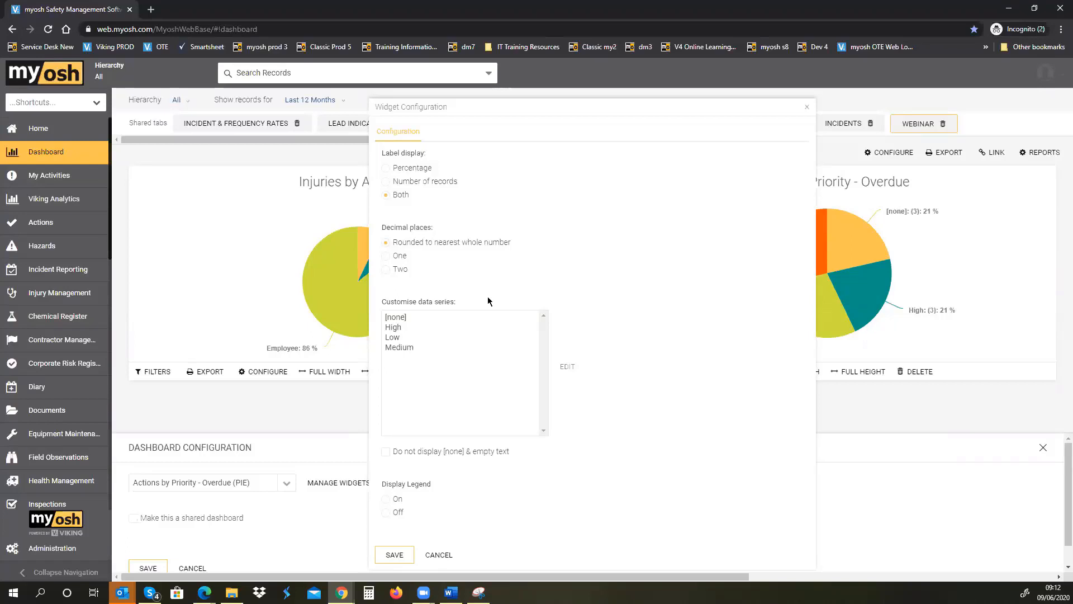
pyautogui.click(444, 557)
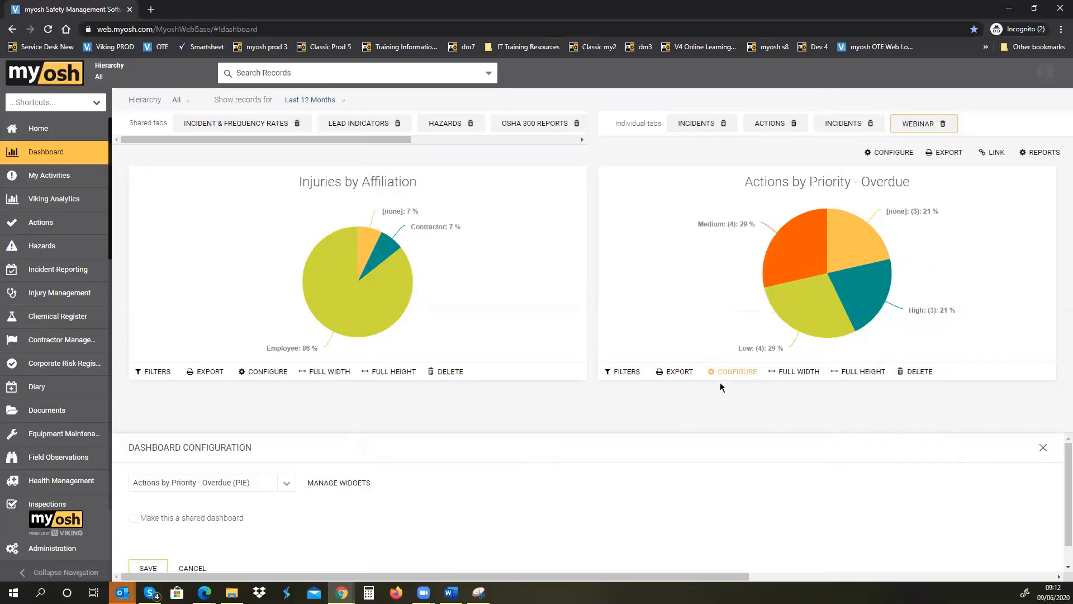
# Step: Give the High data series of the Actions by Priority - Overdue widget the custom red colour #d52e27 and save the widget configuration
pyautogui.click(727, 370)
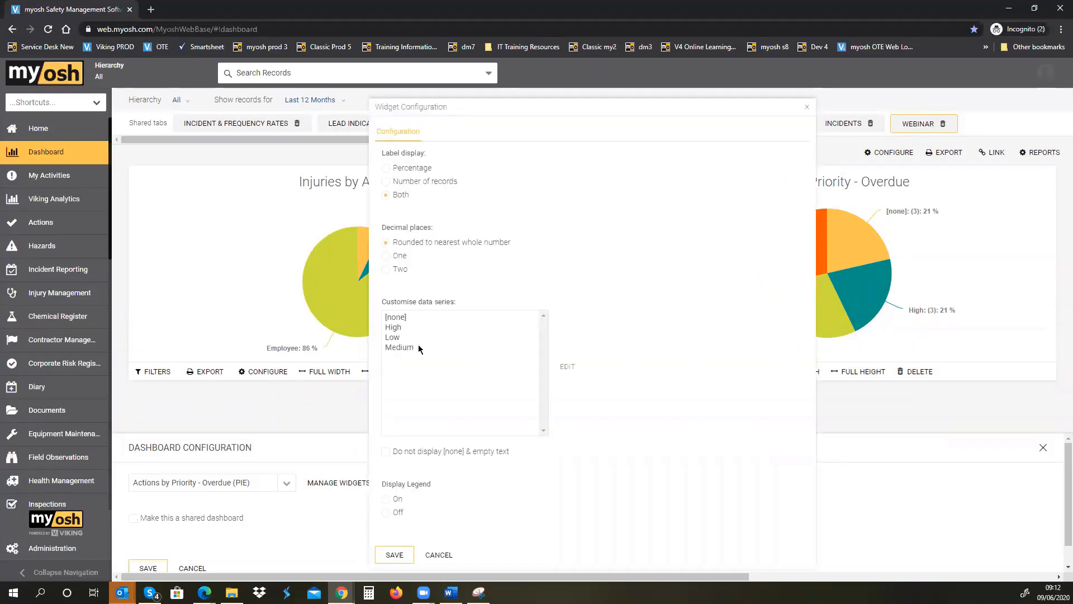
pyautogui.click(396, 328)
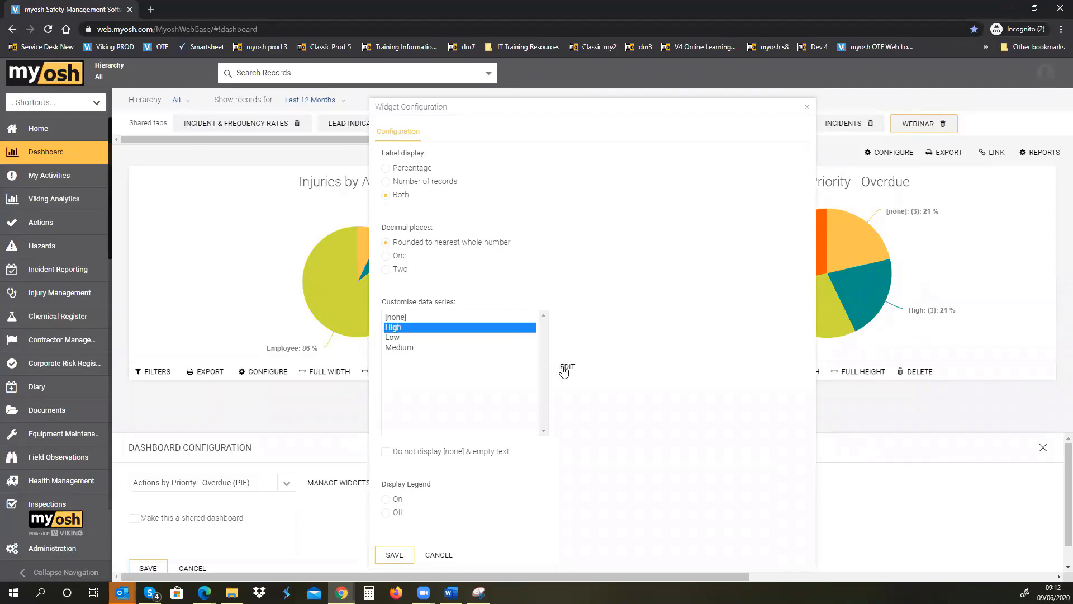
pyautogui.click(565, 367)
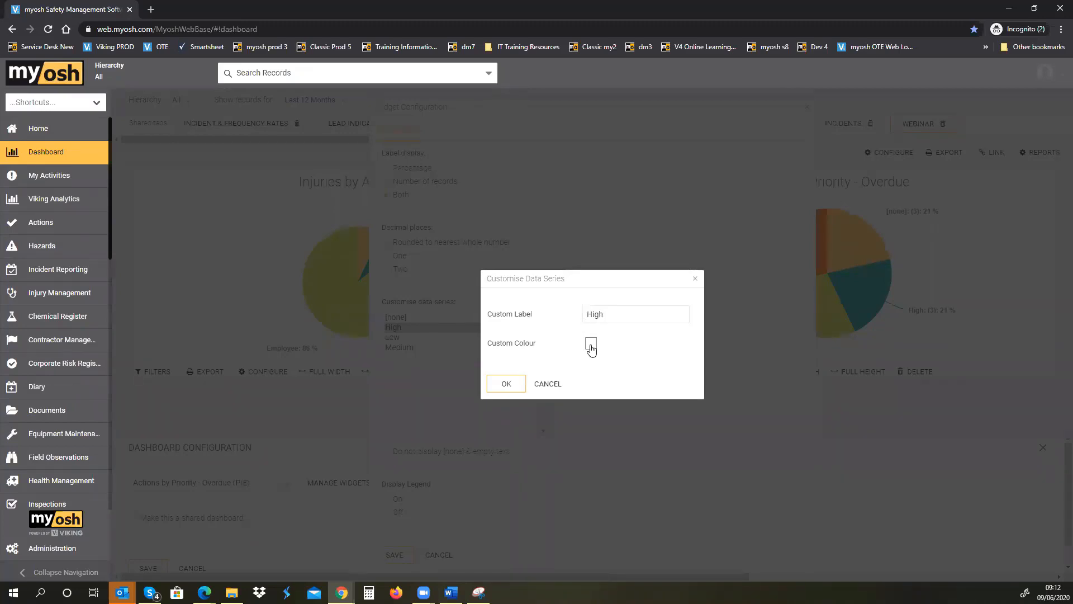
pyautogui.click(591, 346)
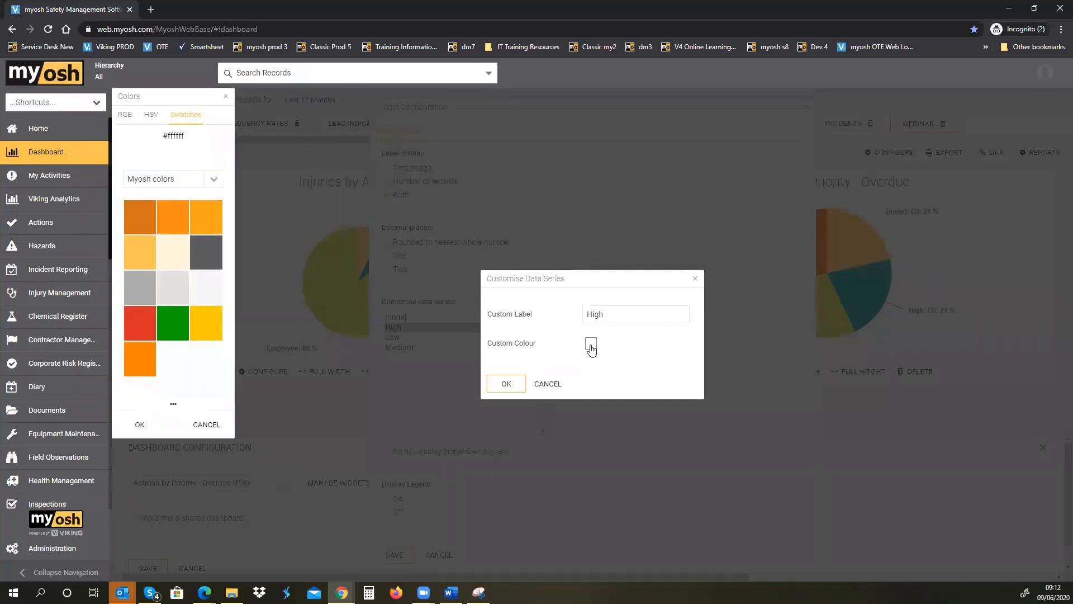
pyautogui.click(140, 318)
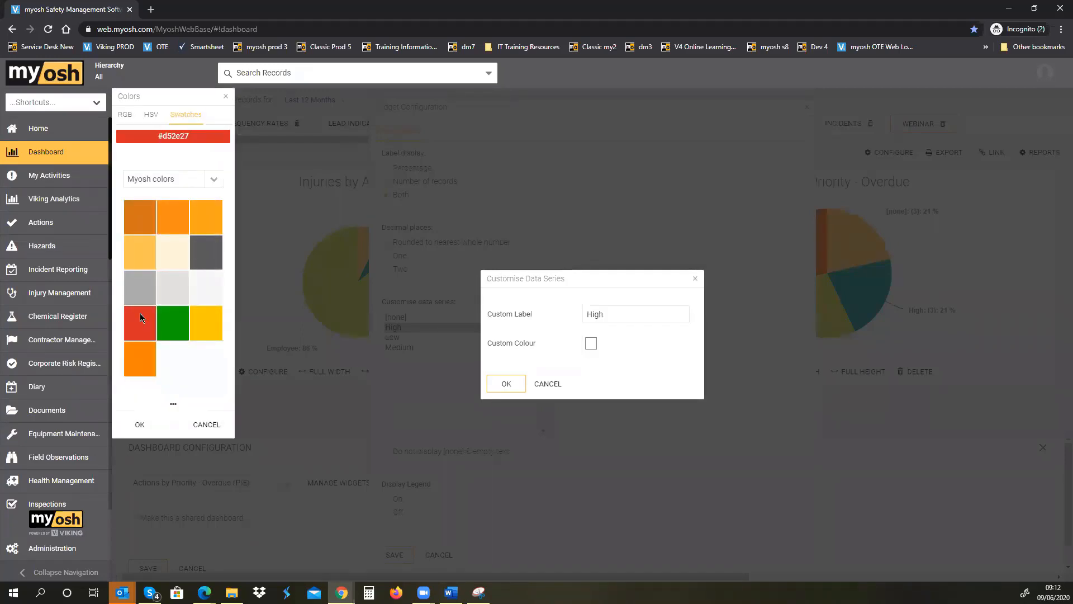
pyautogui.click(137, 426)
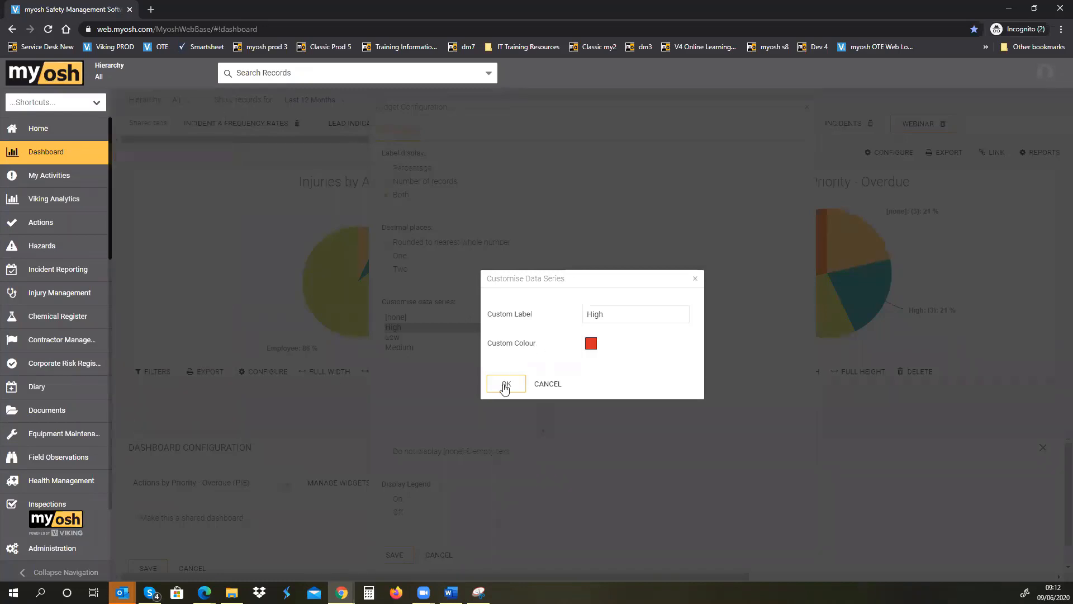
pyautogui.click(505, 384)
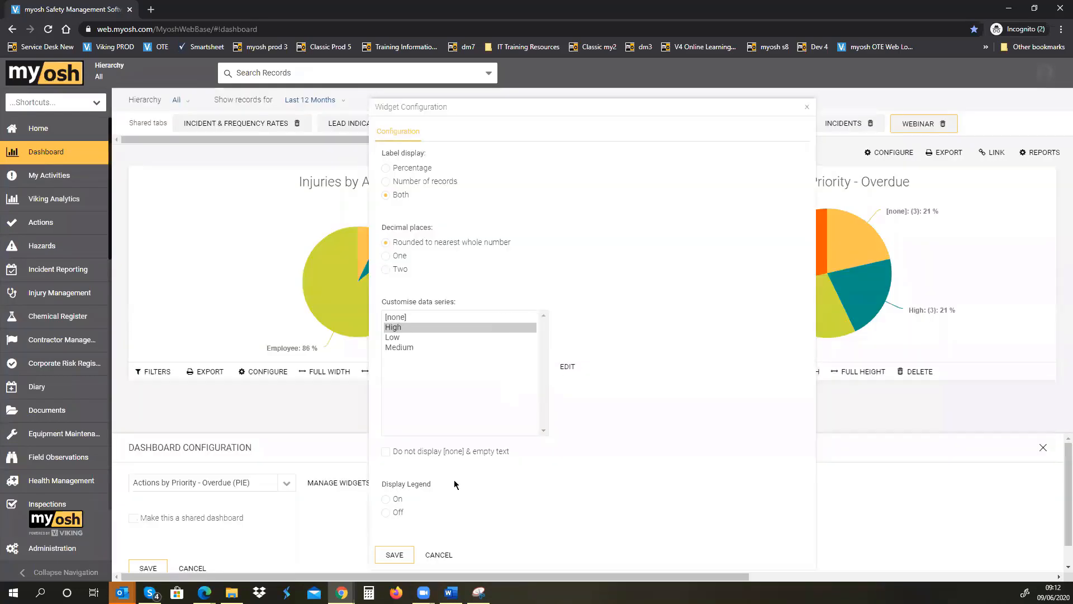
pyautogui.click(394, 556)
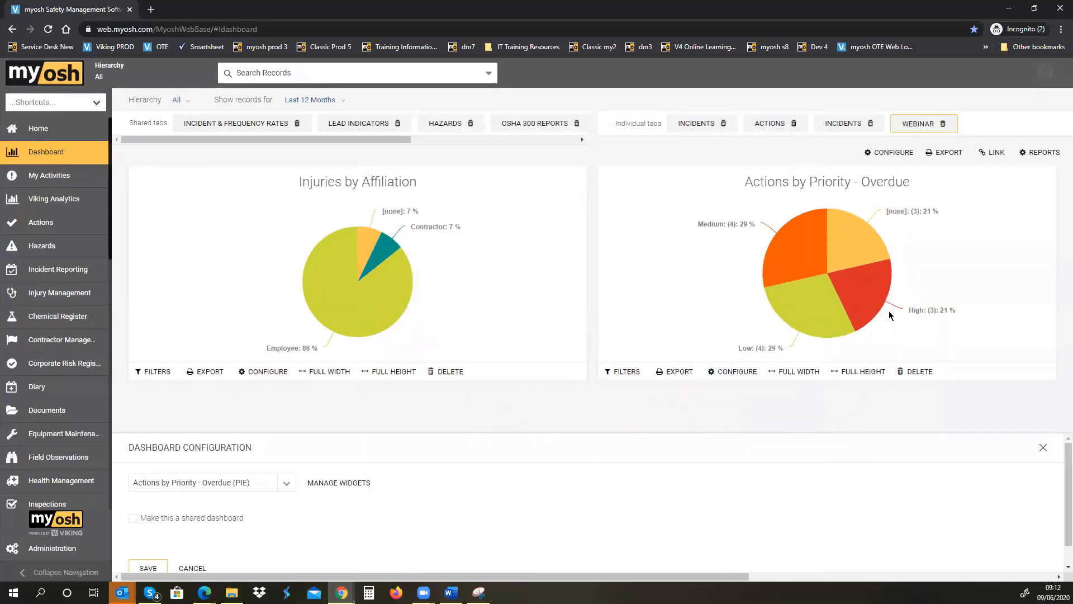
pyautogui.moveTo(859, 281)
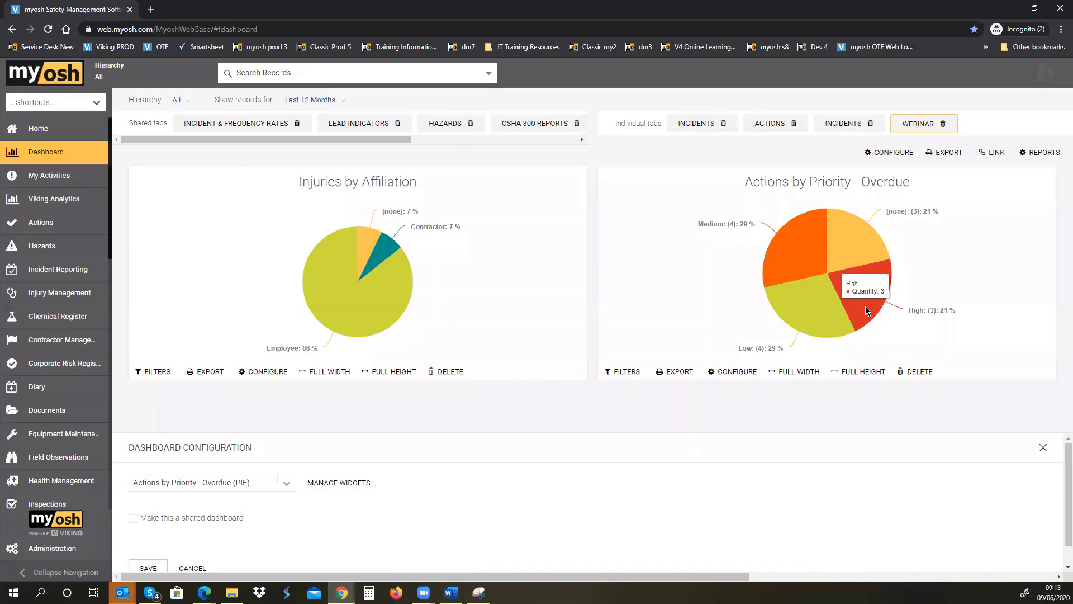
# Step: Save the Webinar dashboard, reopen its configuration and start creating a new widget titled Hazards by Type
pyautogui.click(146, 567)
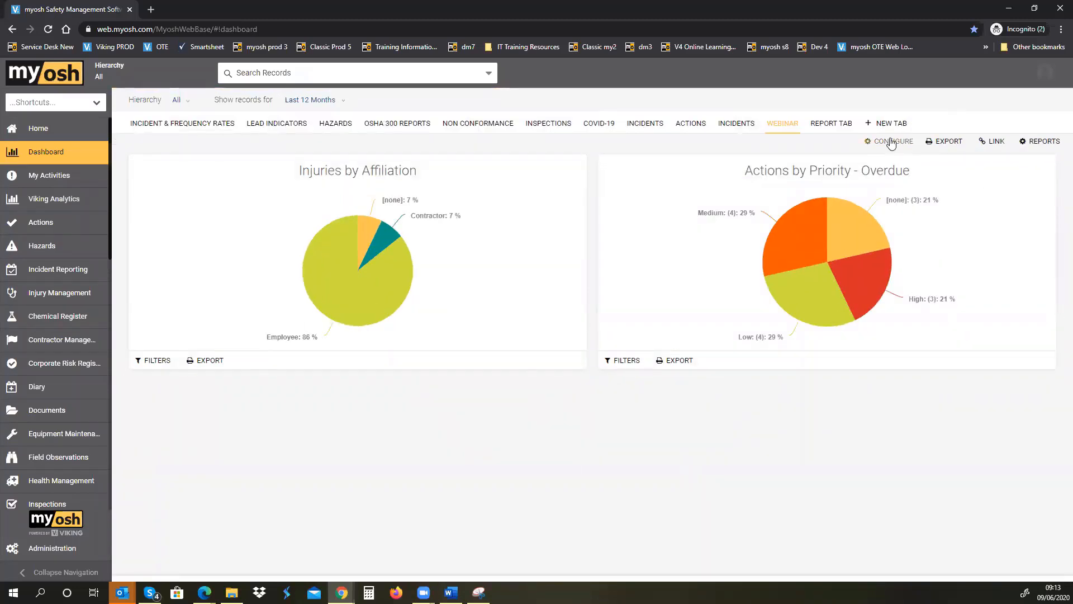
pyautogui.click(892, 141)
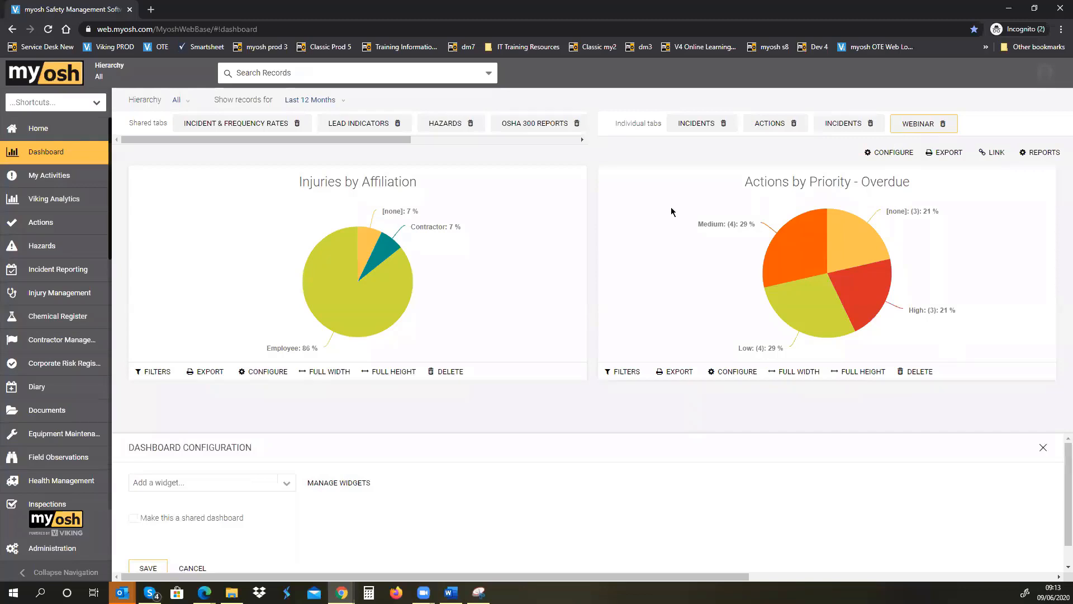
pyautogui.click(319, 484)
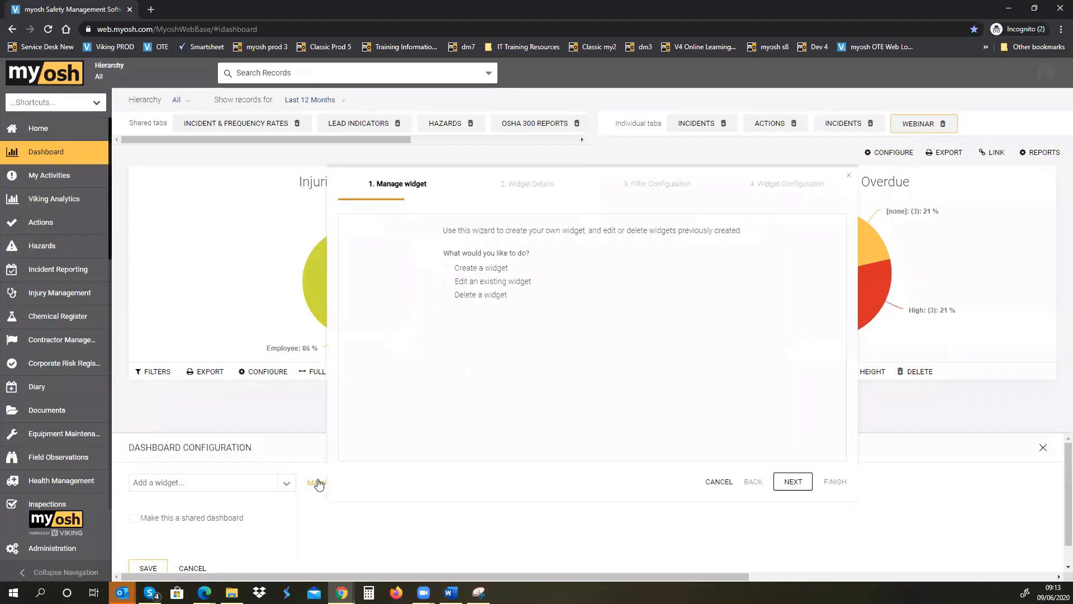
pyautogui.click(447, 268)
pyautogui.click(792, 488)
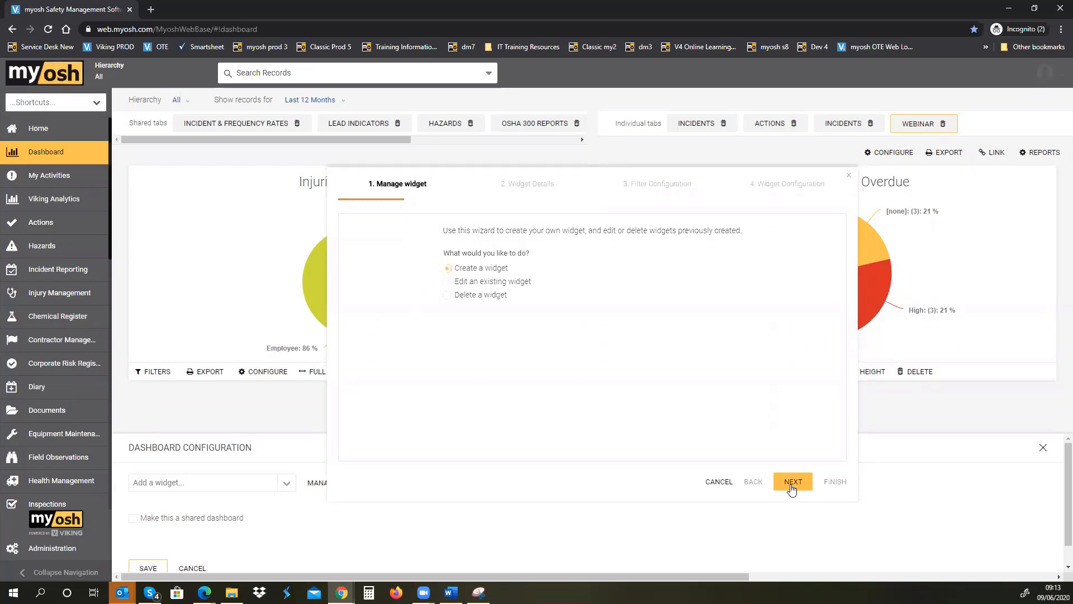
pyautogui.click(461, 274)
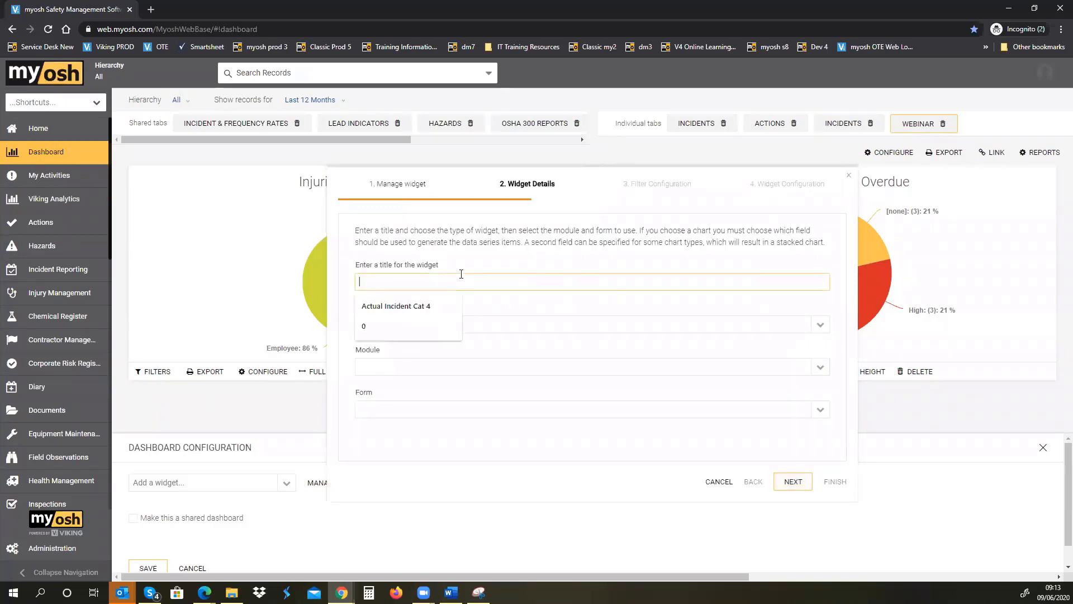
pyautogui.write('Hazards by Type')
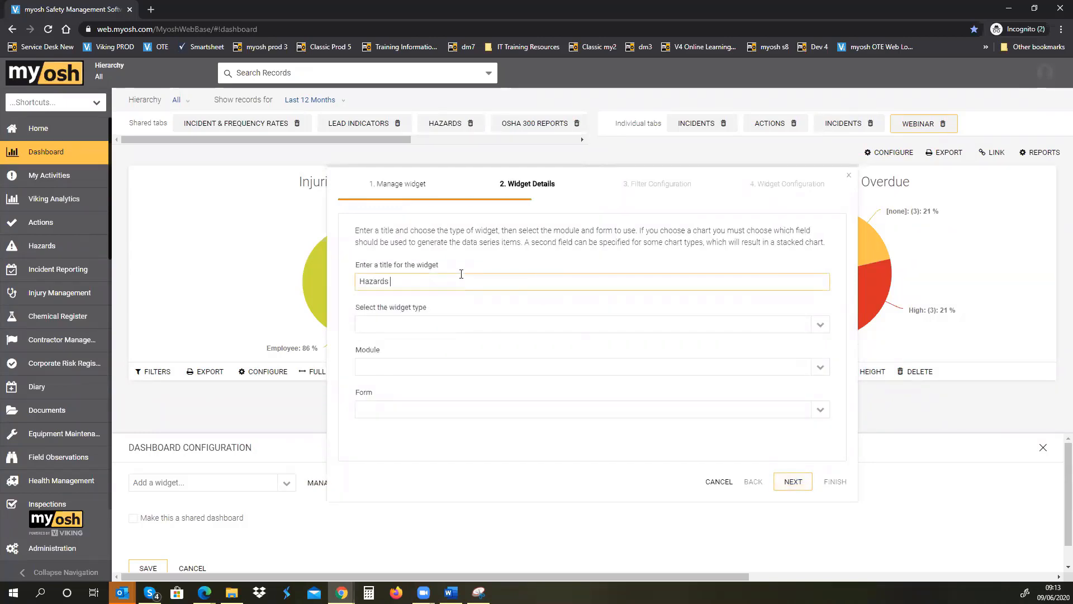
# Step: Set the widget type of the Hazards by Type widget to Bar
pyautogui.click(700, 331)
pyautogui.write('Haz')
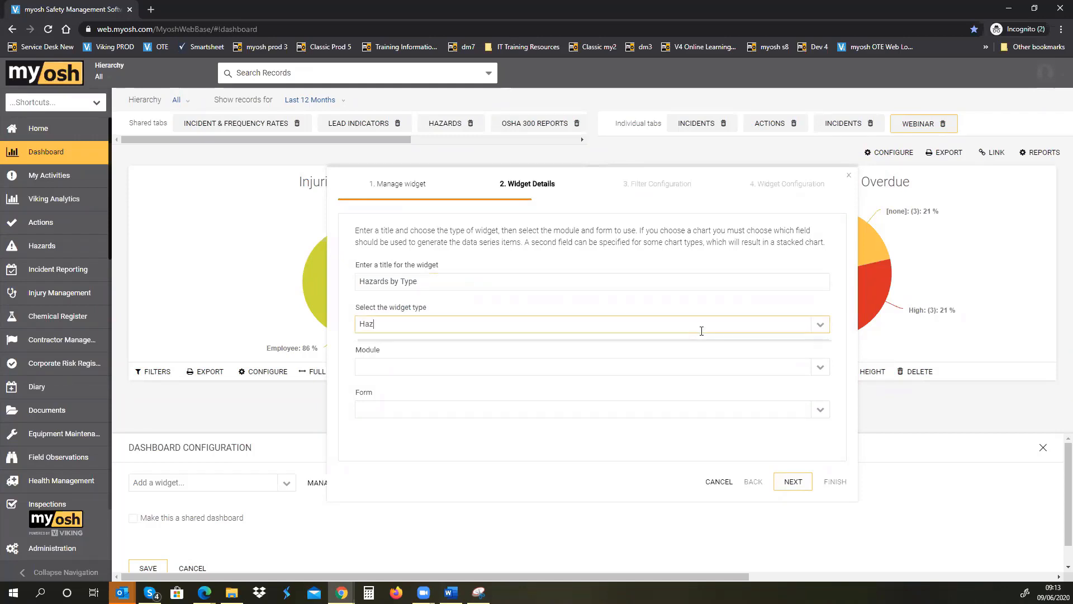
pyautogui.write('ard')
pyautogui.press('BackSpace')
pyautogui.press('BackSpace')
pyautogui.press('BackSpace')
pyautogui.press('BackSpace')
pyautogui.press('BackSpace')
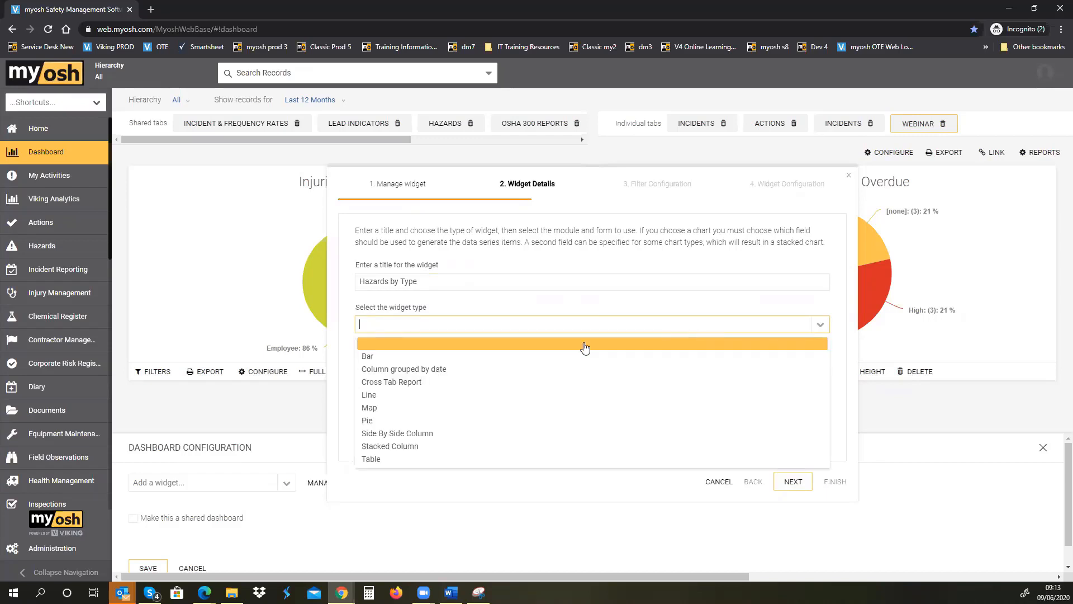
pyautogui.click(413, 356)
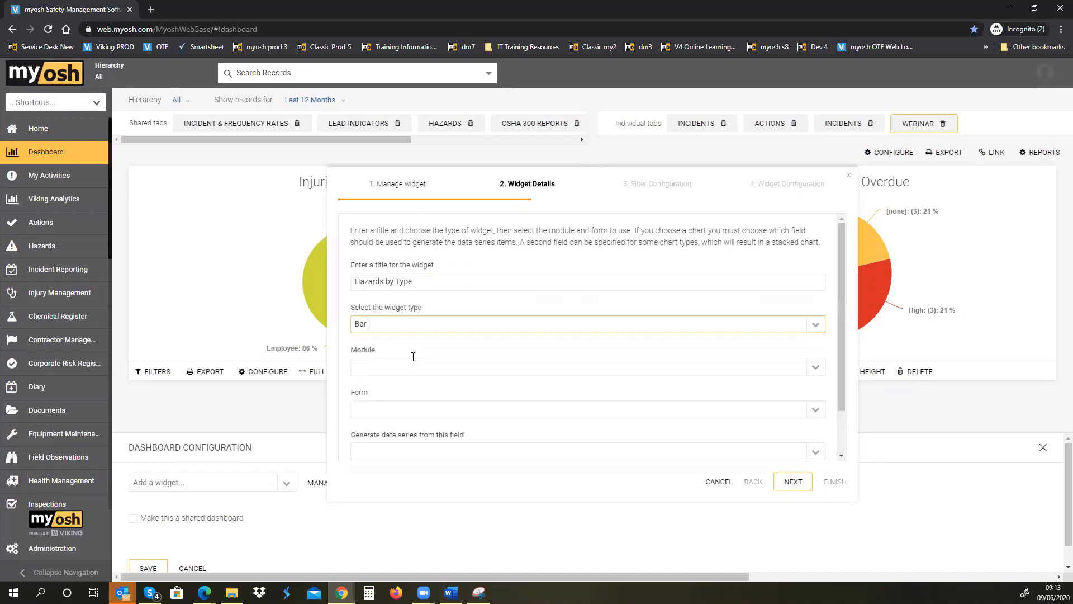
# Step: Set both the module and the form of the new widget to Hazards
pyautogui.click(398, 366)
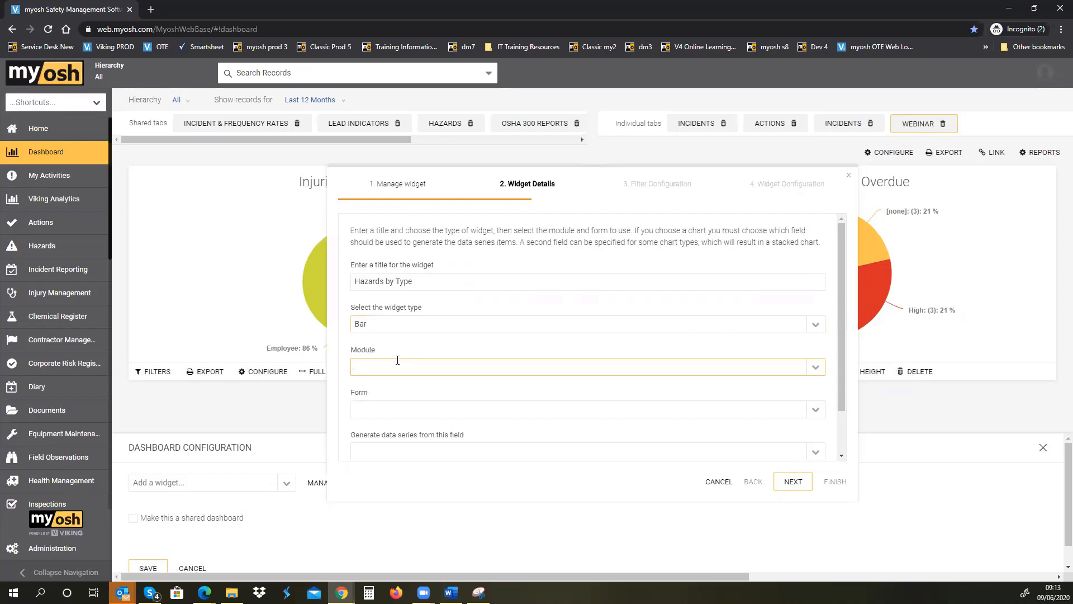
pyautogui.write('Haza')
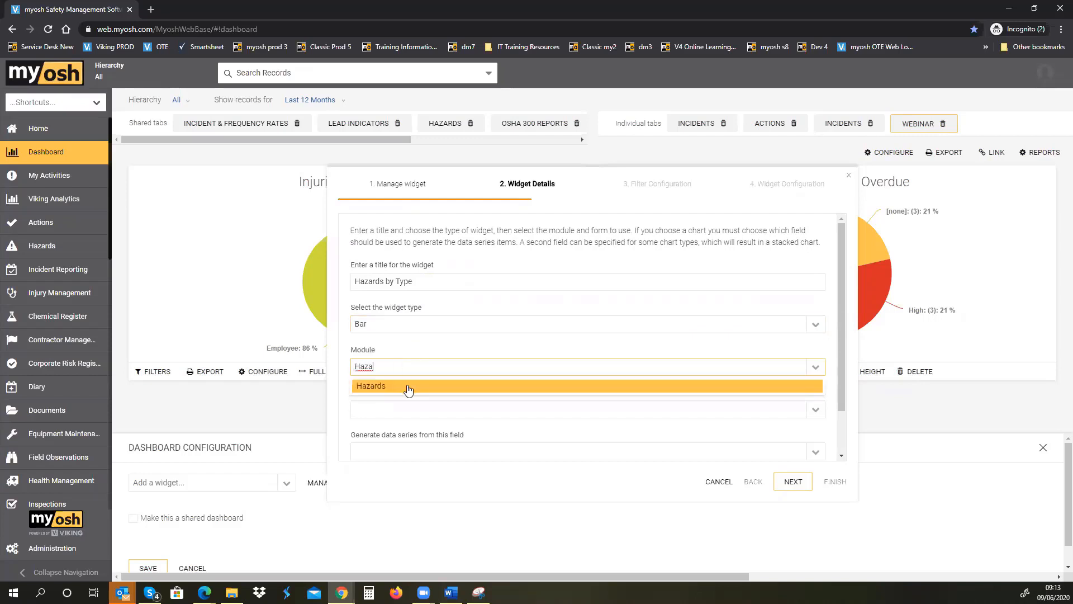
pyautogui.click(408, 387)
pyautogui.click(814, 411)
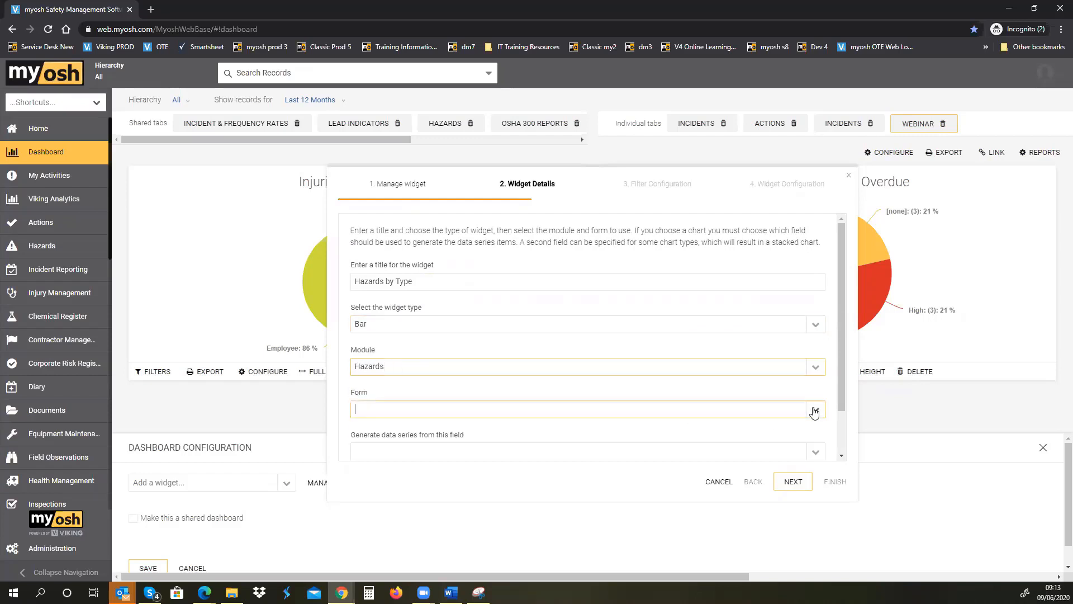
pyautogui.click(758, 441)
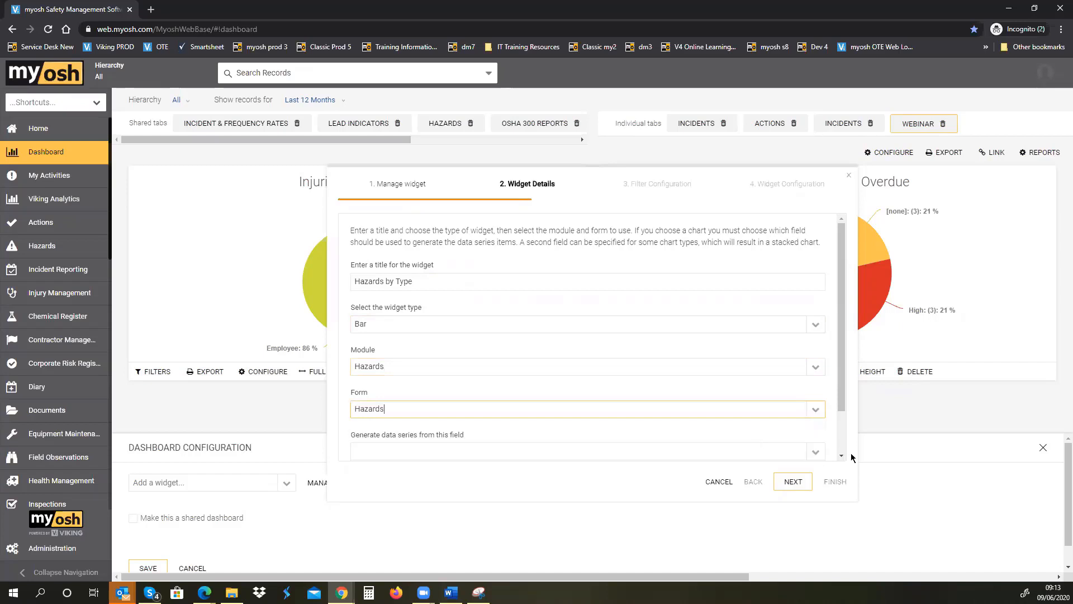
# Step: Generate the widget's data series from the field Hazard Classification - Type, without a second stacking field
pyautogui.scroll(-1, 842, 456)
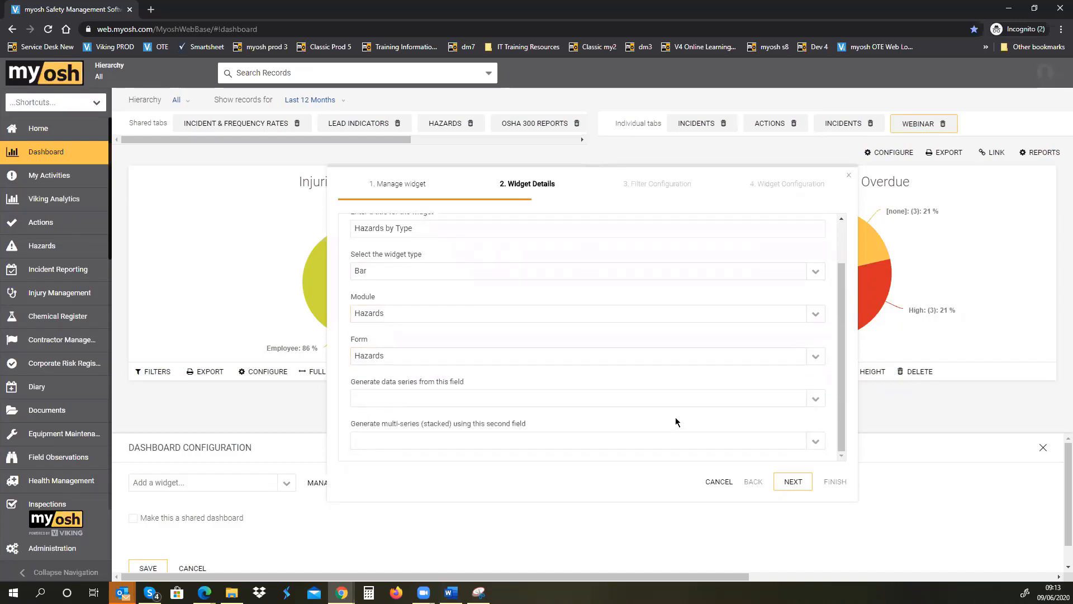
pyautogui.click(639, 397)
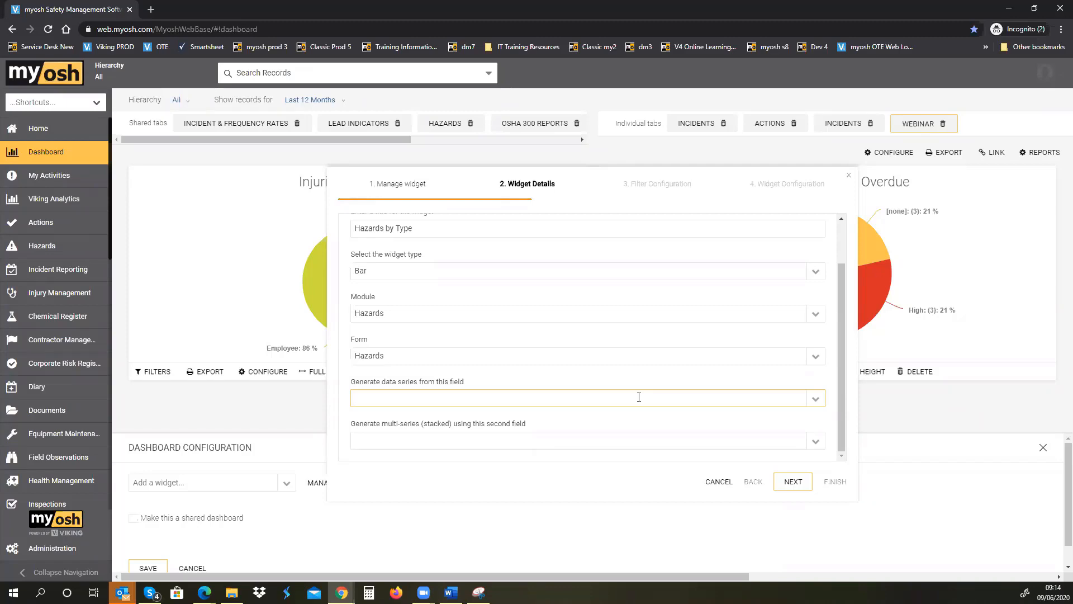
pyautogui.write('ty')
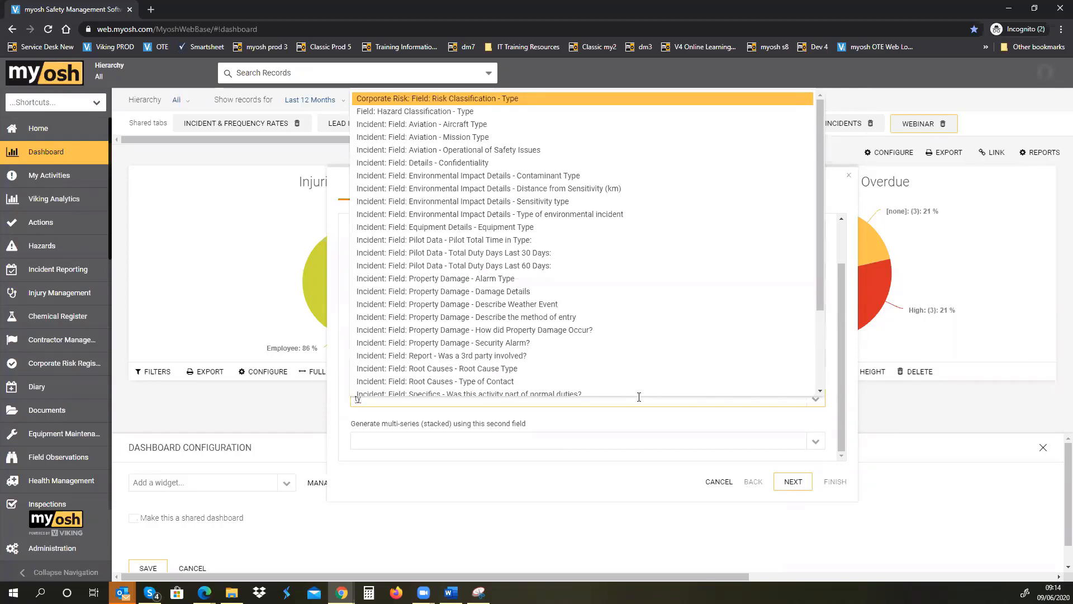
pyautogui.write('p')
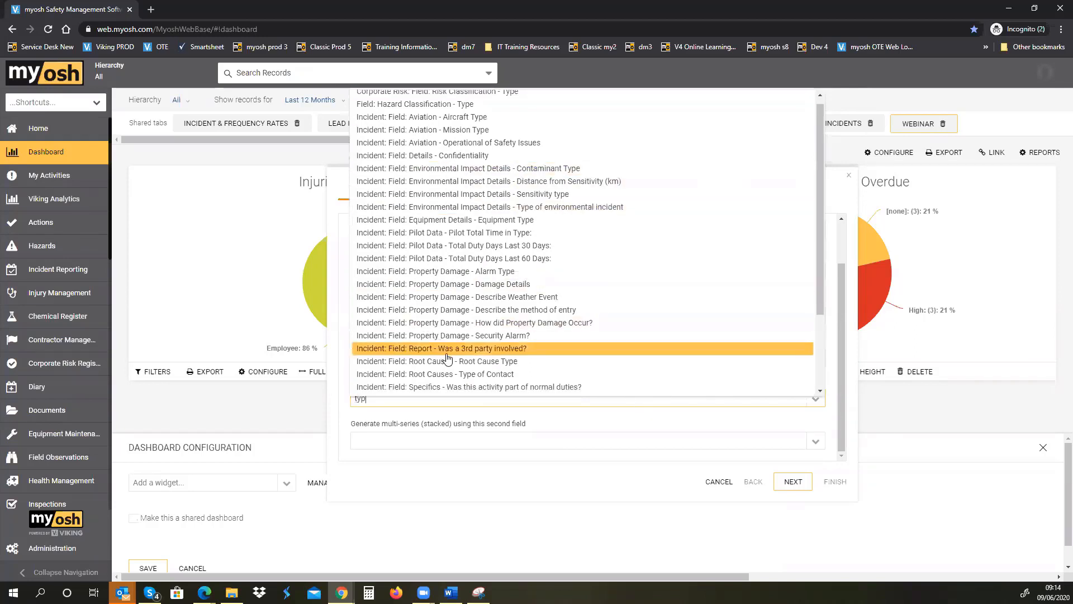
pyautogui.write('e')
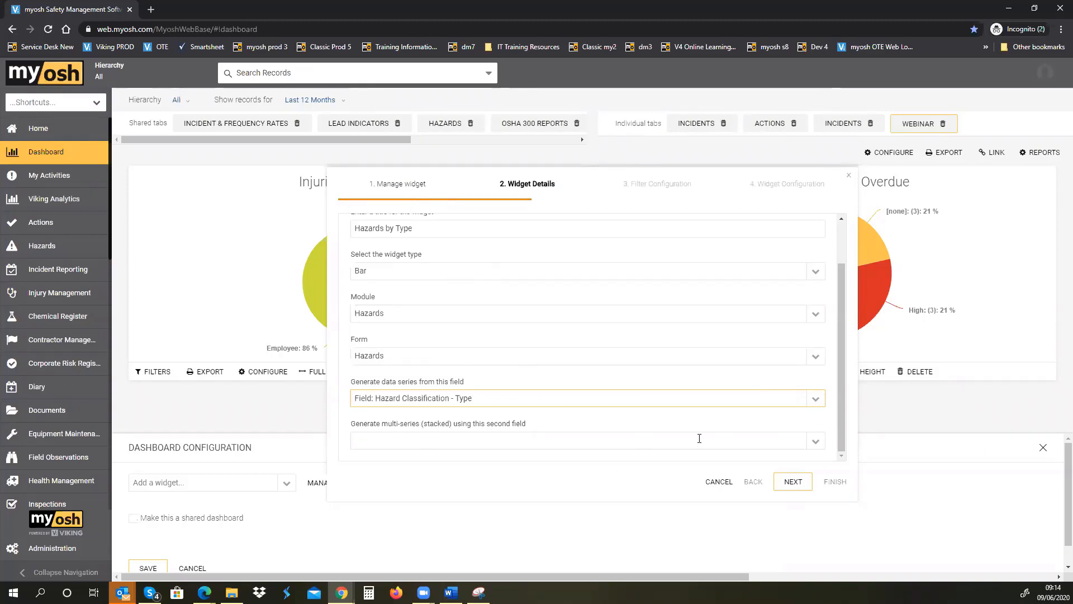
# Step: Finish the Hazards by Type widget without filters, showing all data series, and add it to the Webinar dashboard
pyautogui.click(795, 485)
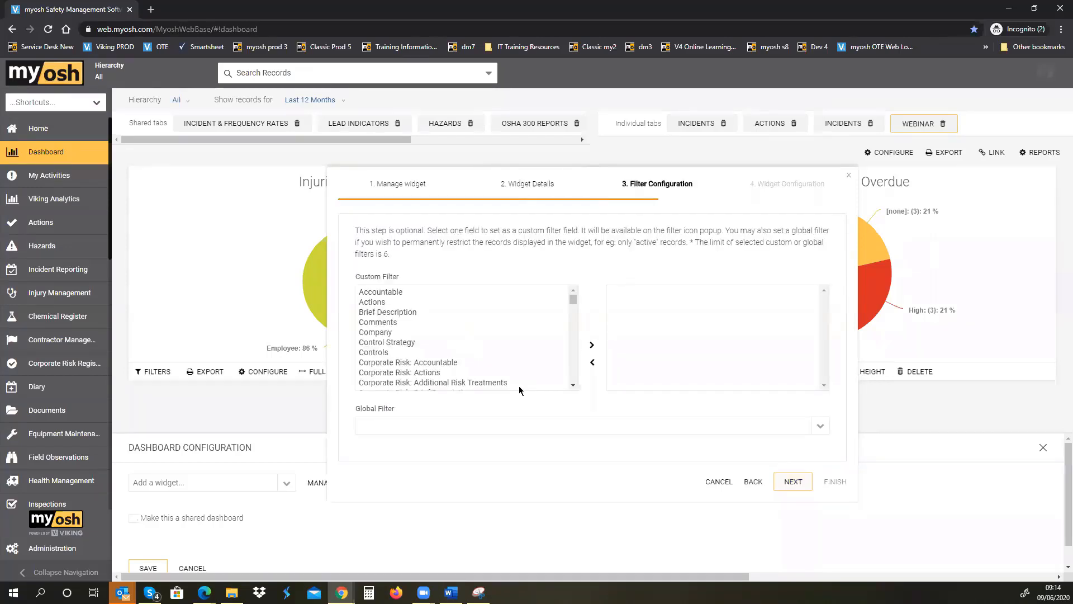
pyautogui.click(793, 484)
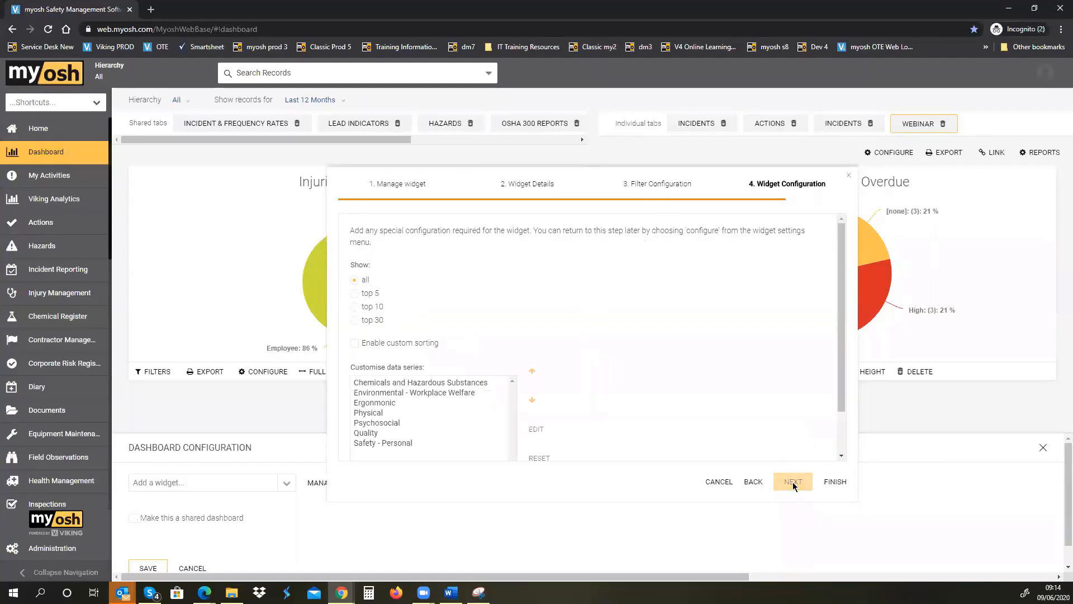
pyautogui.click(830, 484)
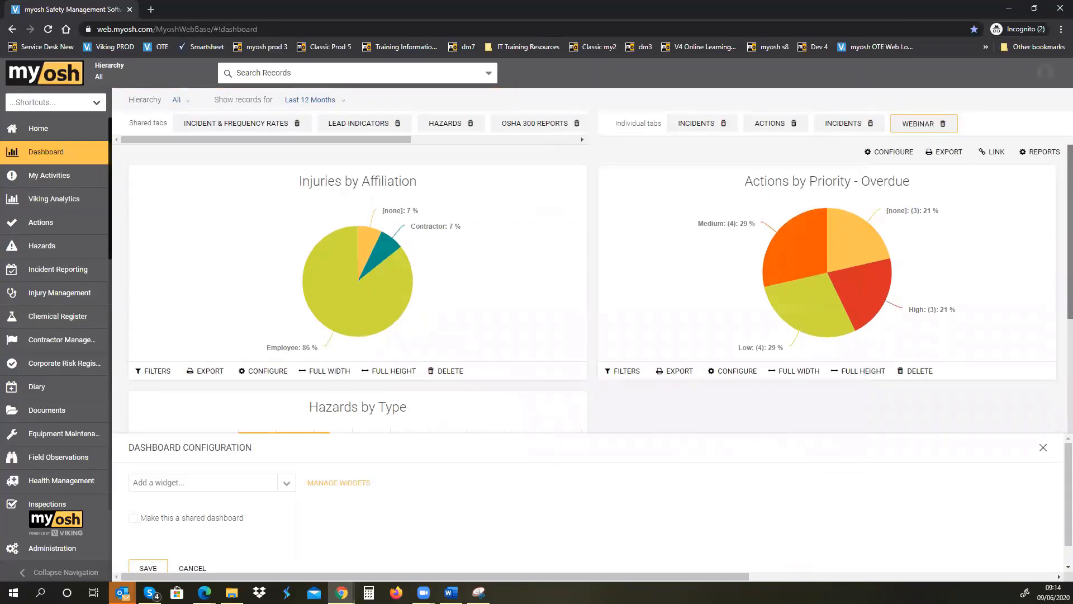
pyautogui.scroll(-1, 1056, 335)
pyautogui.scroll(-2, 1056, 365)
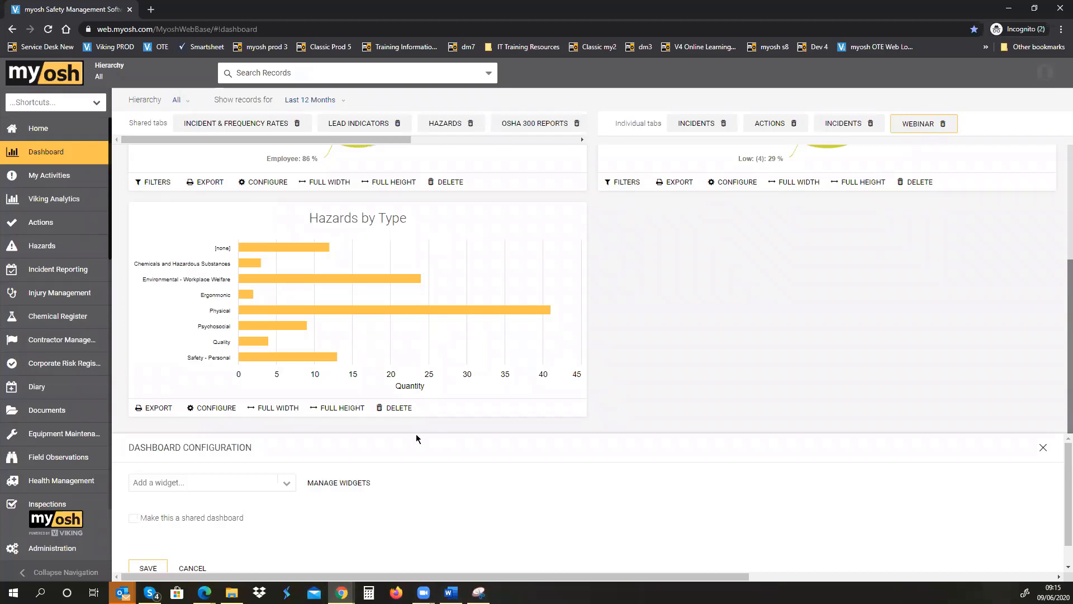
# Step: Save the Webinar dashboard configuration with the Hazards by Type widget, leaving the widget wizard without changes
pyautogui.click(354, 484)
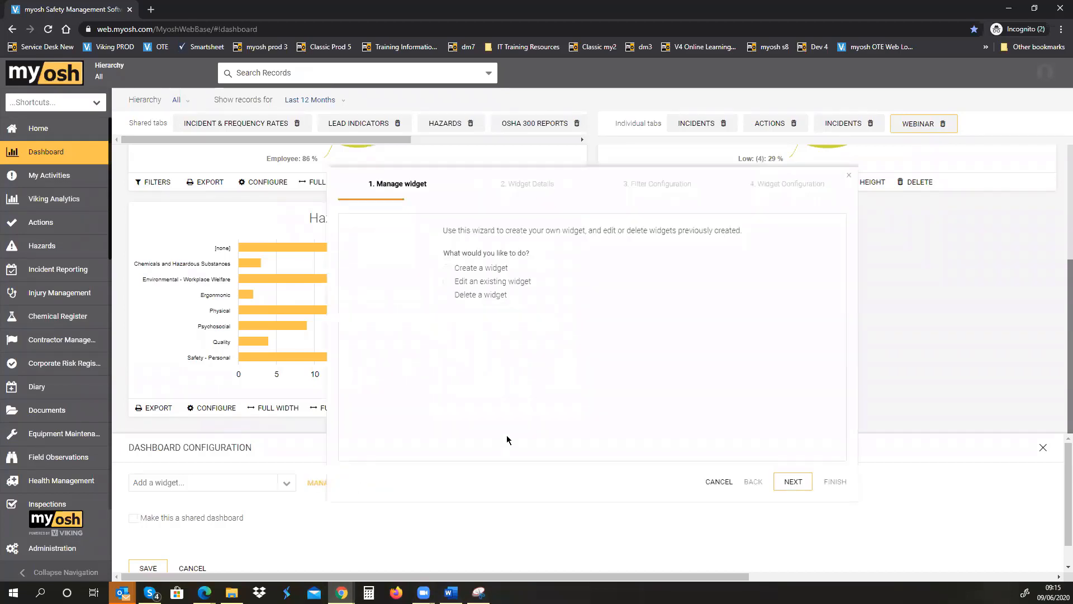
pyautogui.click(718, 482)
pyautogui.click(153, 567)
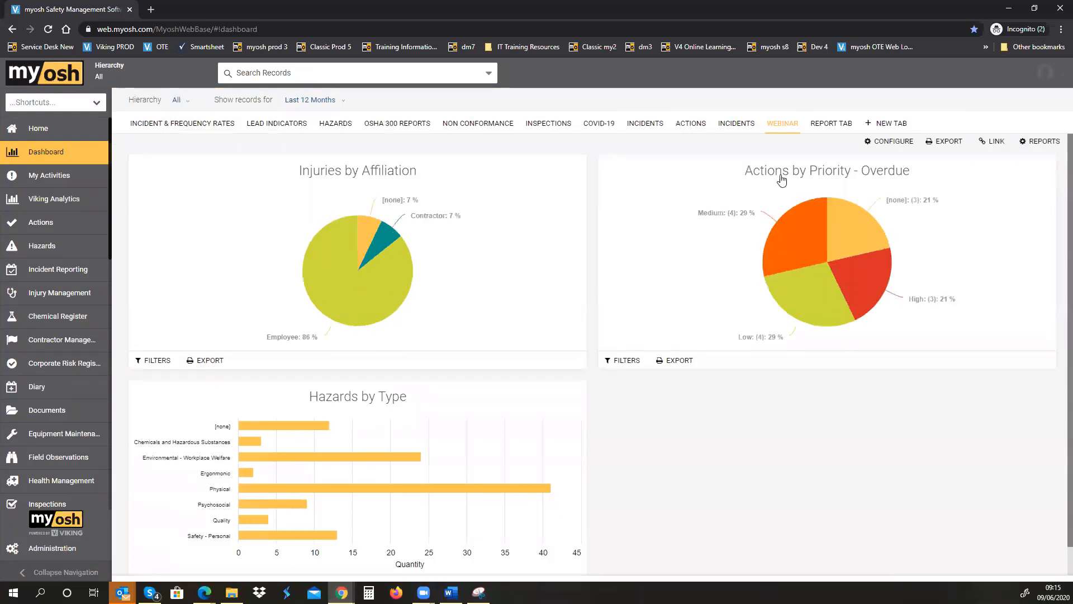
# Step: Reopen the dashboard configuration and open the existing Hazards by Type widget for editing
pyautogui.click(883, 140)
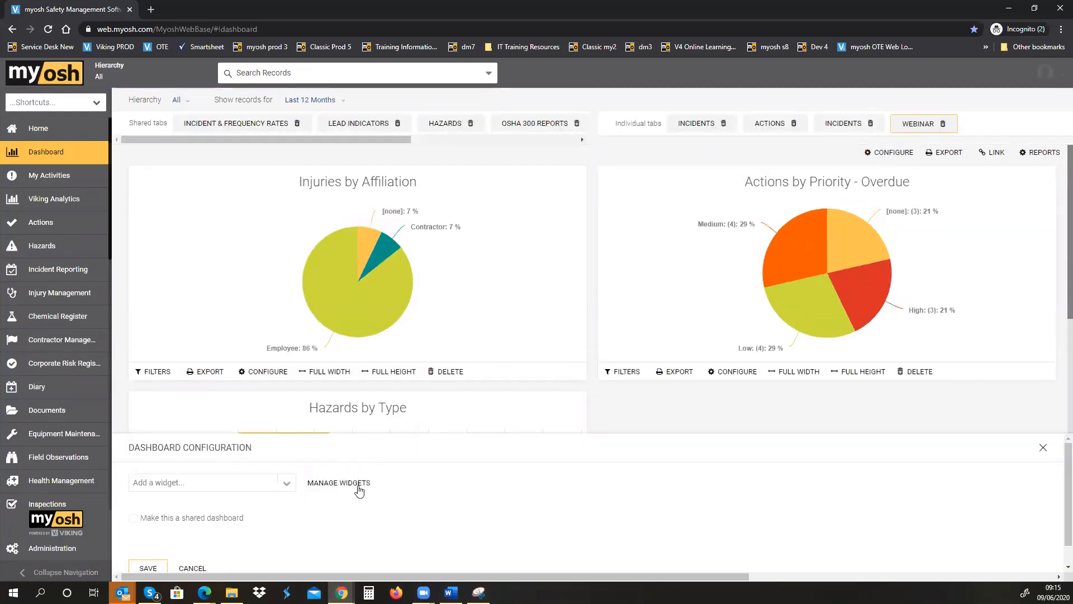
pyautogui.click(357, 484)
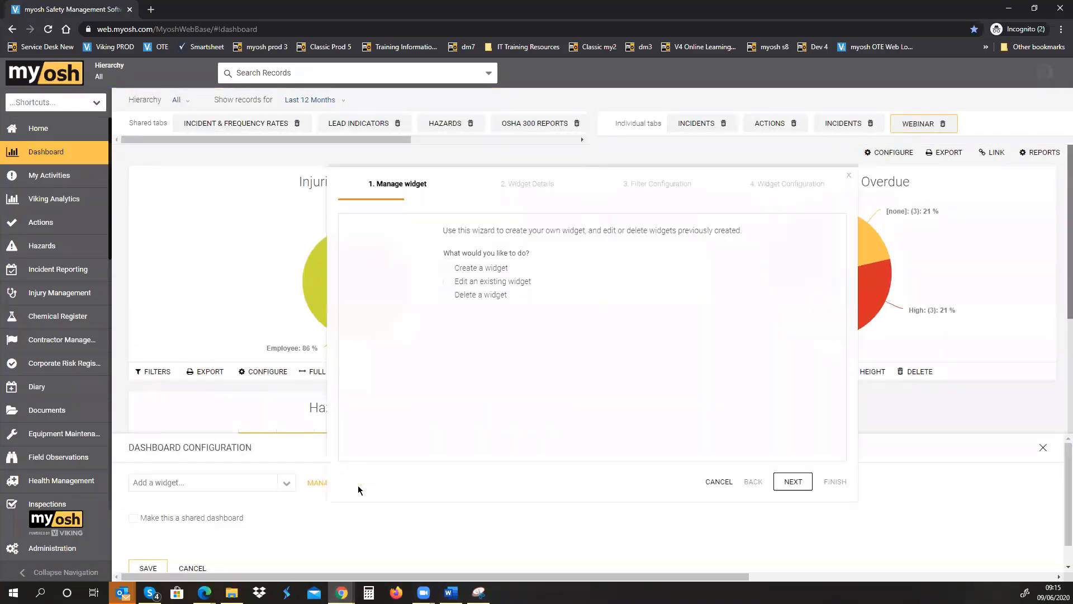
pyautogui.click(447, 282)
pyautogui.click(501, 336)
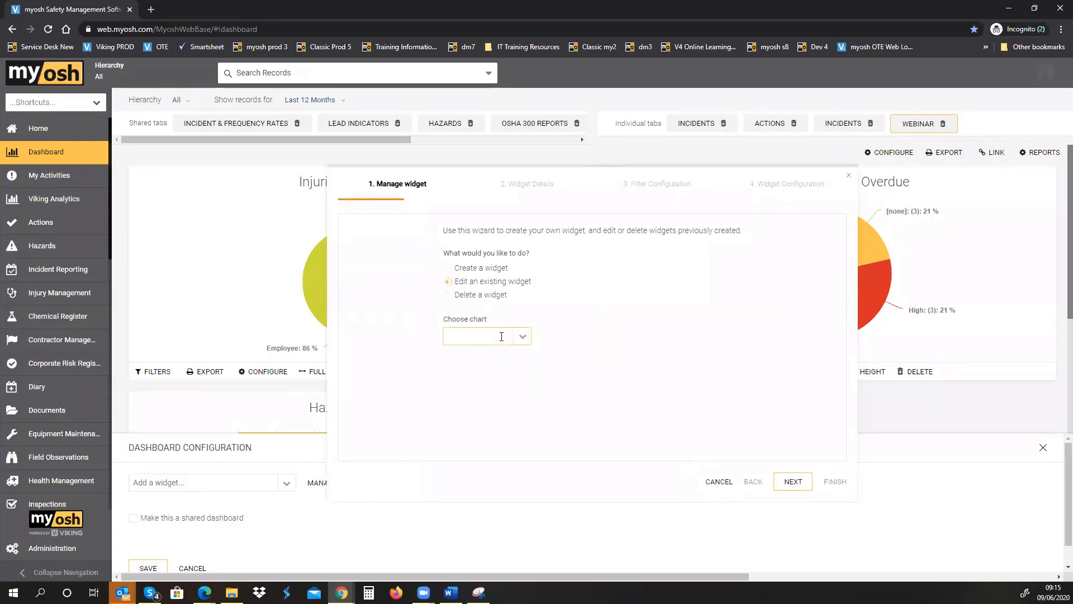
pyautogui.write('haza')
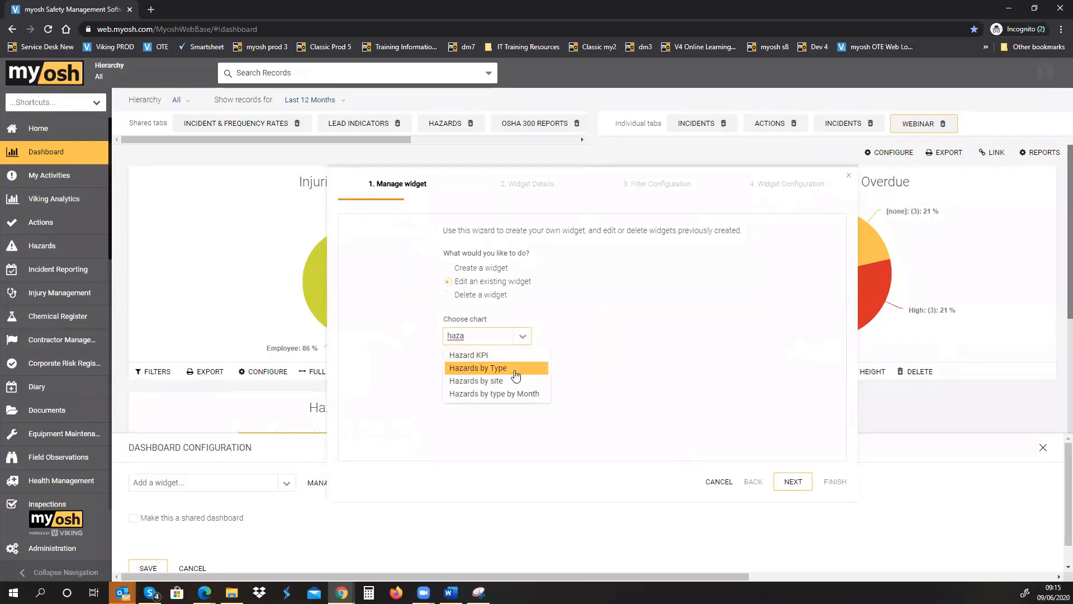
pyautogui.click(515, 369)
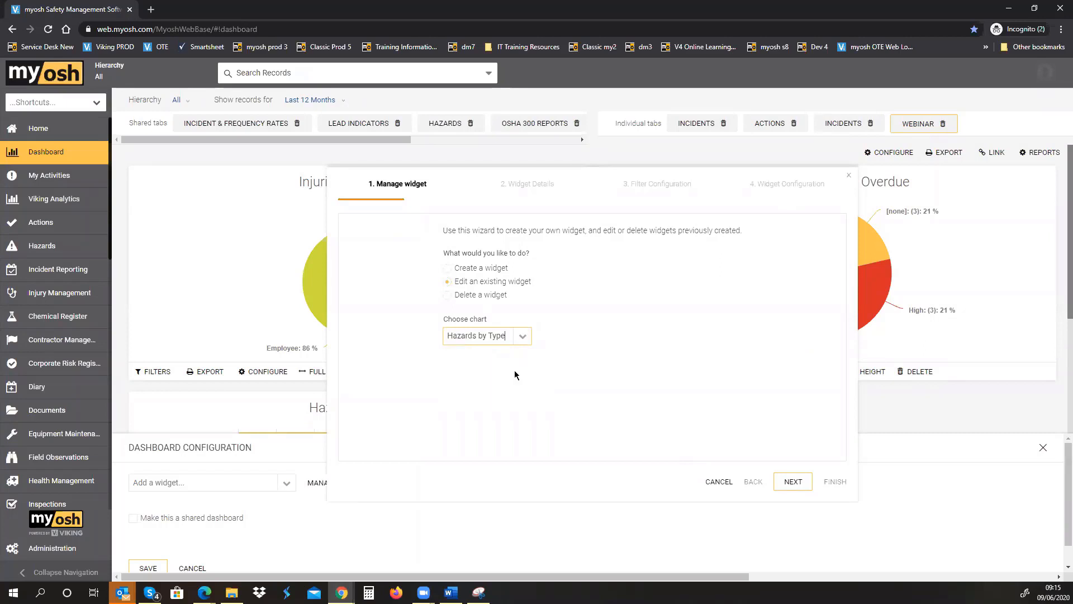
pyautogui.click(794, 481)
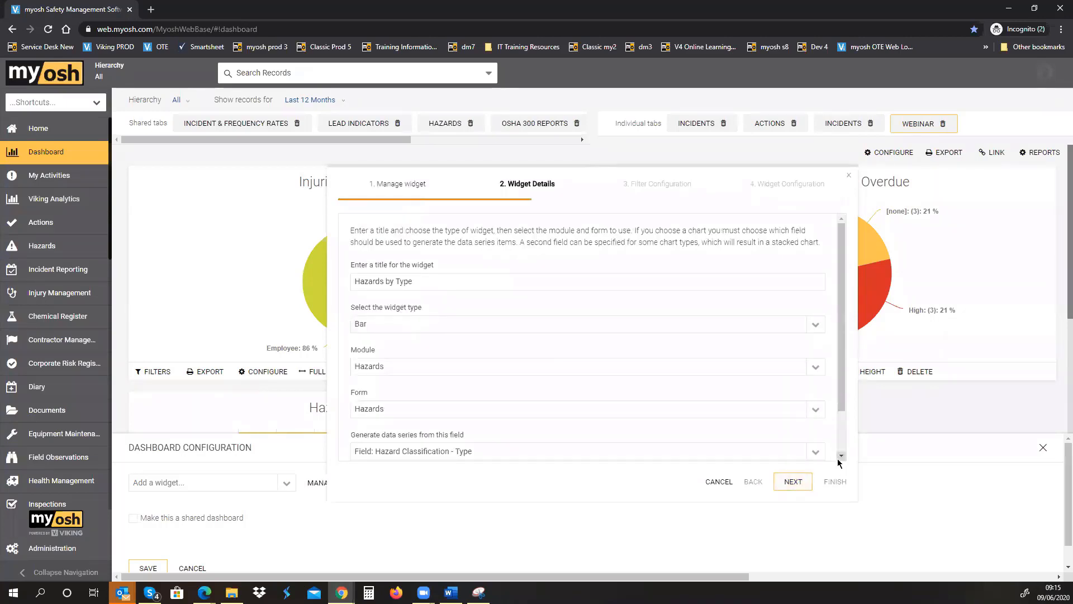
# Step: Add a global filter on Site to the Hazards by Type widget, restricting its records to Mount Bryant
pyautogui.scroll(-2, 837, 458)
pyautogui.click(783, 484)
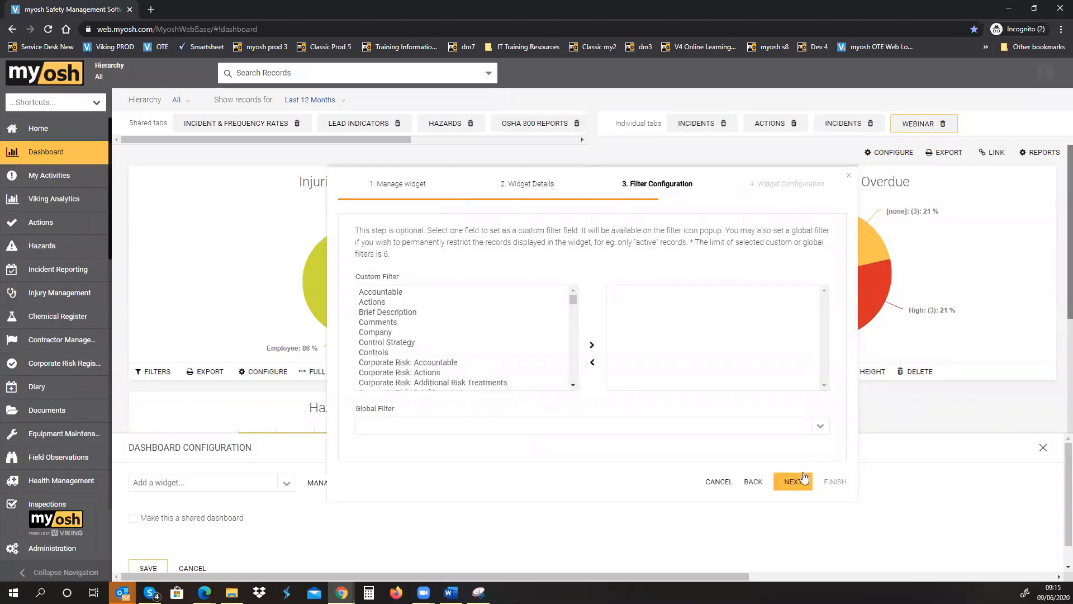
pyautogui.click(820, 426)
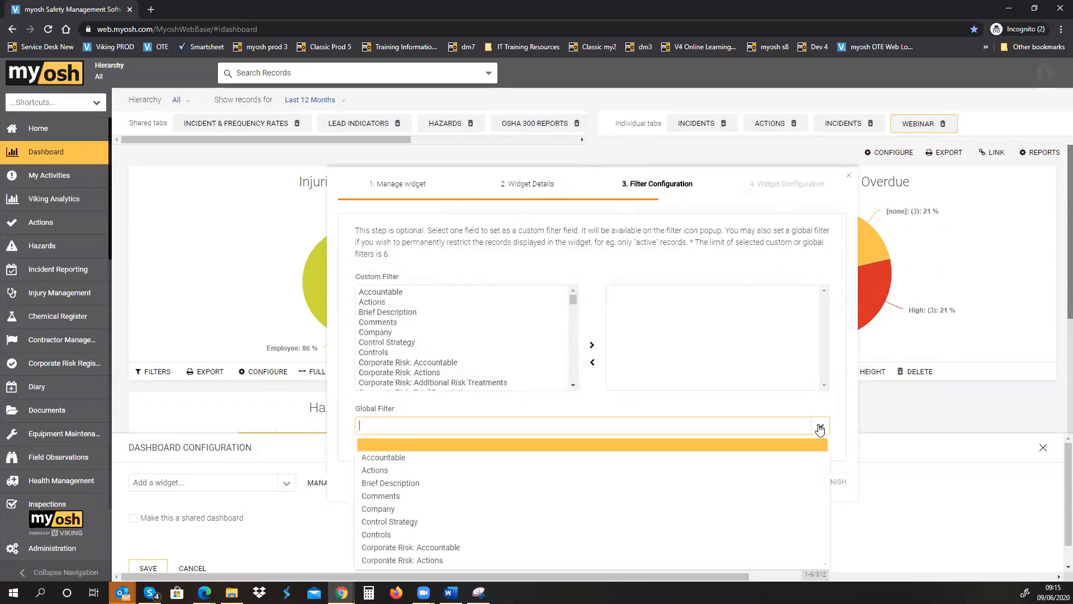
pyautogui.write('site')
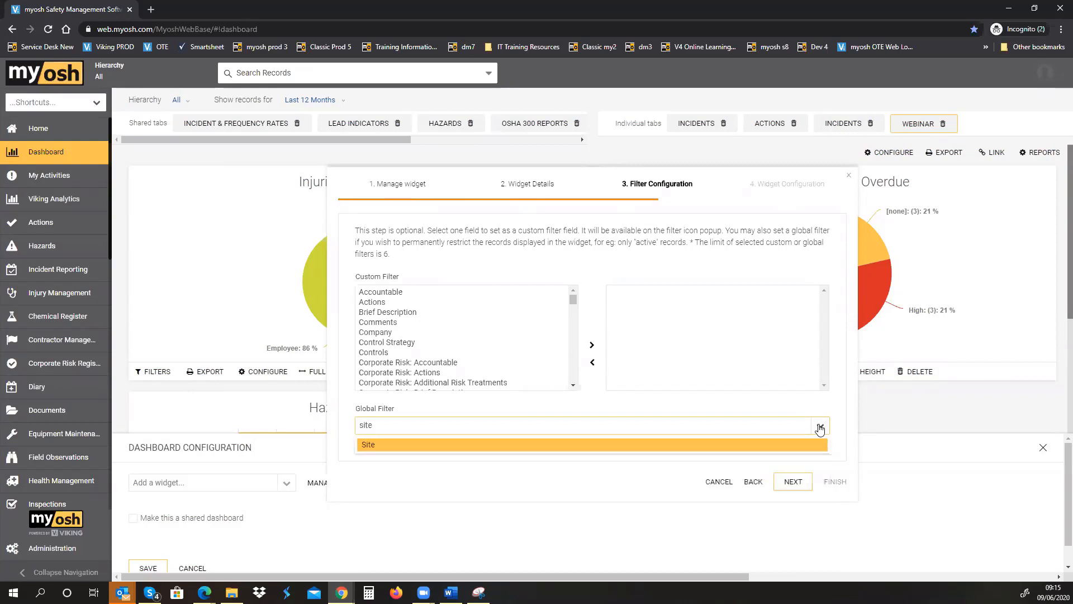
pyautogui.click(790, 445)
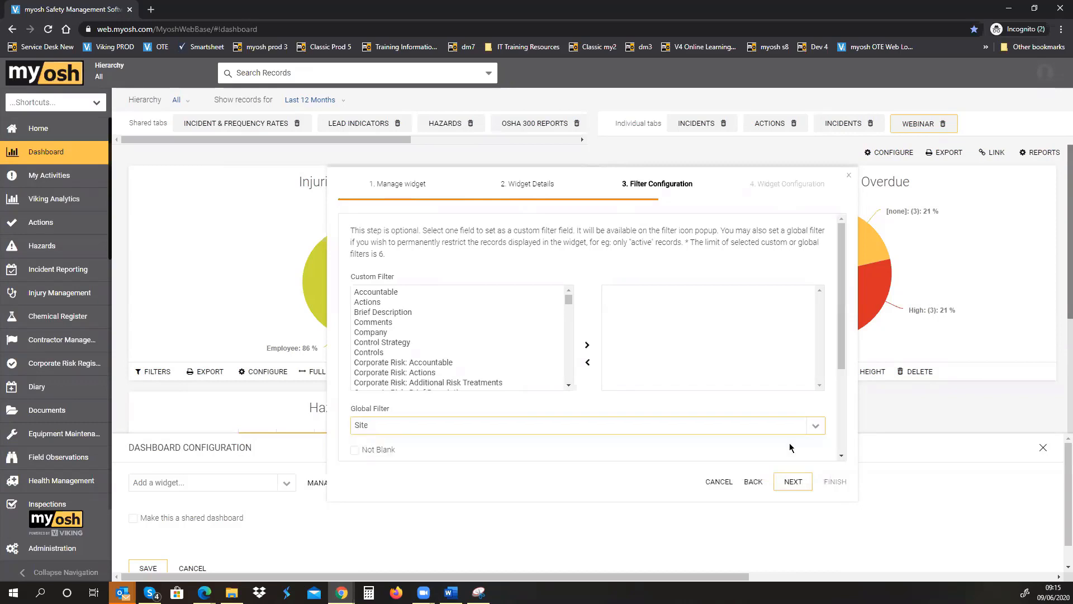
pyautogui.click(842, 457)
pyautogui.click(841, 458)
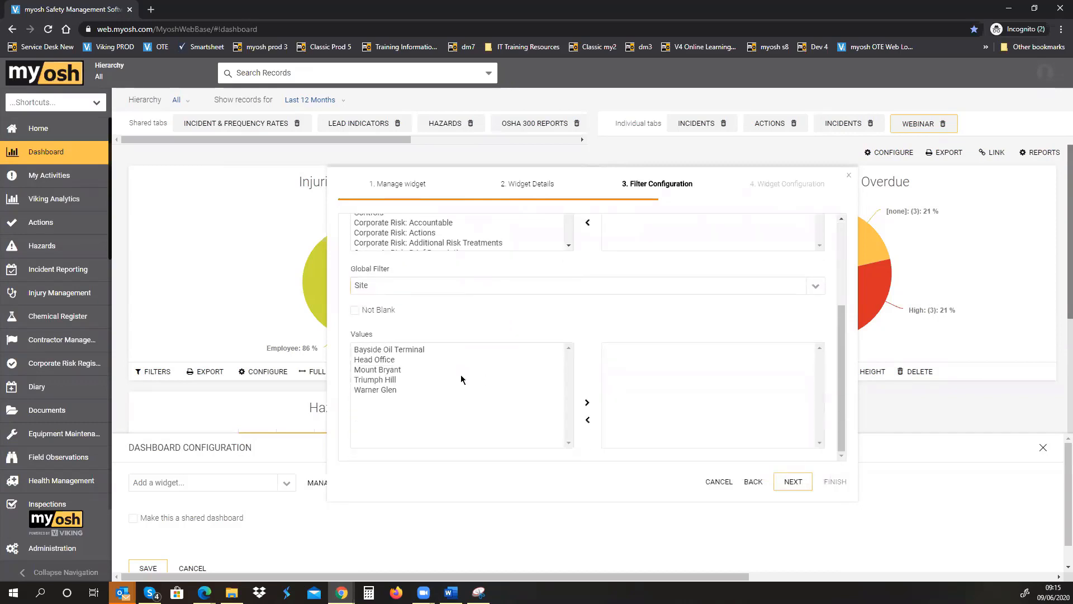
pyautogui.click(399, 370)
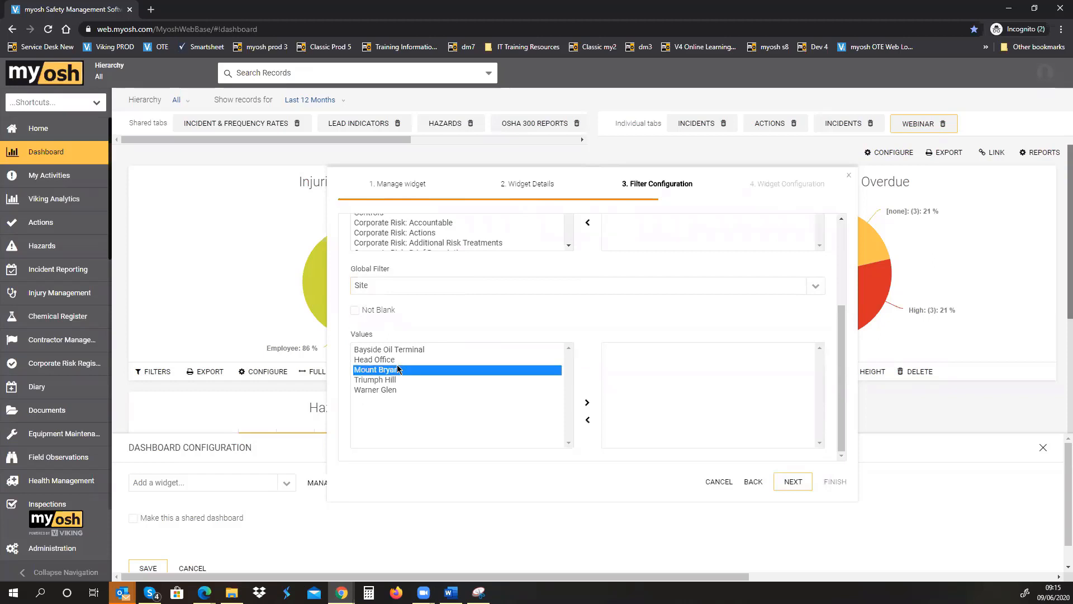
pyautogui.click(587, 403)
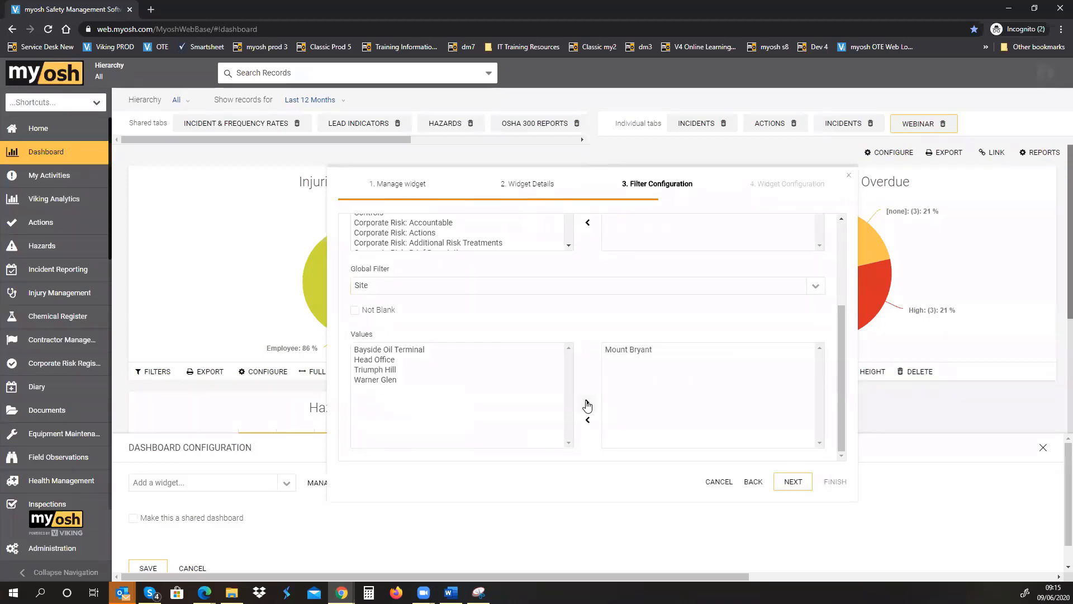
# Step: Retitle the widget "Hazards by Type - Mount Bryant" and finish its configuration with all data series shown
pyautogui.click(752, 483)
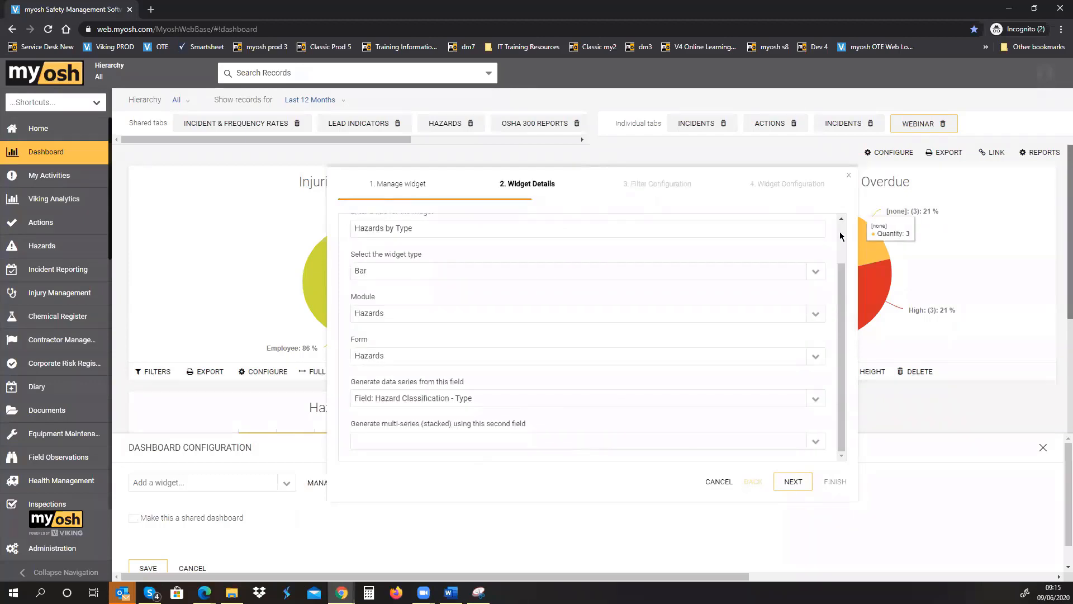
pyautogui.scroll(2, 438, 252)
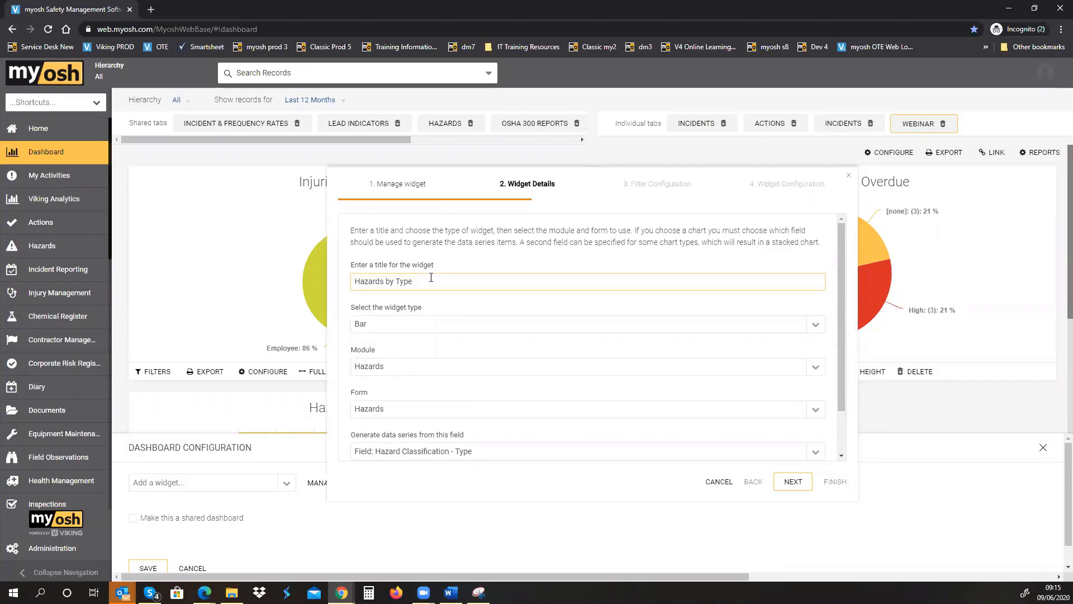
pyautogui.write('Mount Bryant')
pyautogui.click(796, 481)
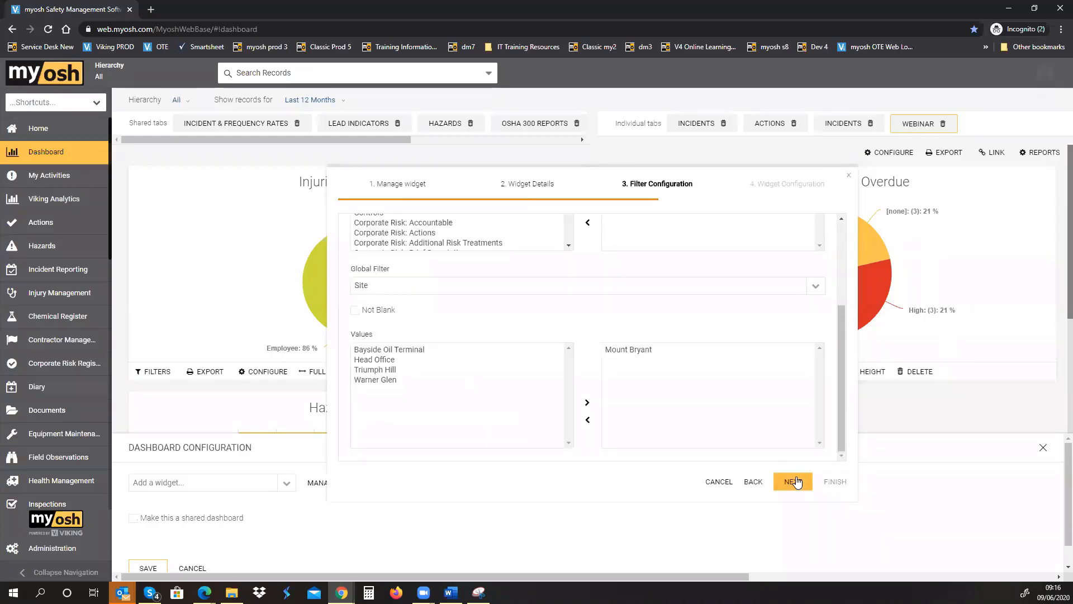
pyautogui.click(796, 482)
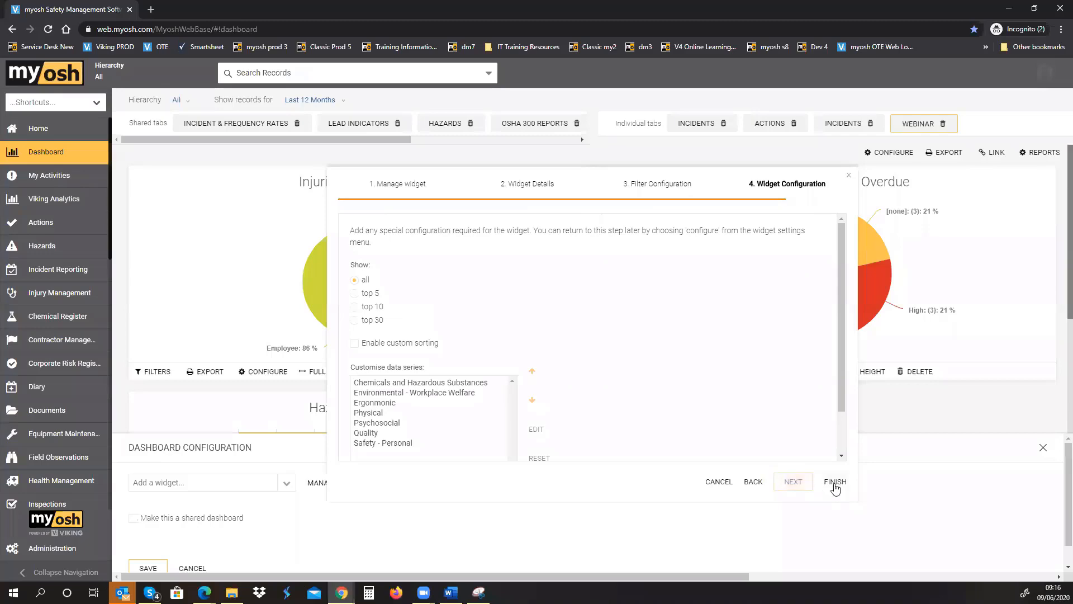
pyautogui.click(834, 483)
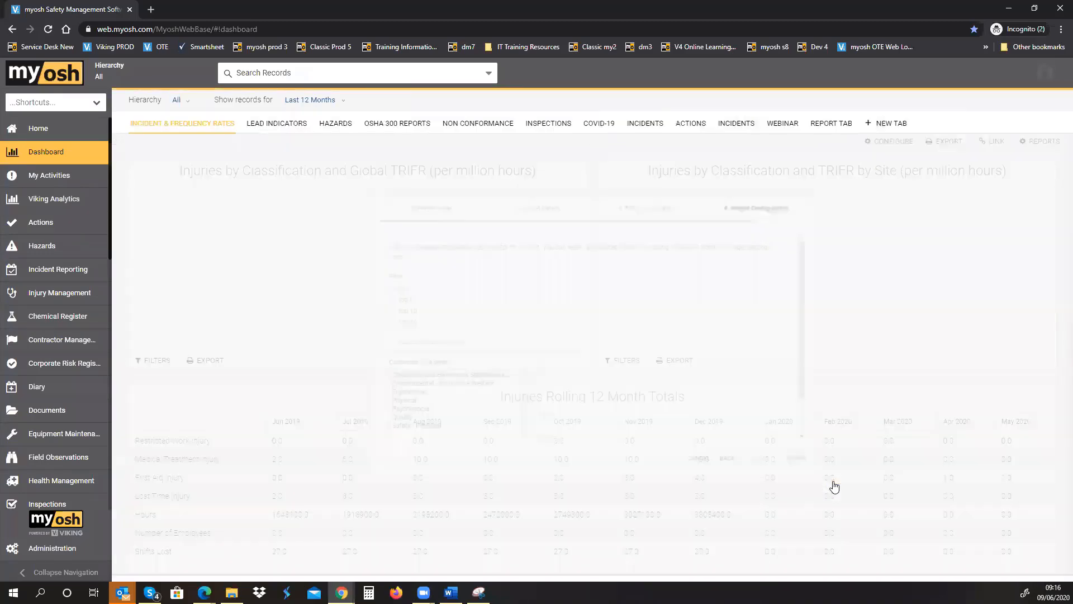
# Step: Return to the Webinar dashboard and review its widgets, including Hazards by Type - Mount Bryant
pyautogui.click(780, 124)
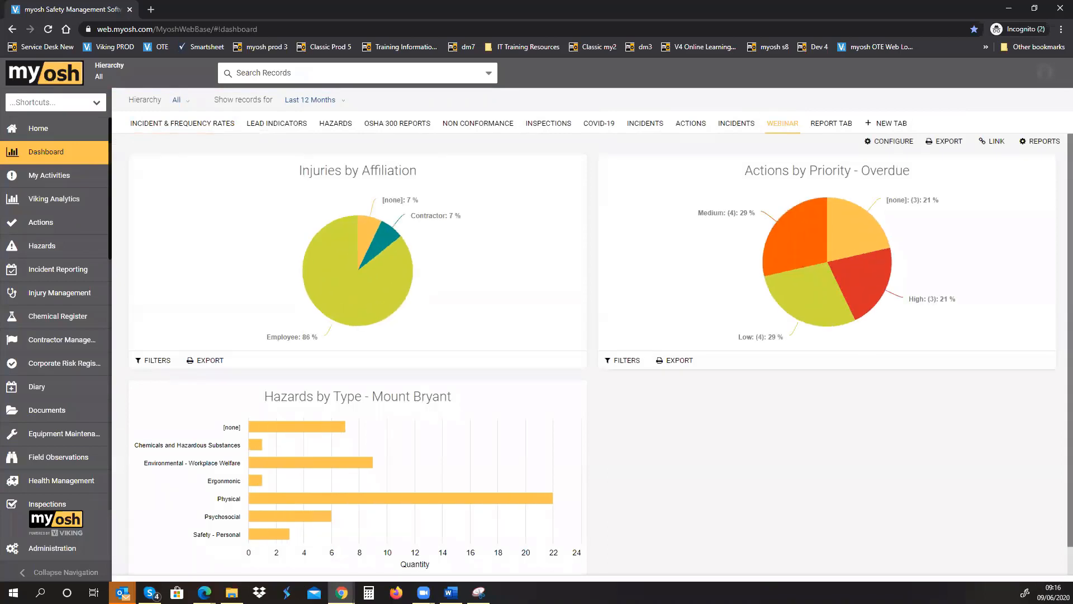
pyautogui.scroll(-1, 1056, 335)
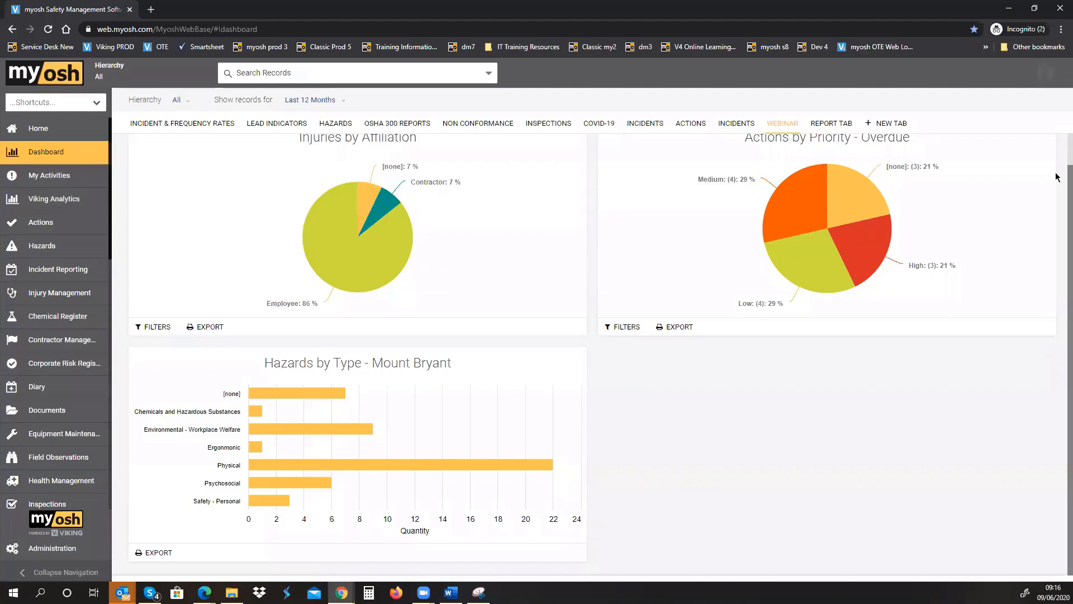
pyautogui.scroll(1, 1057, 168)
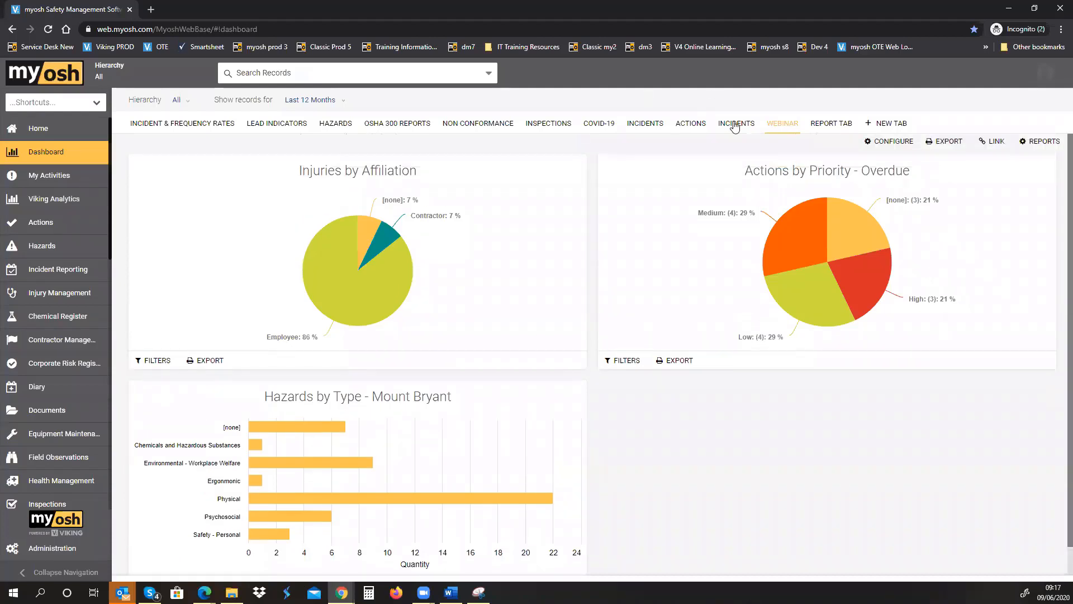